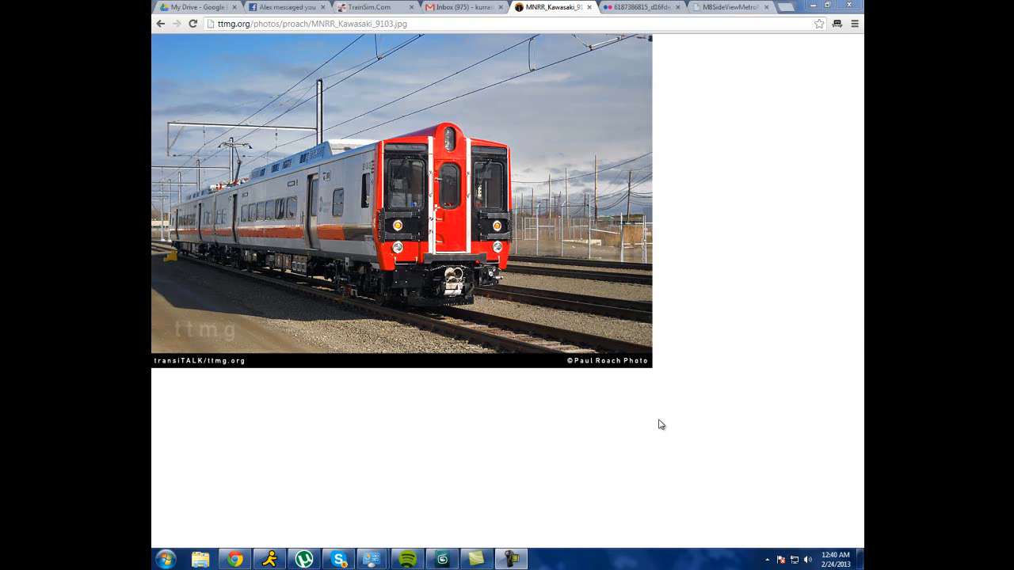
Switch to 3ds Max and create a box about 41.7 long, 96.2 wide and 28.4 high in an enlarged perspective view.
{"action": "left_click", "coordinate": [442, 559]}
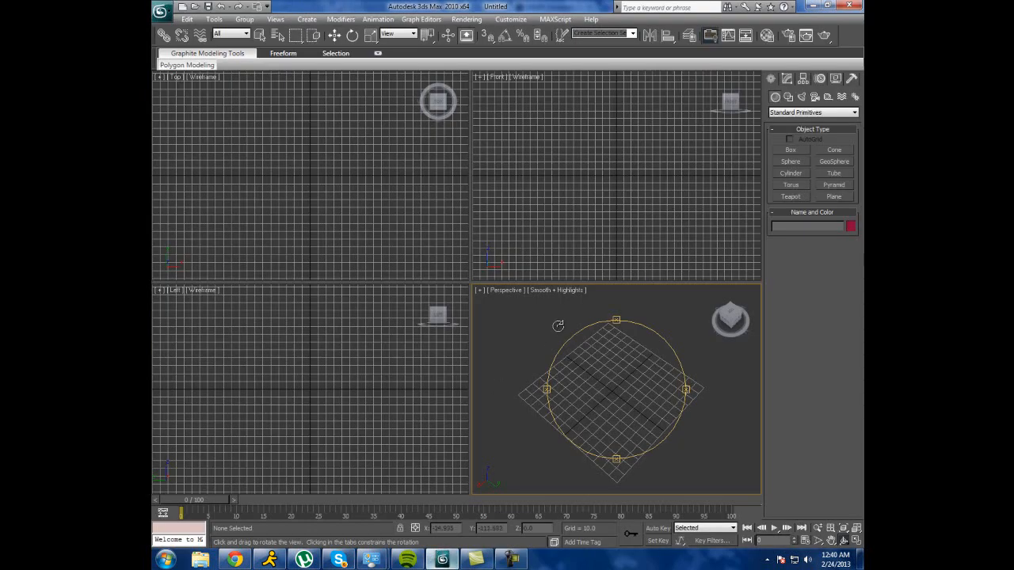
{"action": "left_click_drag", "start_coordinate": [439, 274], "coordinate": [331, 276]}
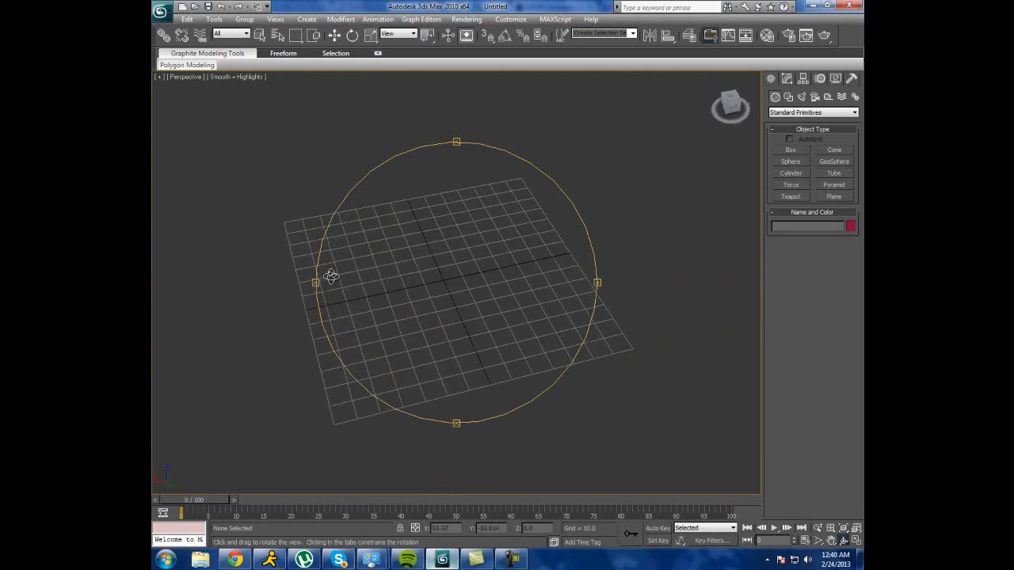
{"action": "left_click_drag", "start_coordinate": [385, 249], "coordinate": [328, 421]}
{"action": "key", "text": "alt+Tab"}
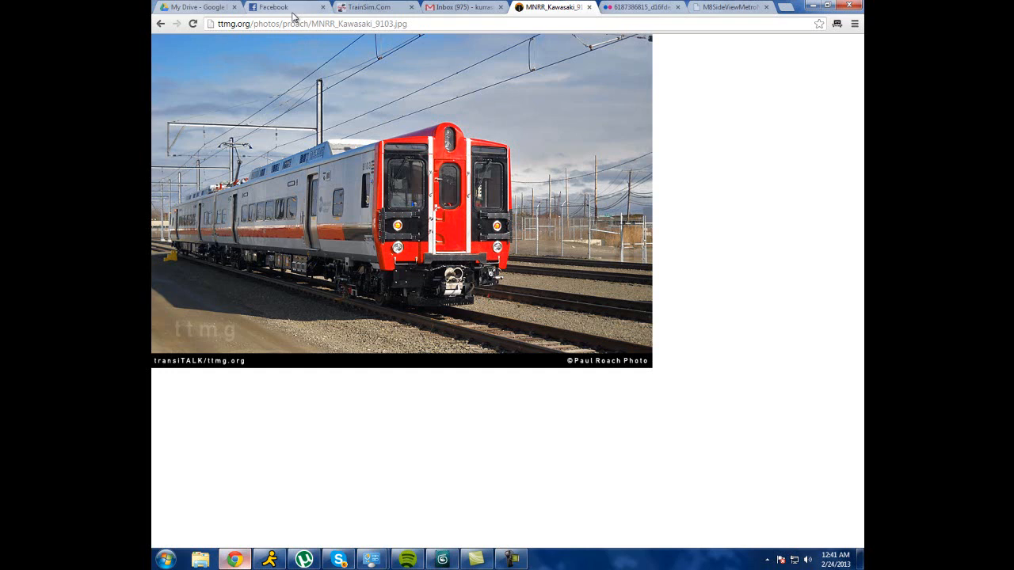
{"action": "left_click", "coordinate": [475, 559]}
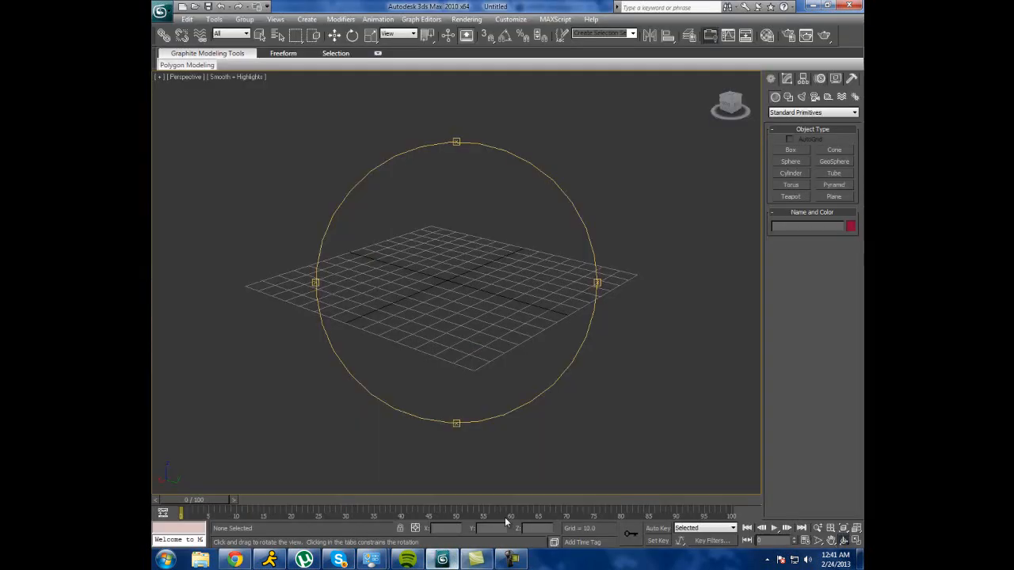
{"action": "left_click_drag", "start_coordinate": [435, 278], "coordinate": [423, 305]}
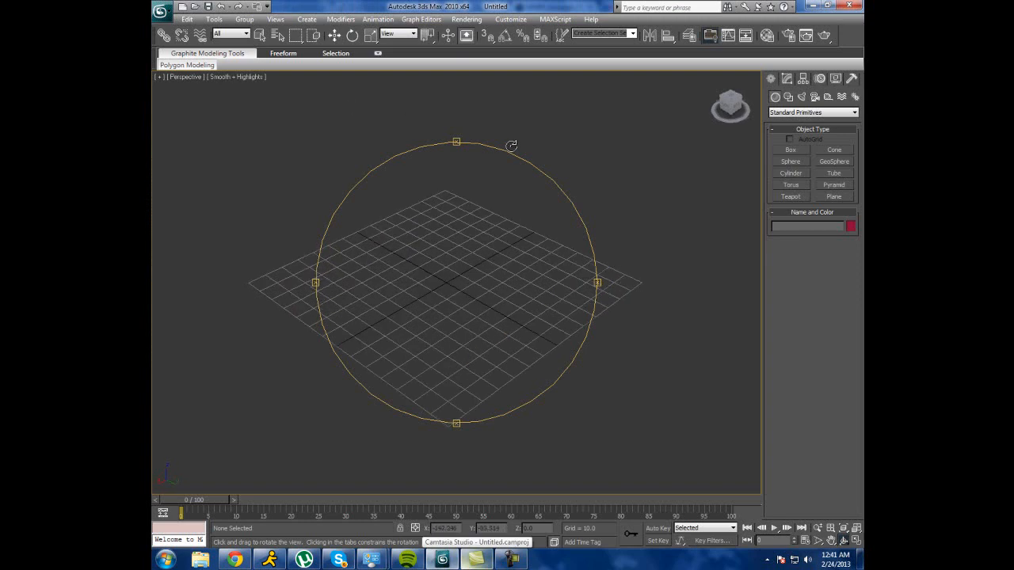
{"action": "left_click", "coordinate": [795, 151]}
{"action": "left_click_drag", "start_coordinate": [330, 294], "coordinate": [522, 252]}
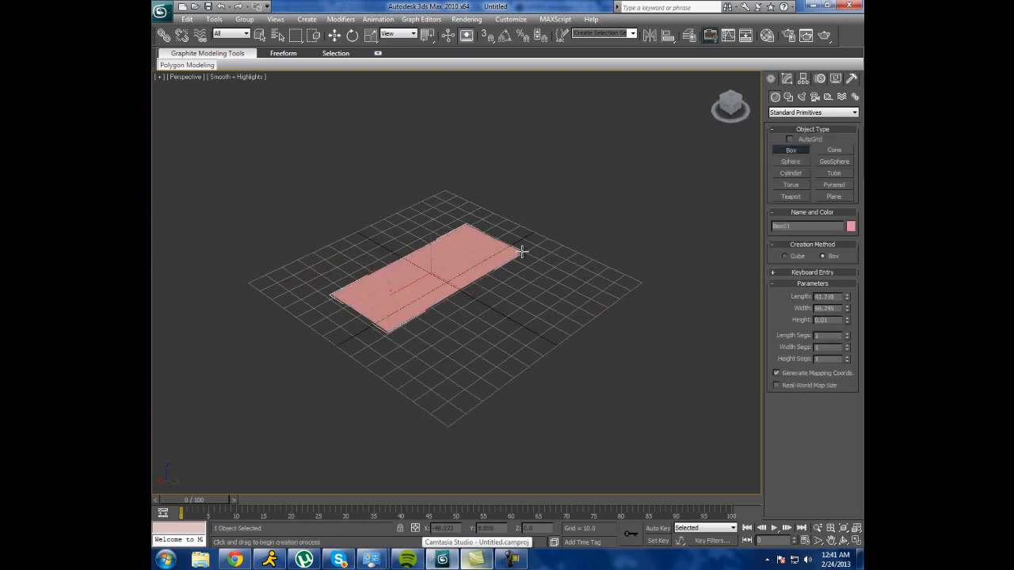
{"action": "left_click", "coordinate": [482, 193]}
{"action": "left_click", "coordinate": [842, 295]}
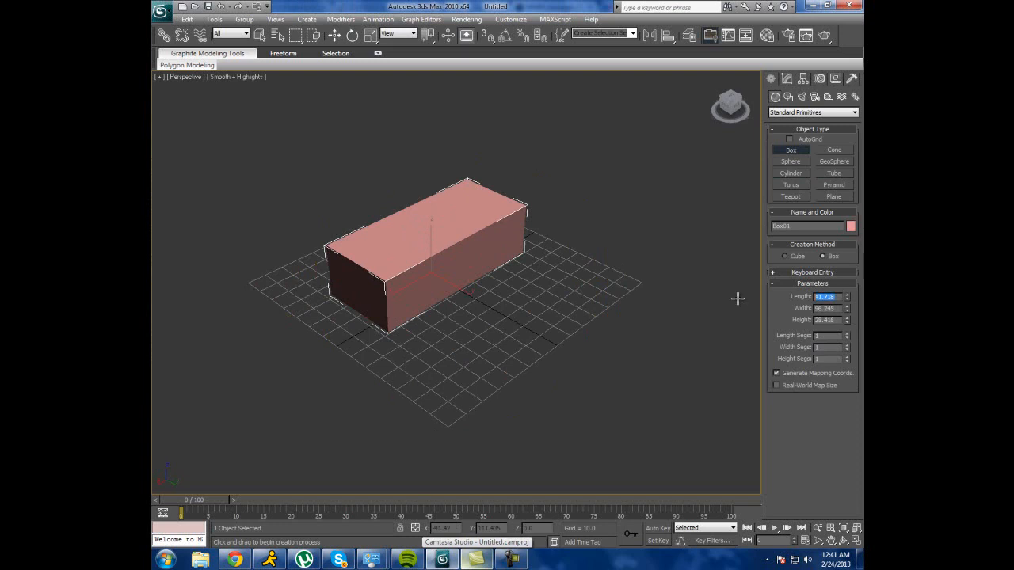
{"action": "left_click", "coordinate": [510, 19]}
{"action": "left_click", "coordinate": [539, 200]}
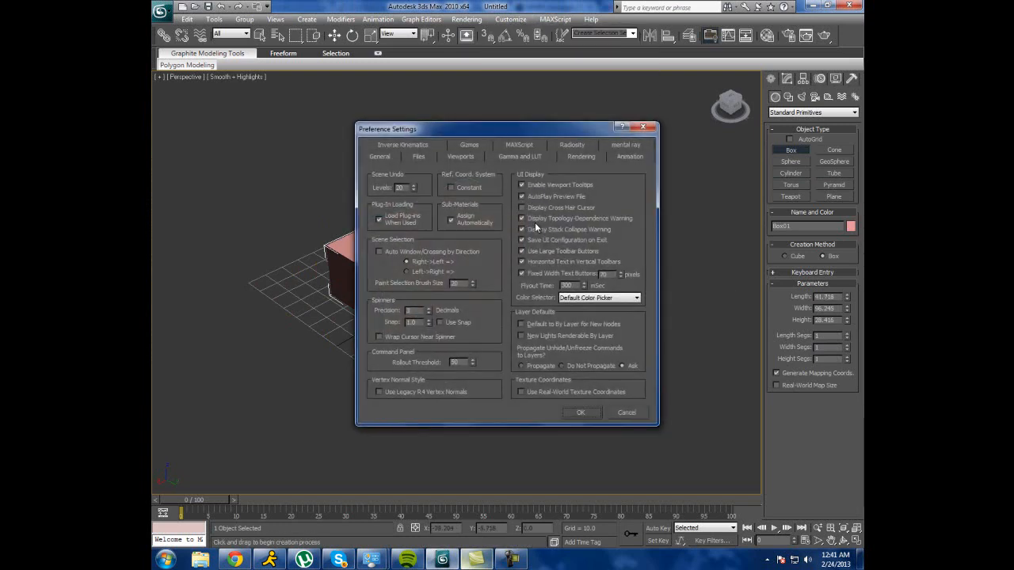
{"action": "left_click", "coordinate": [642, 126]}
Set the display units to US Standard, feet with fractional inches at 1/32 precision.
{"action": "left_click", "coordinate": [510, 19]}
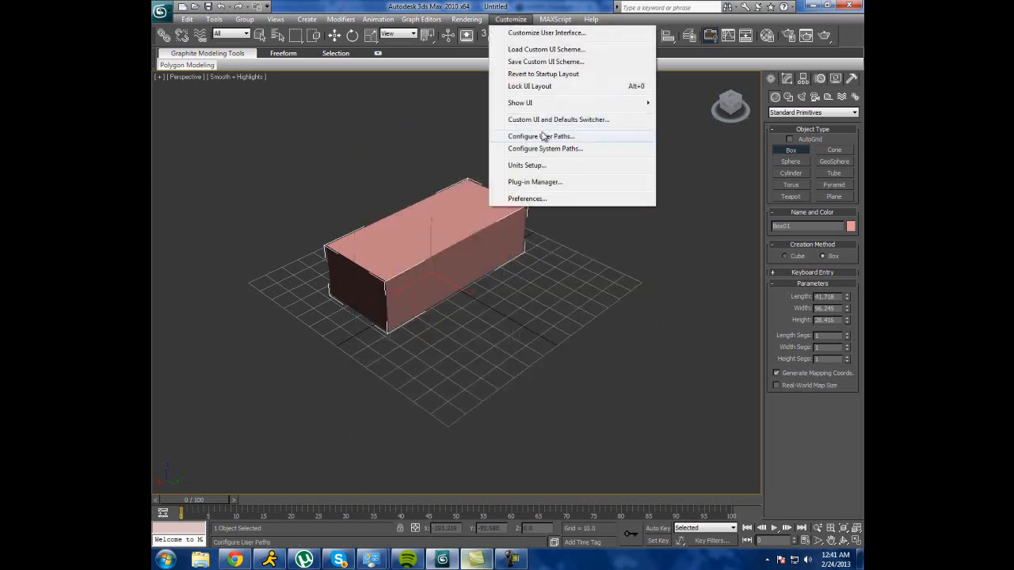
{"action": "left_click", "coordinate": [538, 165]}
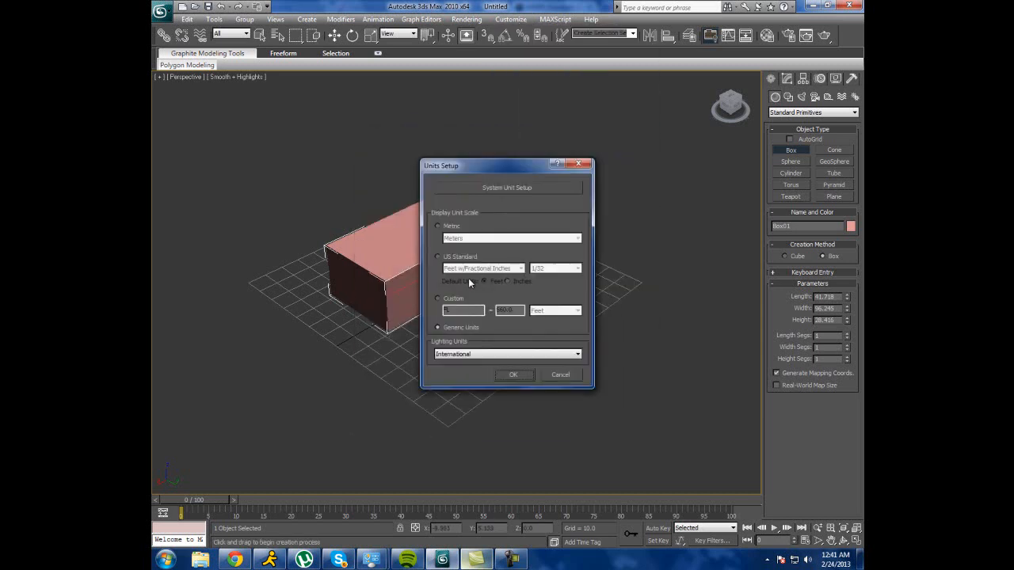
{"action": "left_click", "coordinate": [439, 257]}
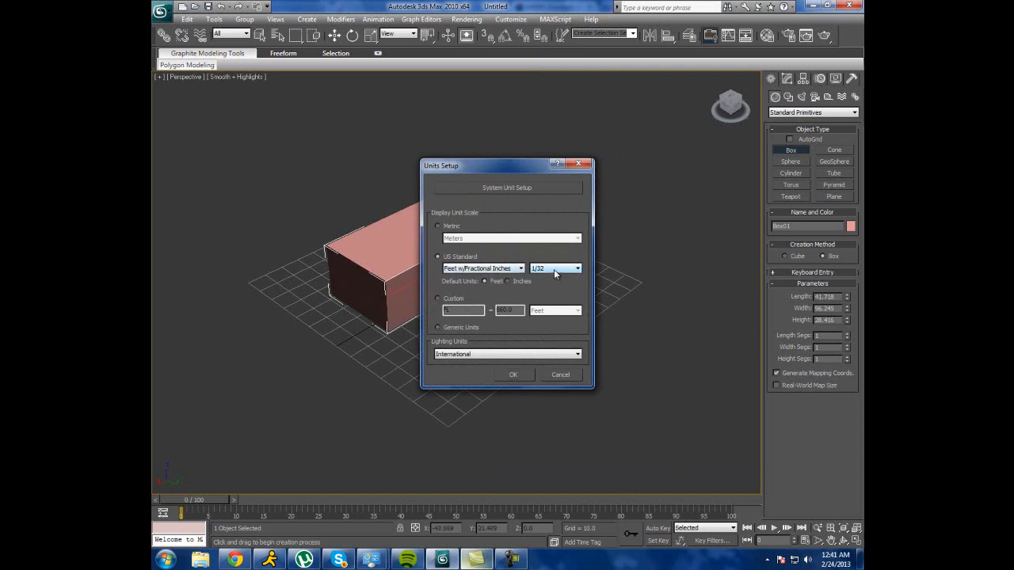
{"action": "left_click", "coordinate": [512, 375]}
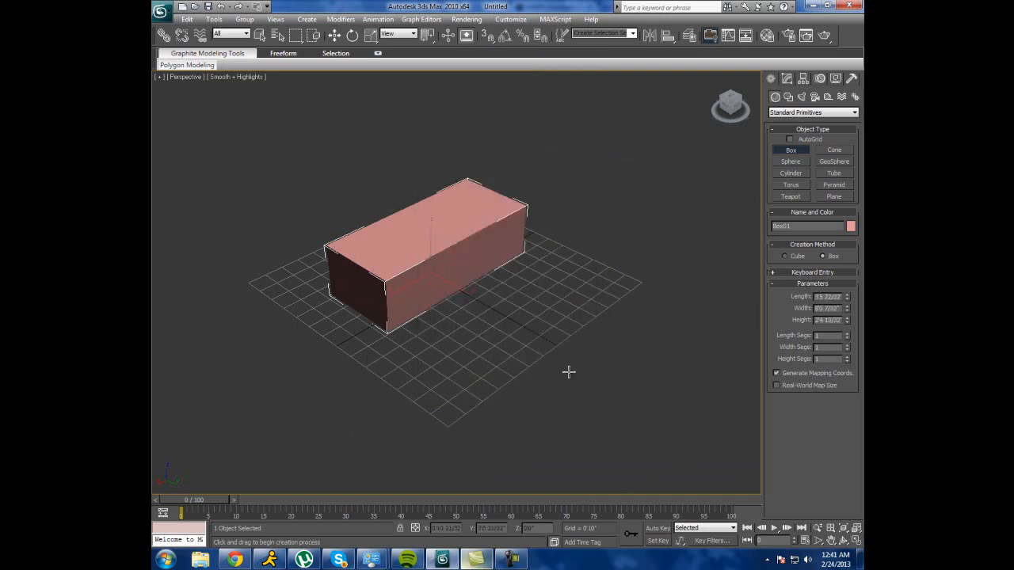
Set the box's length to 82', its width to 10' and its height to 10'.
{"action": "double_click", "coordinate": [813, 297]}
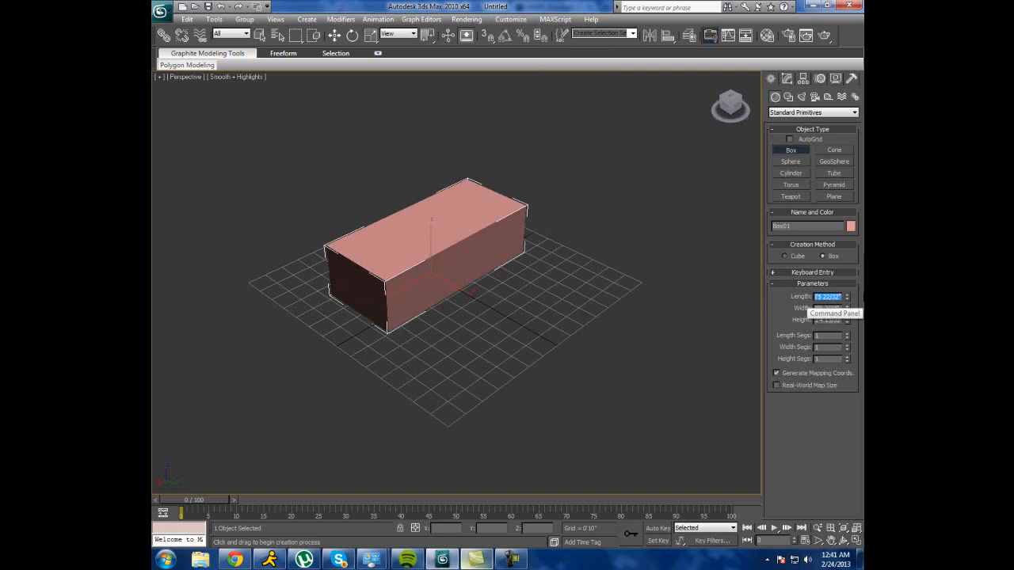
{"action": "type", "text": "820"}
{"action": "key", "text": "Return"}
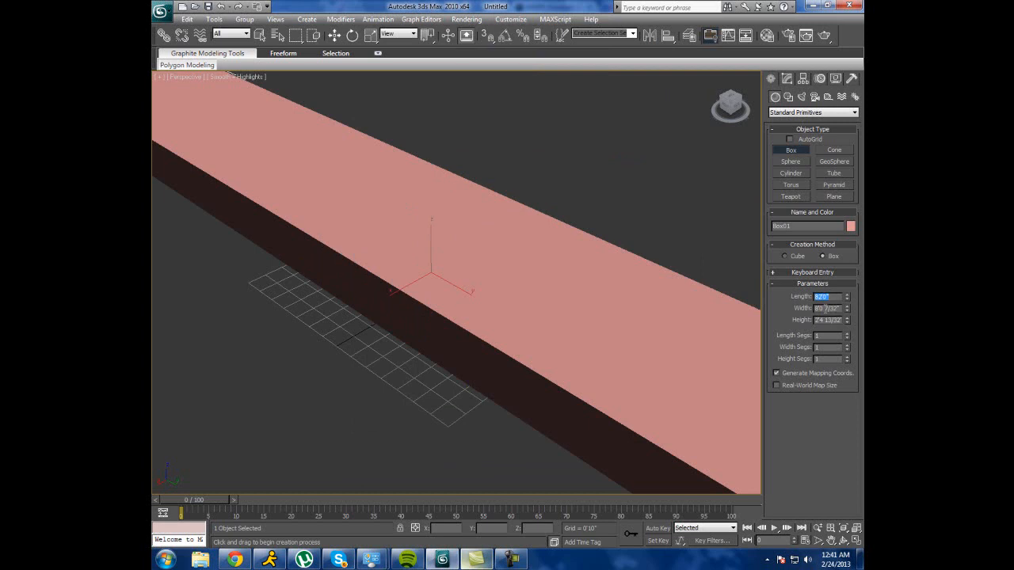
{"action": "double_click", "coordinate": [818, 308]}
{"action": "type", "text": "10"}
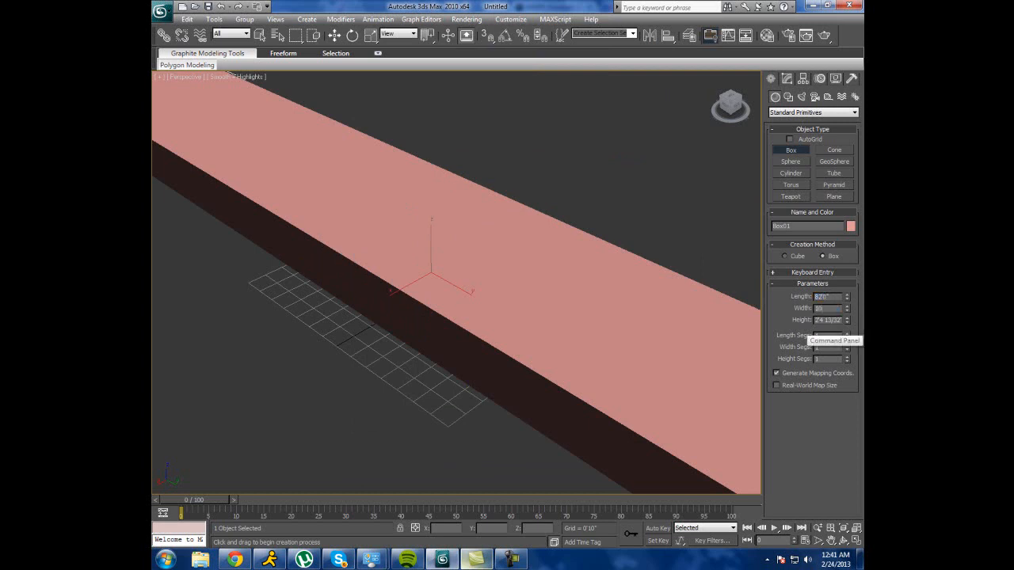
{"action": "key", "text": "Return"}
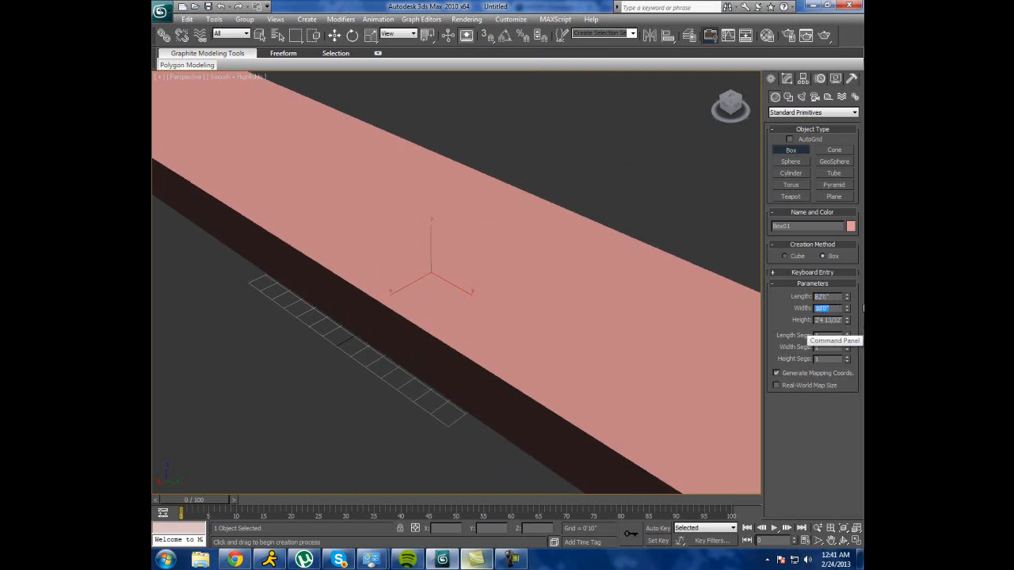
{"action": "key", "text": "Tab"}
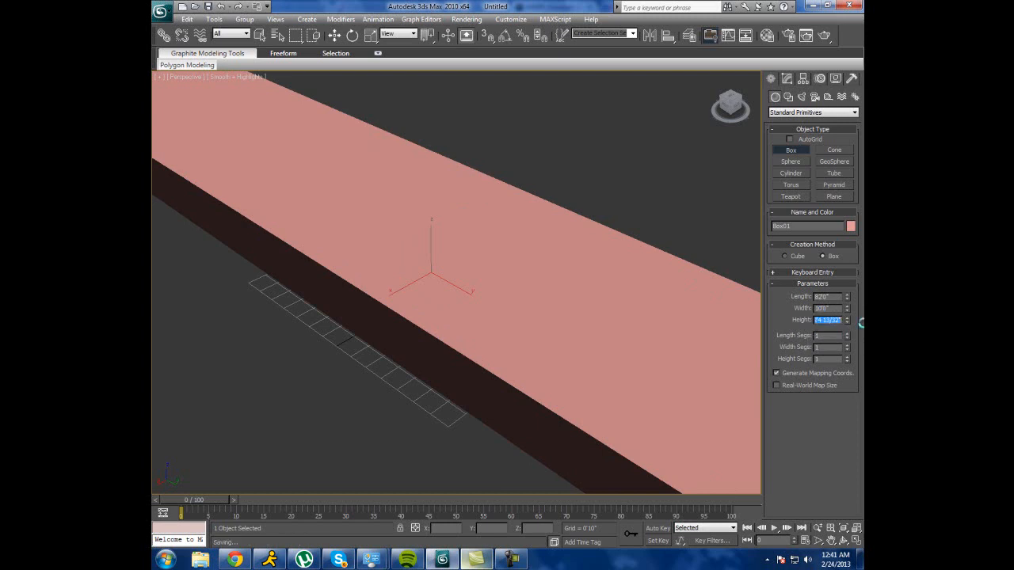
{"action": "type", "text": "10"}
{"action": "key", "text": "Return"}
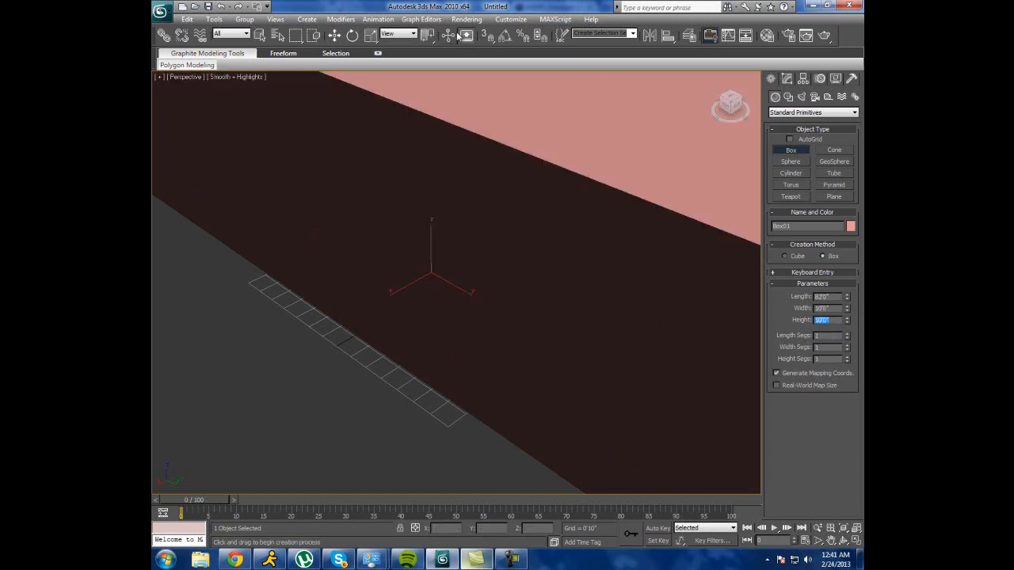
Inspect the resized box from several sides and compare its proportions with the train reference photo in the browser.
{"action": "left_click", "coordinate": [832, 542]}
{"action": "left_click_drag", "start_coordinate": [481, 355], "coordinate": [367, 250]}
{"action": "scroll", "coordinate": [358, 293], "scroll_direction": "down", "scroll_amount": 8}
{"action": "scroll", "coordinate": [359, 295], "scroll_direction": "up", "scroll_amount": 3}
{"action": "left_click_drag", "start_coordinate": [554, 311], "coordinate": [485, 304]}
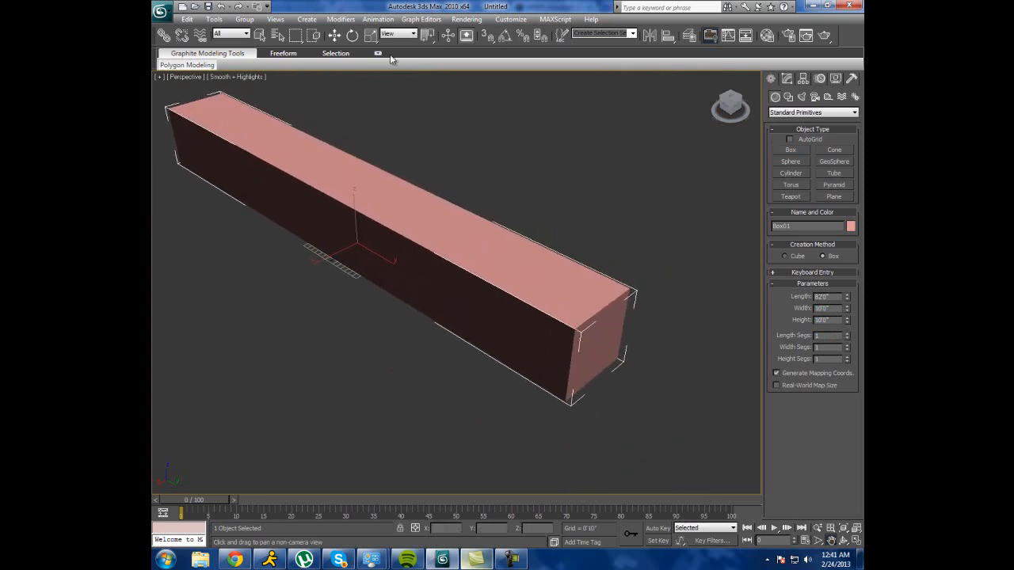
{"action": "left_click", "coordinate": [841, 542]}
{"action": "left_click_drag", "start_coordinate": [550, 343], "coordinate": [583, 330]}
{"action": "left_click", "coordinate": [236, 560]}
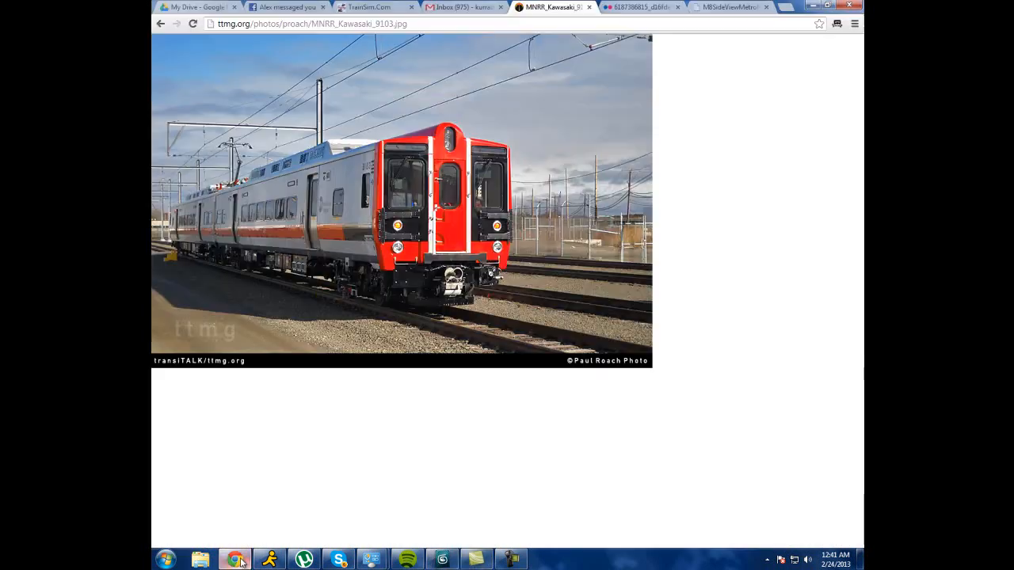
{"action": "left_click", "coordinate": [240, 561]}
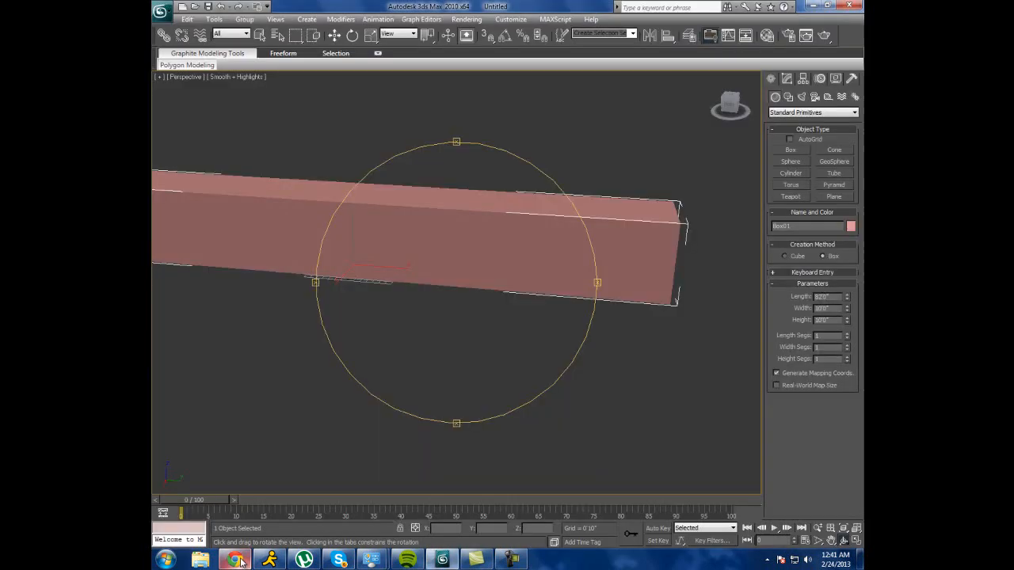
{"action": "left_click_drag", "start_coordinate": [486, 233], "coordinate": [380, 278]}
Move the box to the grid origin by setting its X and Y position to 0.
{"action": "left_click", "coordinate": [335, 35]}
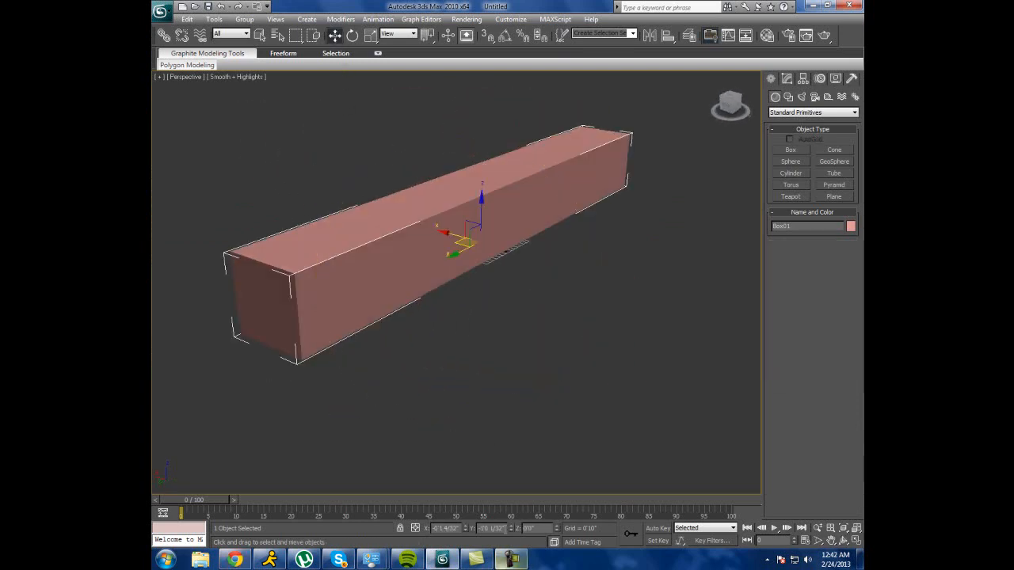
{"action": "type", "text": "0"}
{"action": "key", "text": "Return"}
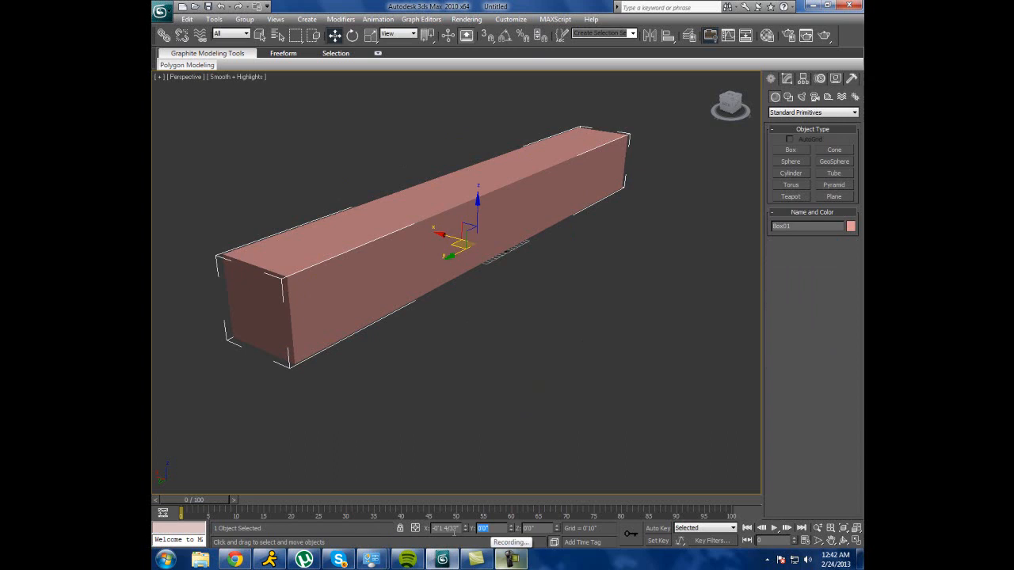
{"action": "left_click", "coordinate": [523, 337]}
{"action": "middle_click_drag", "start_coordinate": [413, 351], "coordinate": [516, 380]}
Display edged faces on the shaded box in the perspective view and open the box's parameters for modification.
{"action": "left_click", "coordinate": [449, 274]}
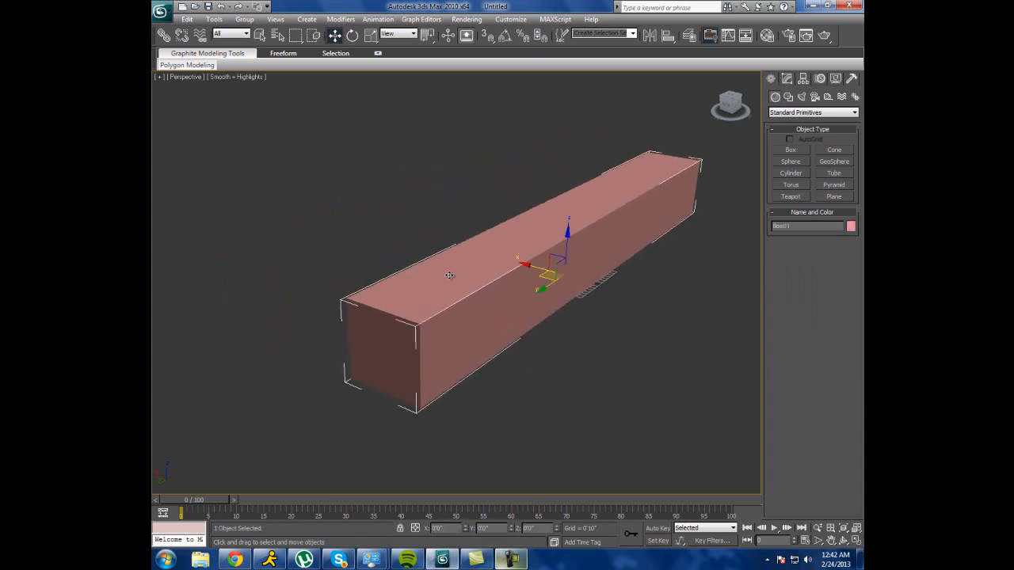
{"action": "left_click", "coordinate": [571, 355]}
{"action": "left_click", "coordinate": [478, 324]}
{"action": "left_click", "coordinate": [252, 77]}
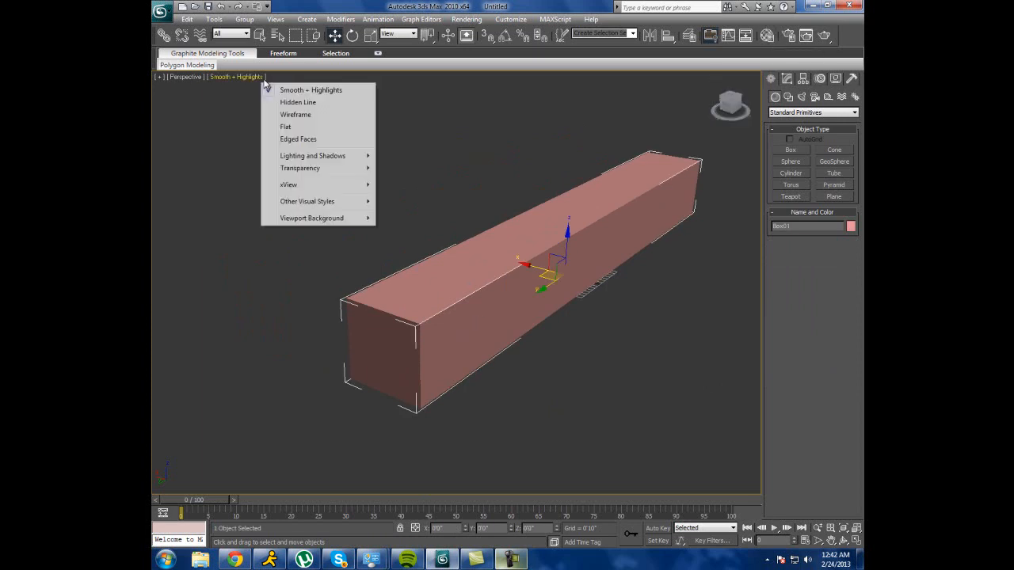
{"action": "left_click", "coordinate": [305, 140]}
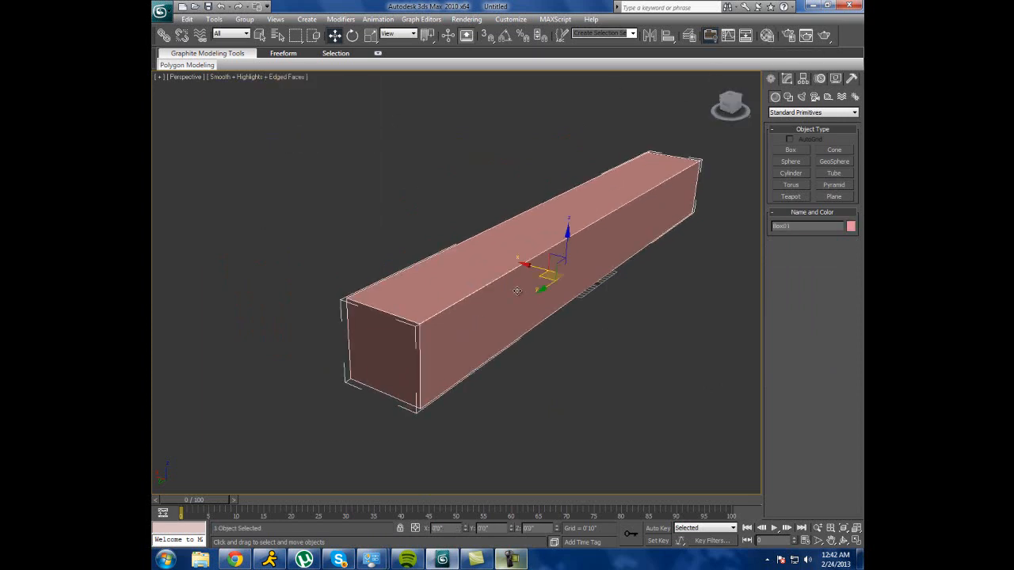
{"action": "left_click", "coordinate": [787, 78]}
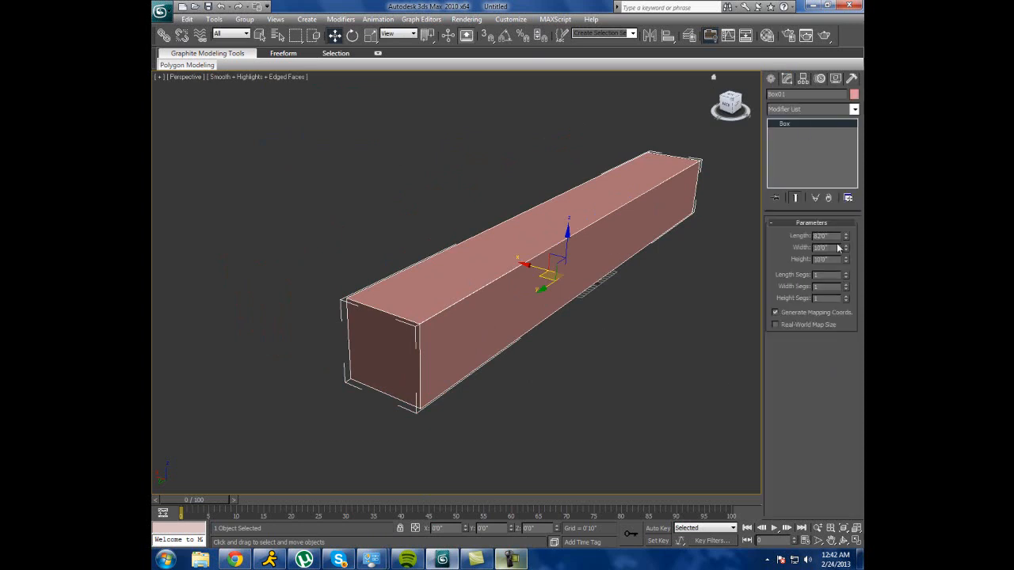
Try slight variations of the box's width and restore it to 10'.
{"action": "right_click", "coordinate": [604, 260]}
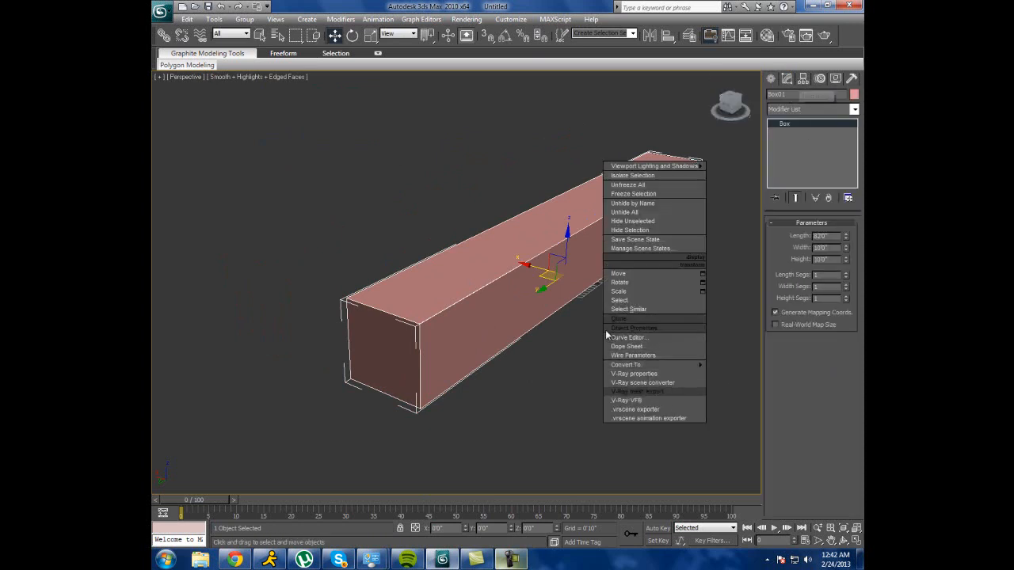
{"action": "left_click", "coordinate": [846, 248]}
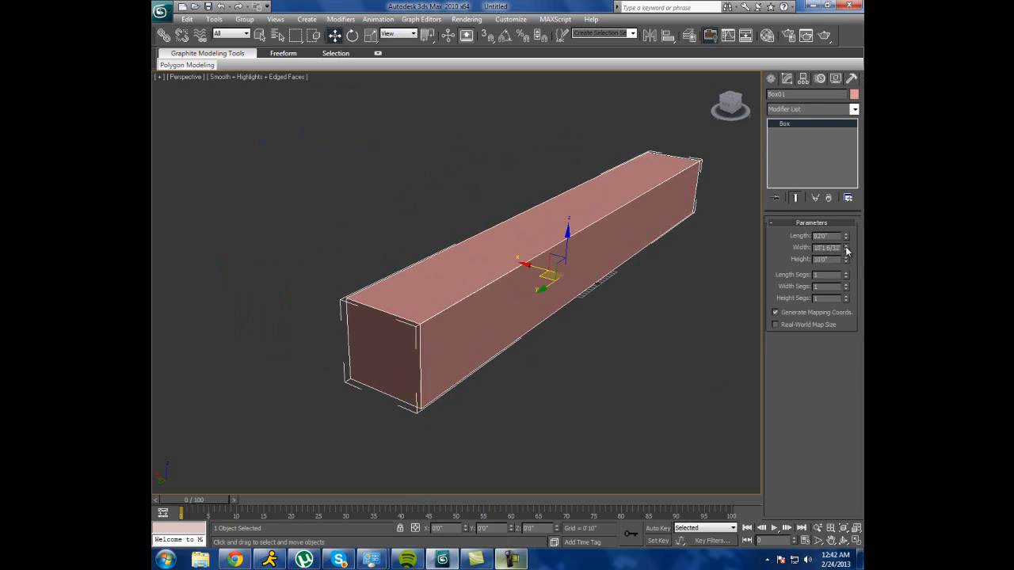
{"action": "left_click_drag", "start_coordinate": [846, 250], "coordinate": [846, 257]}
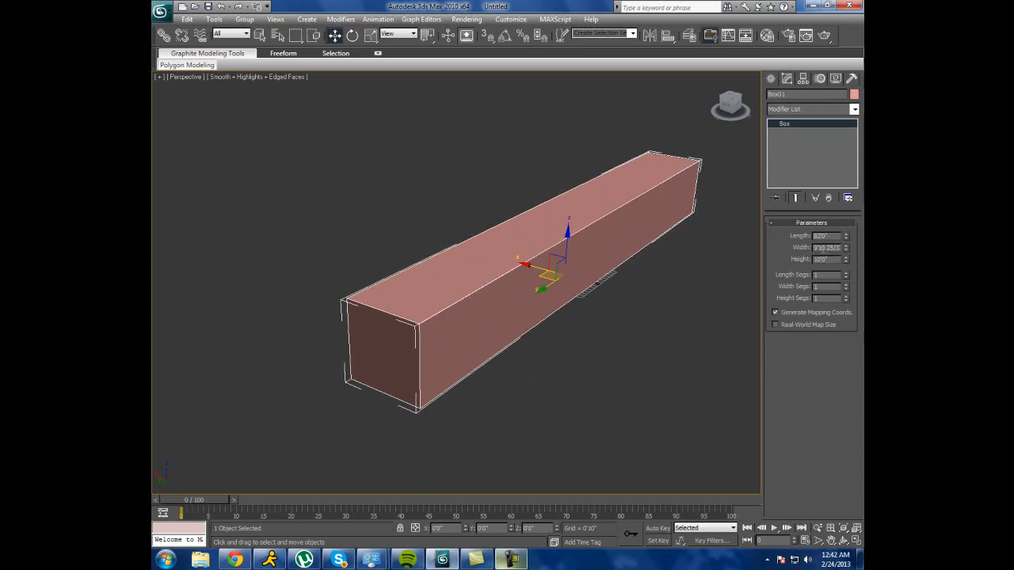
{"action": "double_click", "coordinate": [817, 248]}
{"action": "type", "text": "10'"}
{"action": "key", "text": "Return"}
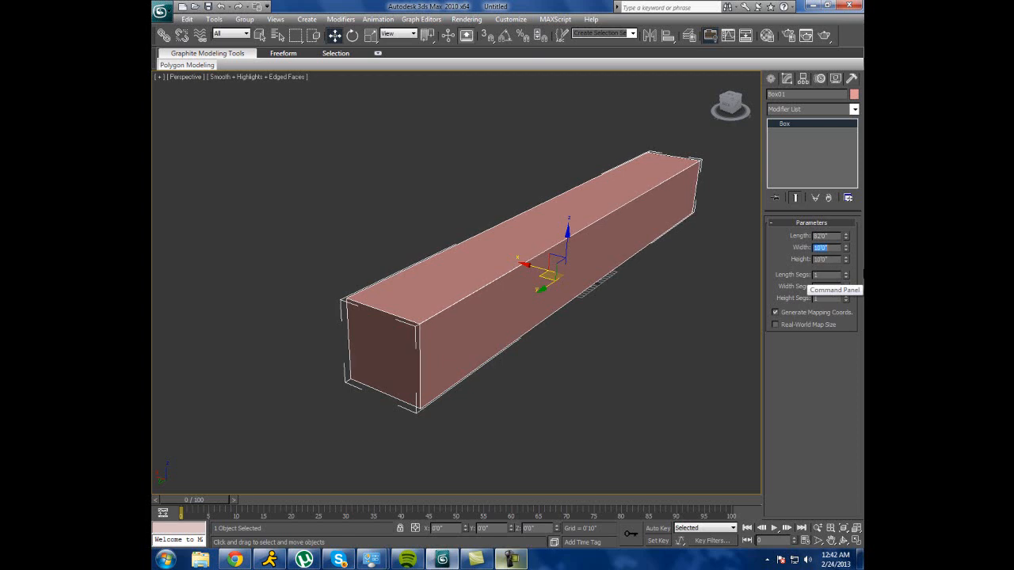
Divide the box into 2 height segments and deselect it.
{"action": "left_click", "coordinate": [827, 286]}
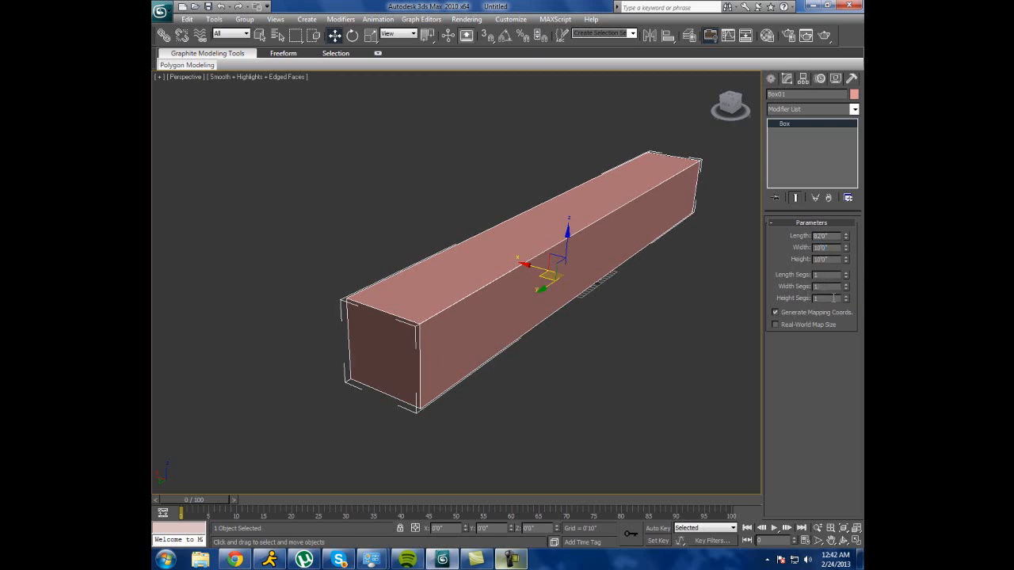
{"action": "key", "text": "Return"}
{"action": "left_click", "coordinate": [648, 357]}
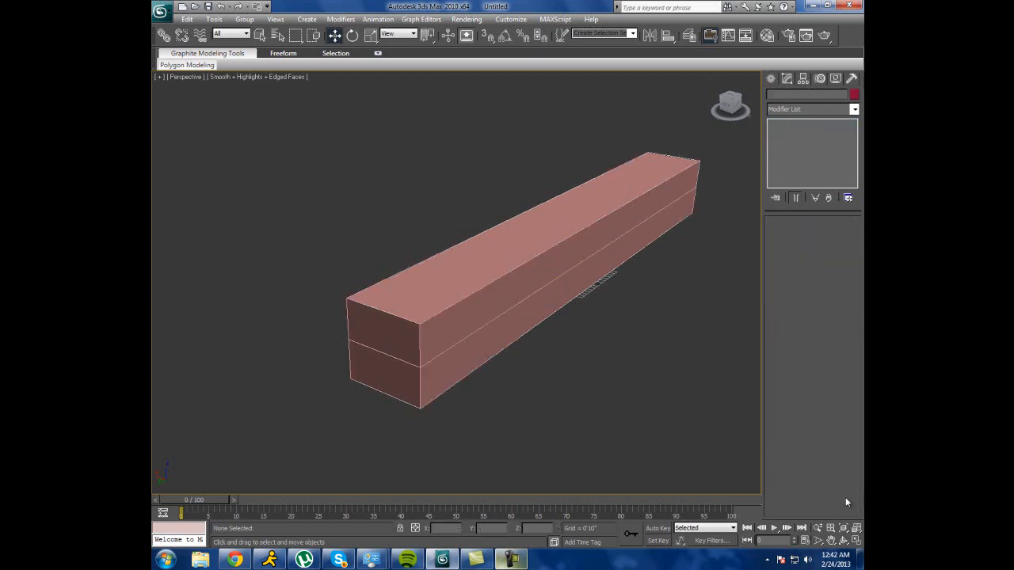
Convert the box to an Editable Poly.
{"action": "left_click", "coordinate": [842, 541]}
{"action": "left_click_drag", "start_coordinate": [452, 316], "coordinate": [454, 238]}
{"action": "right_click", "coordinate": [454, 238]}
{"action": "left_click", "coordinate": [455, 229]}
{"action": "right_click", "coordinate": [453, 237]}
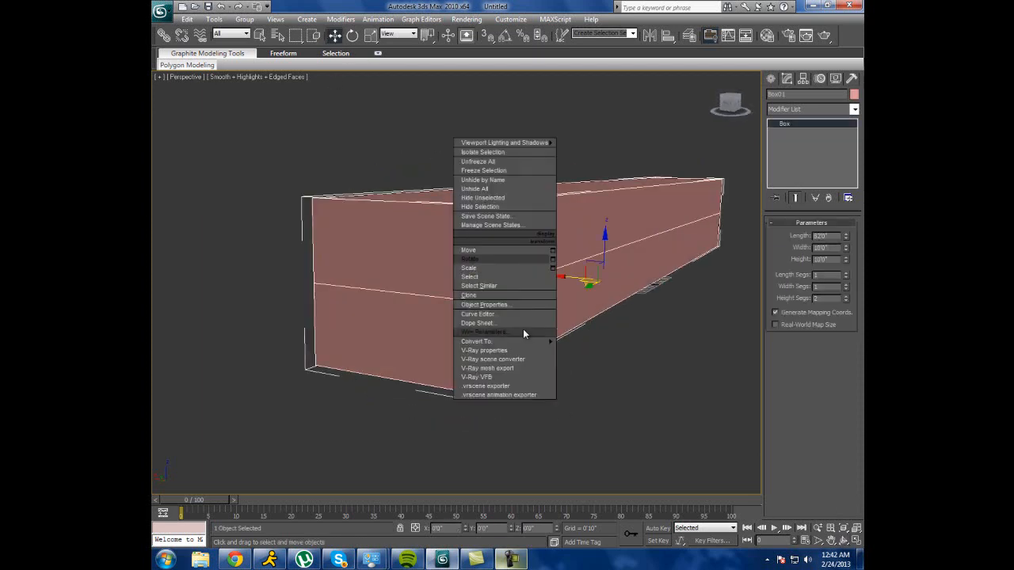
{"action": "mouse_move", "coordinate": [540, 340]}
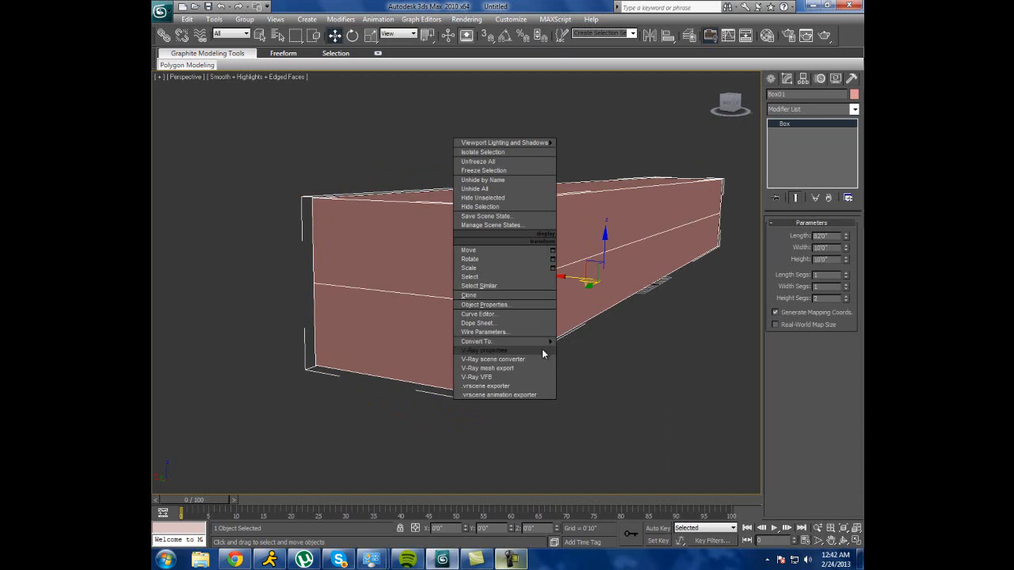
{"action": "left_click", "coordinate": [595, 350]}
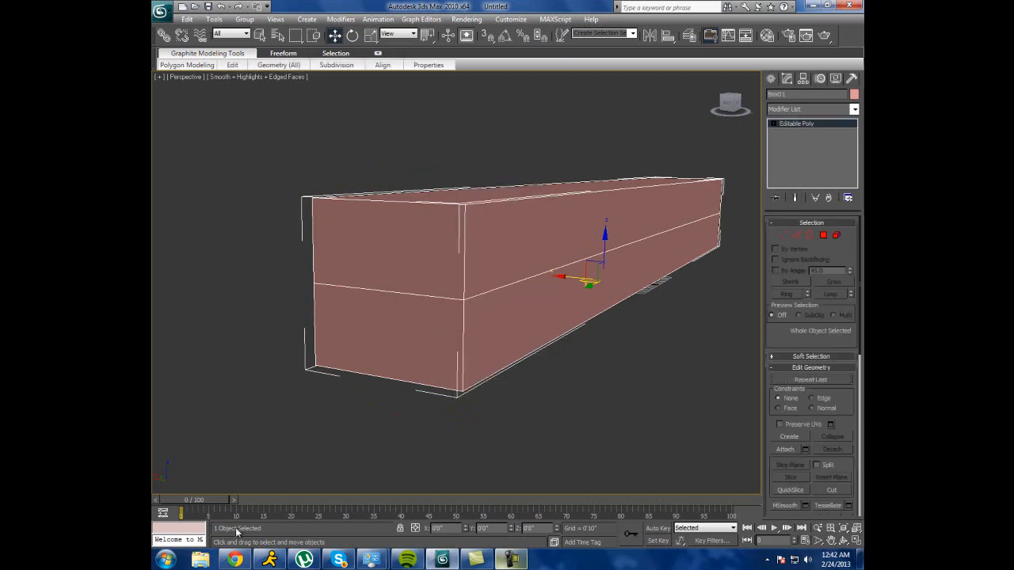
Switch to Chrome to examine the train's body shape in the three reference photos, and return to 3ds Max.
{"action": "left_click", "coordinate": [246, 562]}
{"action": "left_click", "coordinate": [643, 6]}
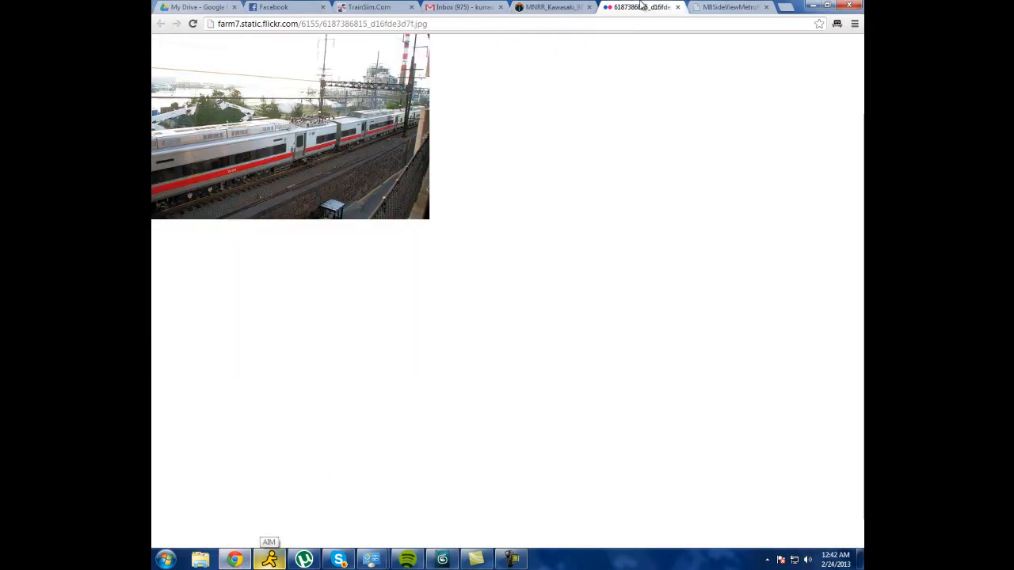
{"action": "left_click", "coordinate": [709, 7]}
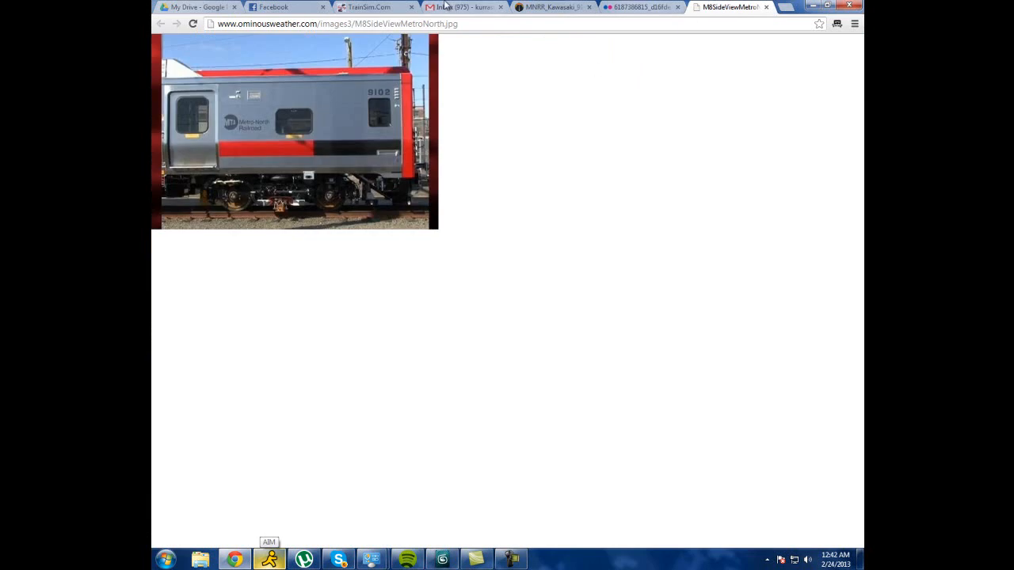
{"action": "left_click", "coordinate": [553, 8]}
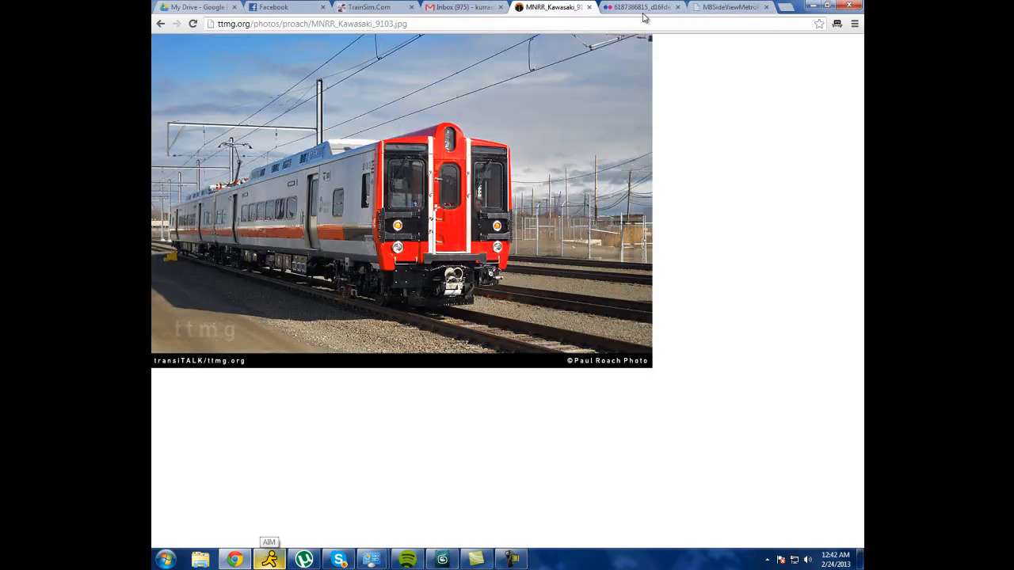
{"action": "left_click", "coordinate": [643, 8]}
{"action": "left_click", "coordinate": [578, 4]}
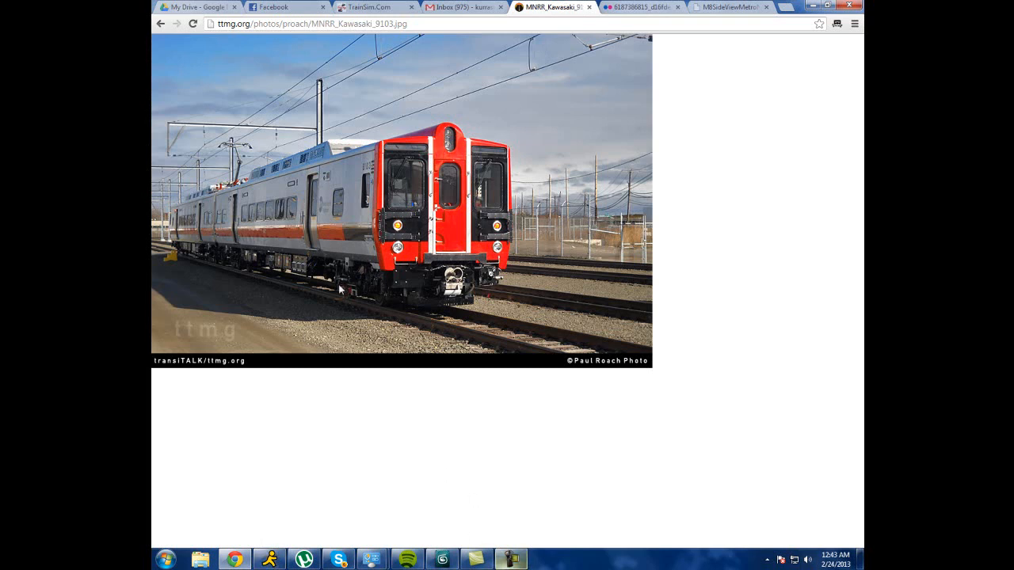
{"action": "left_click", "coordinate": [527, 563]}
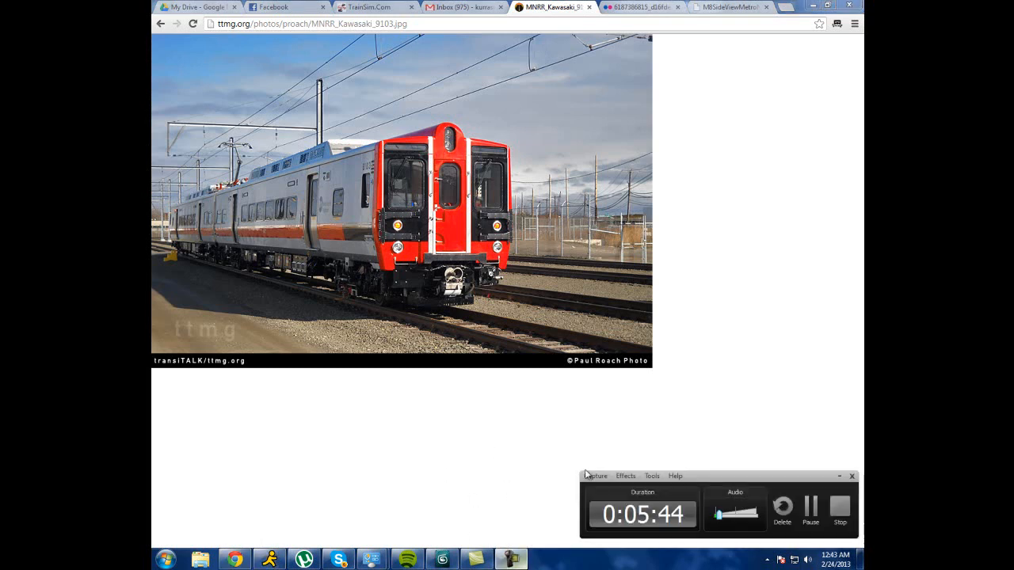
{"action": "left_click", "coordinate": [516, 562]}
{"action": "left_click", "coordinate": [437, 563]}
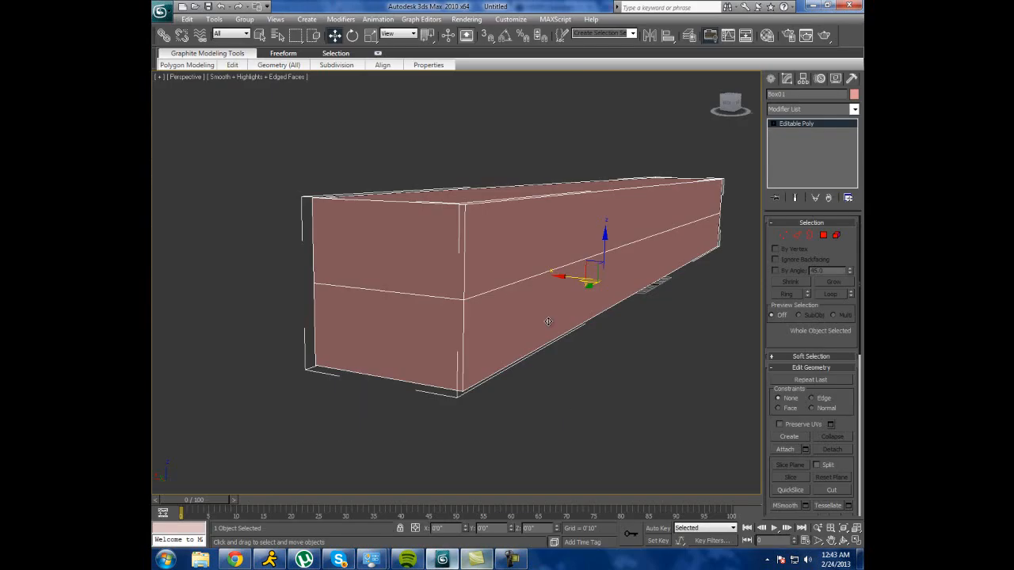
{"action": "left_click", "coordinate": [773, 124]}
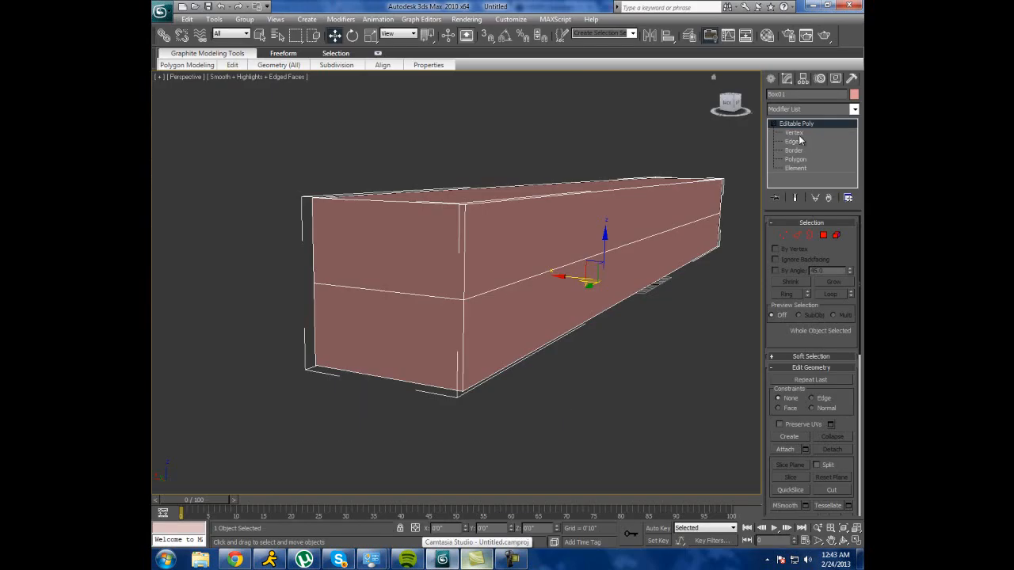
{"action": "left_click", "coordinate": [791, 141]}
{"action": "left_click", "coordinate": [794, 151]}
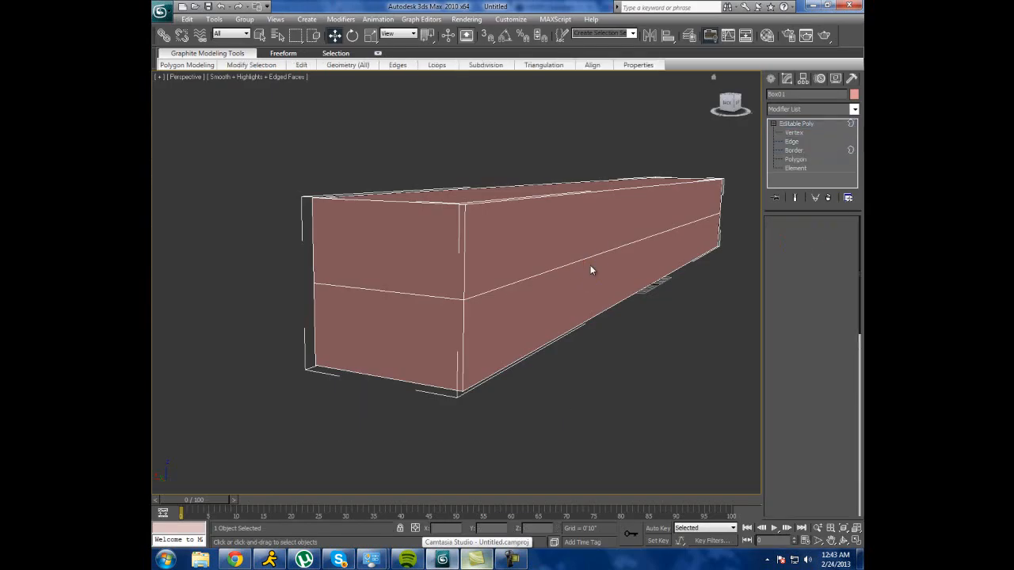
{"action": "left_click", "coordinate": [792, 141]}
{"action": "left_click", "coordinate": [496, 290]}
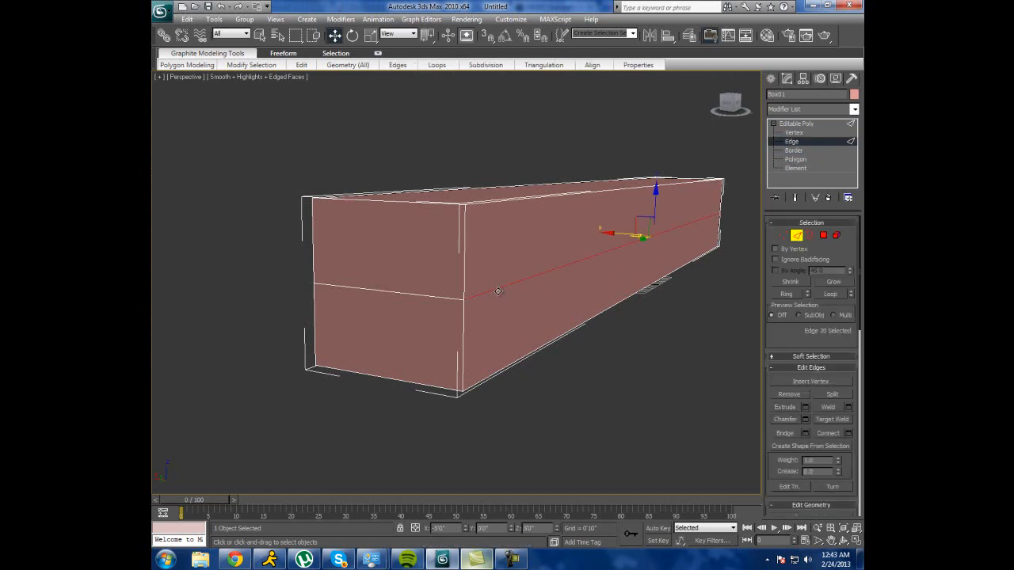
{"action": "left_click", "coordinate": [452, 299]}
{"action": "left_click_drag", "start_coordinate": [284, 264], "coordinate": [338, 294]}
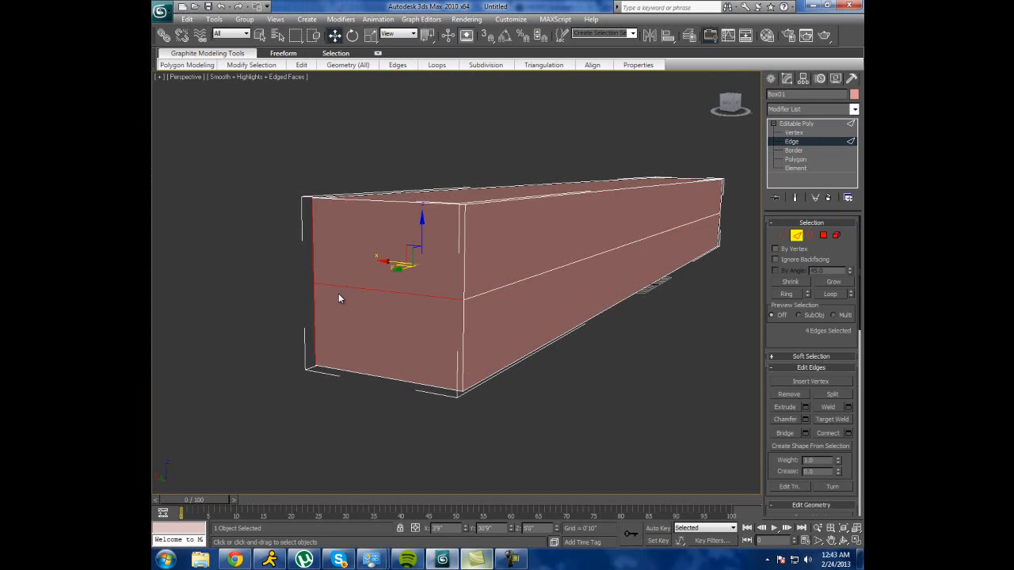
{"action": "left_click", "coordinate": [301, 236]}
{"action": "left_click", "coordinate": [788, 140]}
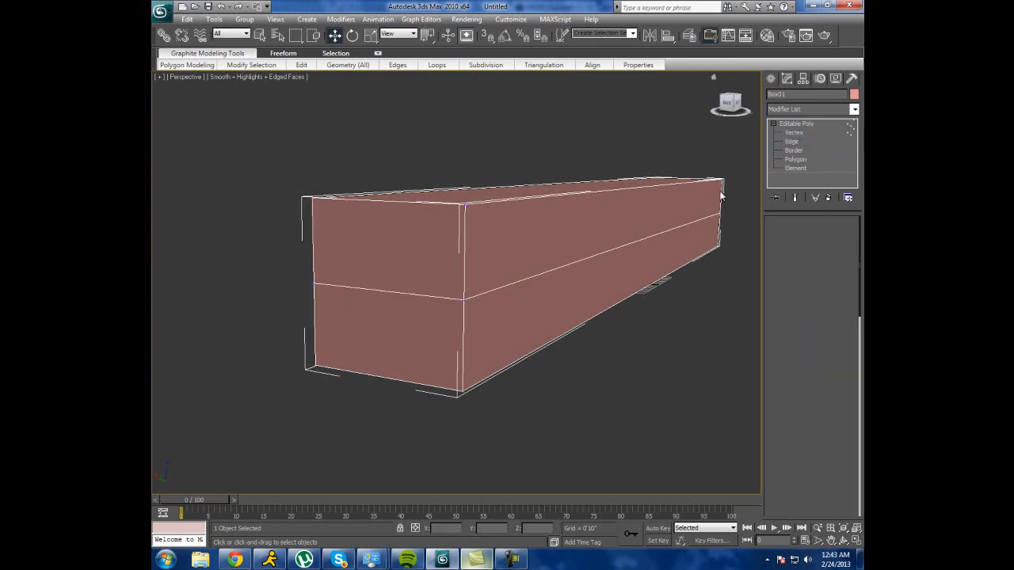
Select the four vertices of the box's middle division and lower them to a height of about 3'.
{"action": "left_click", "coordinate": [792, 132]}
{"action": "left_click", "coordinate": [727, 217]}
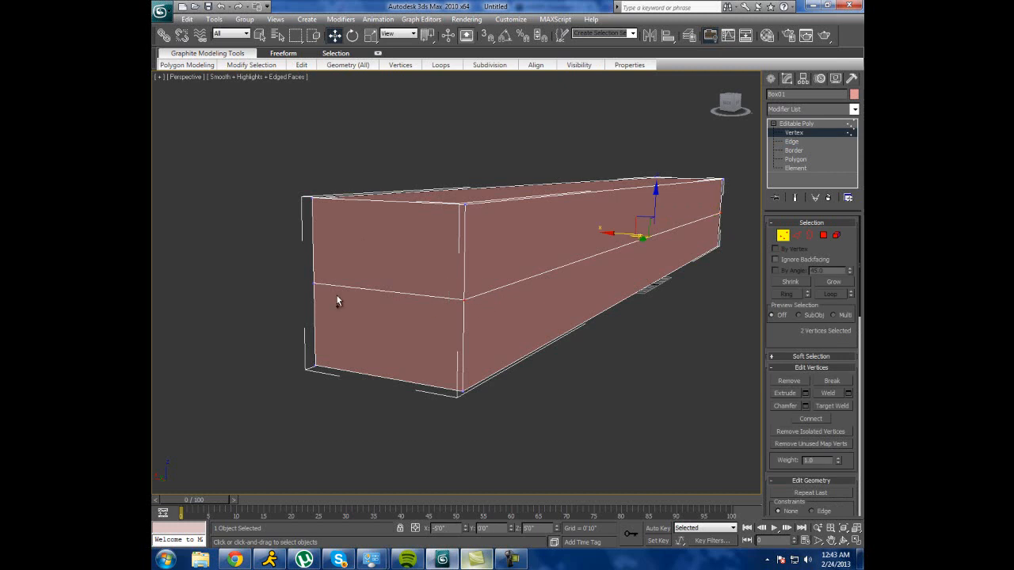
{"action": "left_click_drag", "start_coordinate": [328, 290], "coordinate": [329, 290], "text": "ctrl"}
{"action": "left_click", "coordinate": [843, 540]}
{"action": "left_click_drag", "start_coordinate": [447, 295], "coordinate": [541, 275]}
{"action": "left_click", "coordinate": [335, 36]}
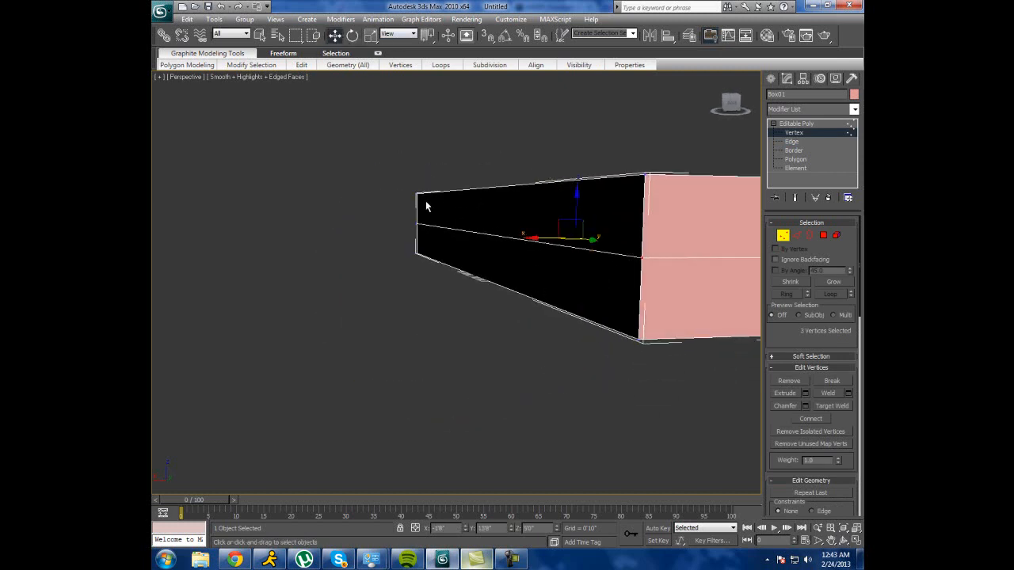
{"action": "left_click", "coordinate": [421, 230], "text": "ctrl"}
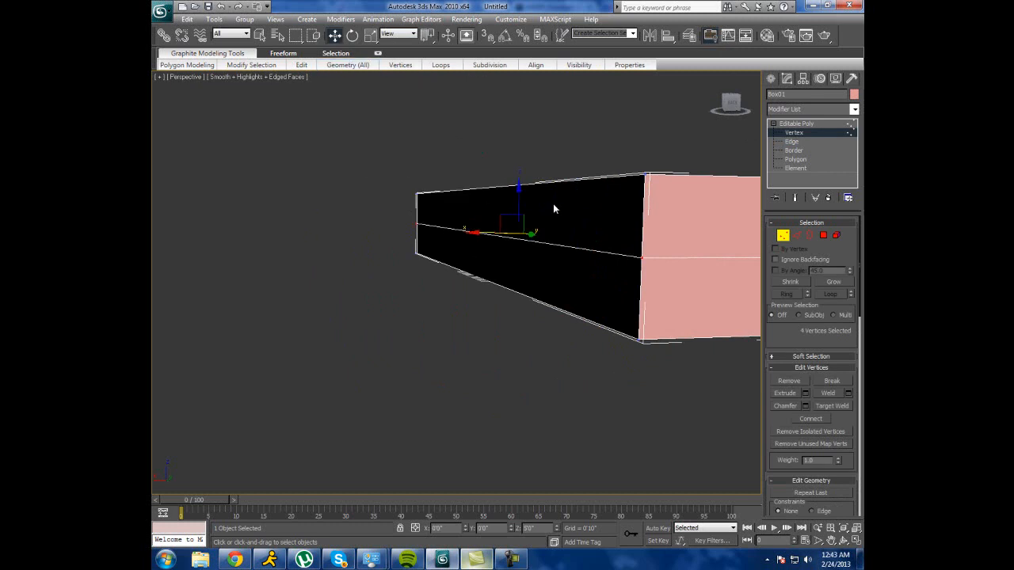
{"action": "left_click_drag", "start_coordinate": [518, 191], "coordinate": [435, 247]}
{"action": "left_click", "coordinate": [831, 539]}
{"action": "left_click", "coordinate": [335, 36]}
{"action": "left_click_drag", "start_coordinate": [619, 217], "coordinate": [620, 223]}
{"action": "left_click", "coordinate": [665, 383]}
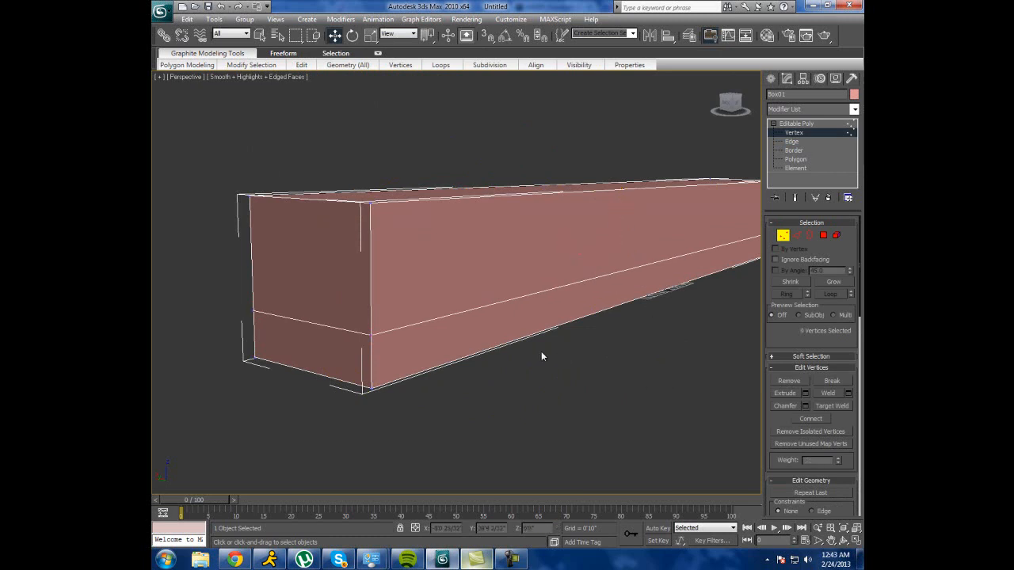
Delete all of the box's polygons except those of the far long side.
{"action": "scroll", "coordinate": [523, 351], "scroll_direction": "down", "scroll_amount": 3}
{"action": "left_click", "coordinate": [842, 542]}
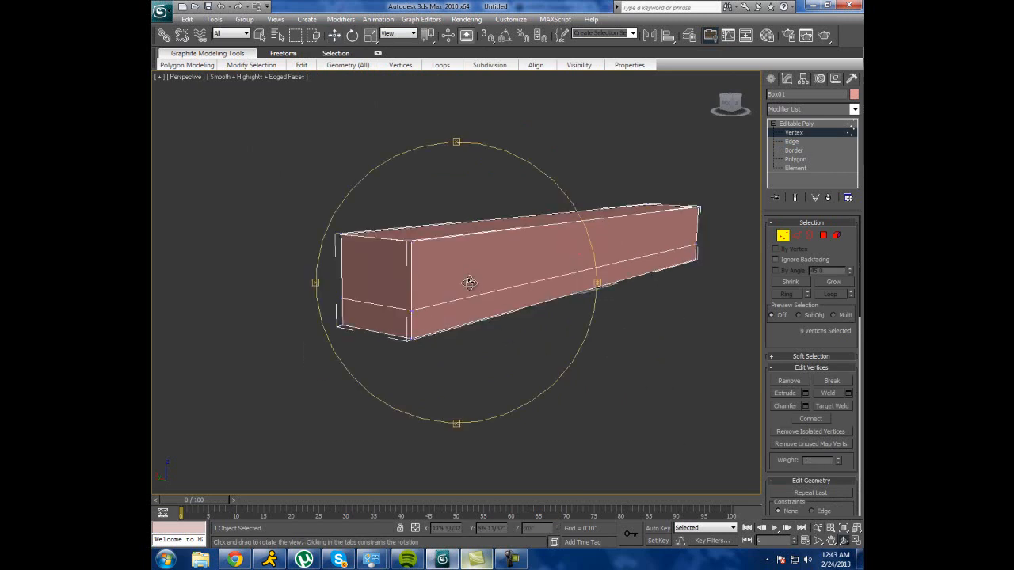
{"action": "left_click_drag", "start_coordinate": [473, 280], "coordinate": [472, 300]}
{"action": "left_click", "coordinate": [335, 36]}
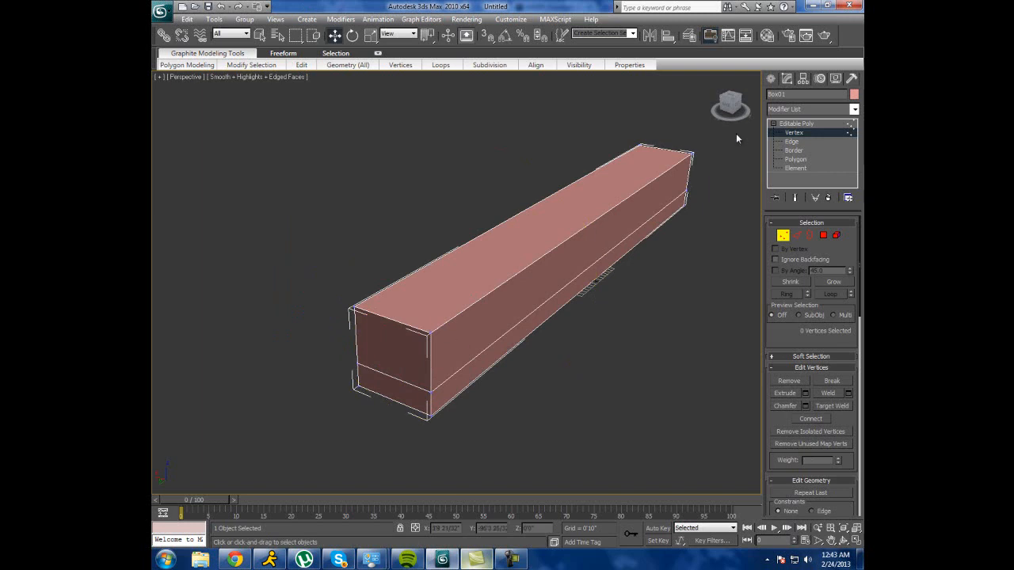
{"action": "left_click", "coordinate": [795, 159]}
{"action": "left_click", "coordinate": [514, 261]}
{"action": "key", "text": "Delete"}
{"action": "left_click", "coordinate": [466, 330]}
{"action": "key", "text": "Delete"}
{"action": "left_click", "coordinate": [401, 349]}
{"action": "key", "text": "Delete"}
{"action": "left_click", "coordinate": [411, 388]}
{"action": "key", "text": "Delete"}
{"action": "left_click", "coordinate": [446, 393]}
{"action": "key", "text": "Delete"}
{"action": "key", "text": "Delete"}
{"action": "left_click", "coordinate": [657, 171]}
{"action": "key", "text": "Delete"}
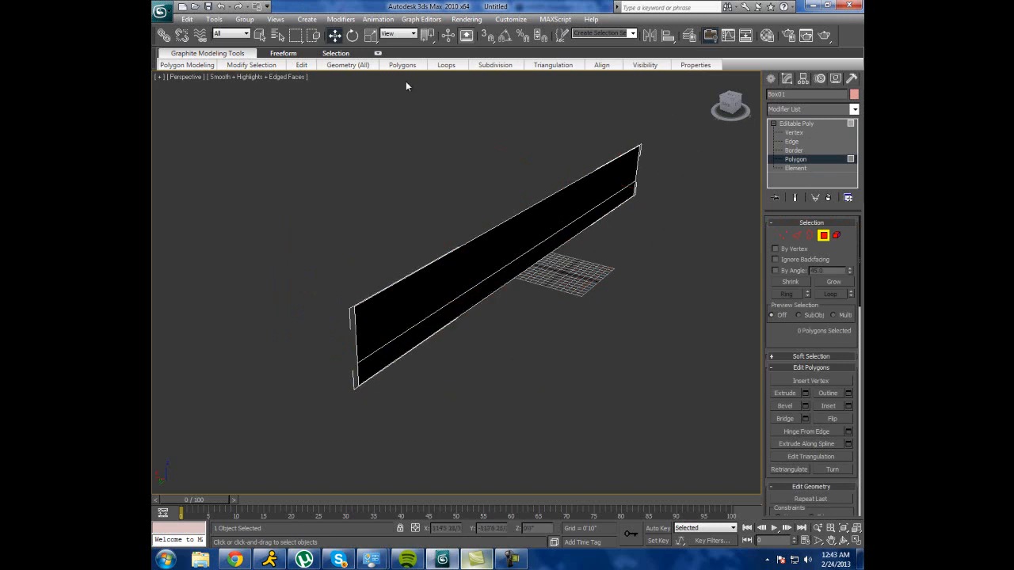
Select the two vertical edges at the far end of the remaining side and set their Y position to 0.
{"action": "left_click", "coordinate": [794, 141]}
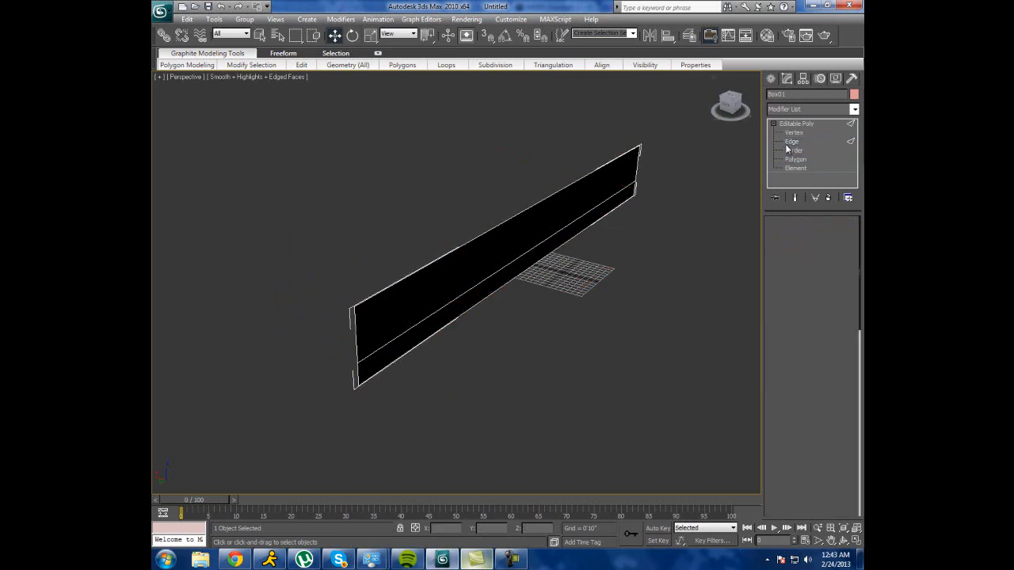
{"action": "left_click", "coordinate": [636, 178]}
{"action": "left_click", "coordinate": [632, 188], "text": "ctrl"}
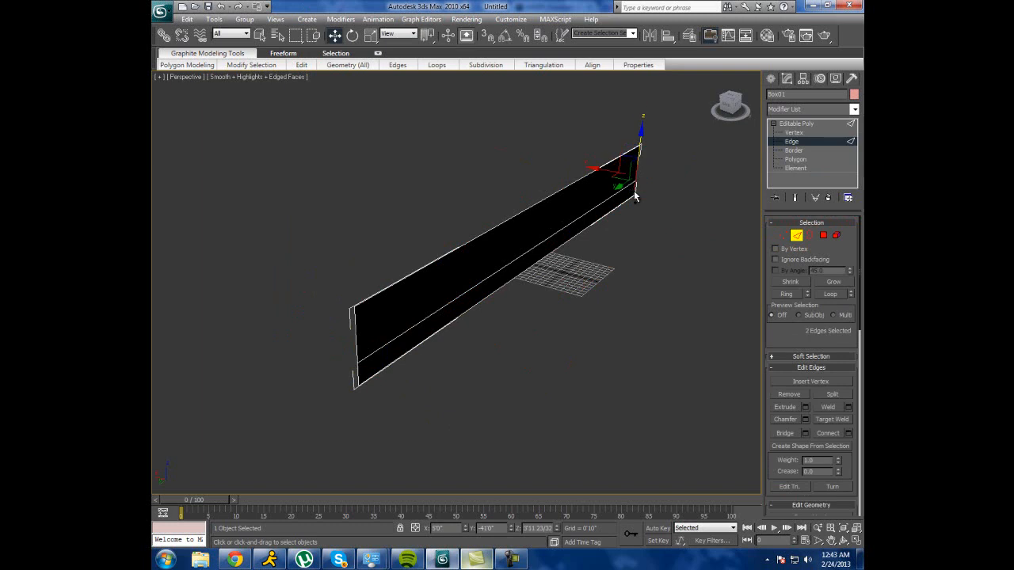
{"action": "left_click_drag", "start_coordinate": [620, 186], "coordinate": [563, 221]}
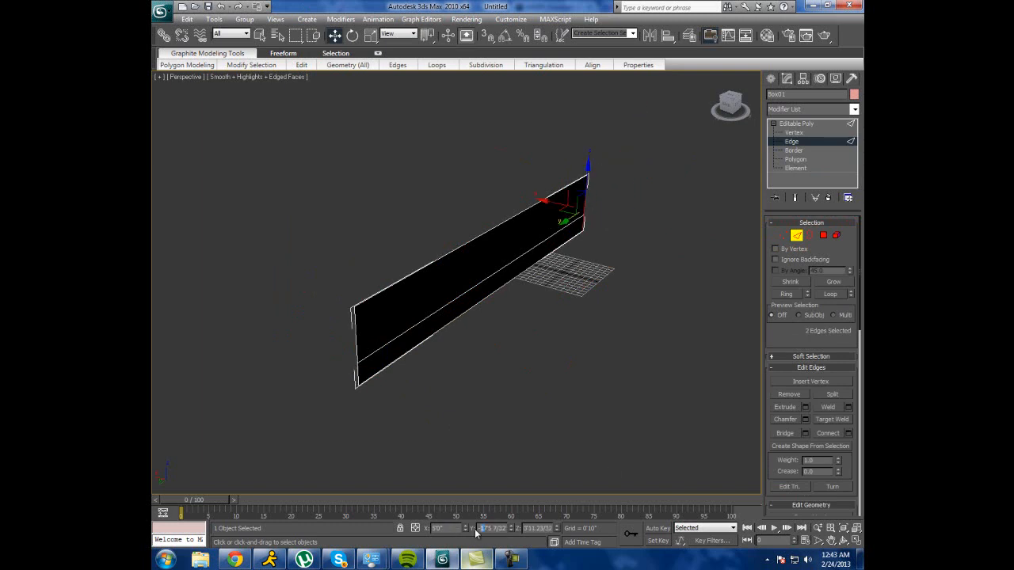
{"action": "type", "text": "0"}
{"action": "key", "text": "Return"}
{"action": "left_click", "coordinate": [601, 347]}
Move the side wall's bottom edge slightly inward along X to slope the lower panel, checking the train photo in Chrome.
{"action": "left_click", "coordinate": [437, 332]}
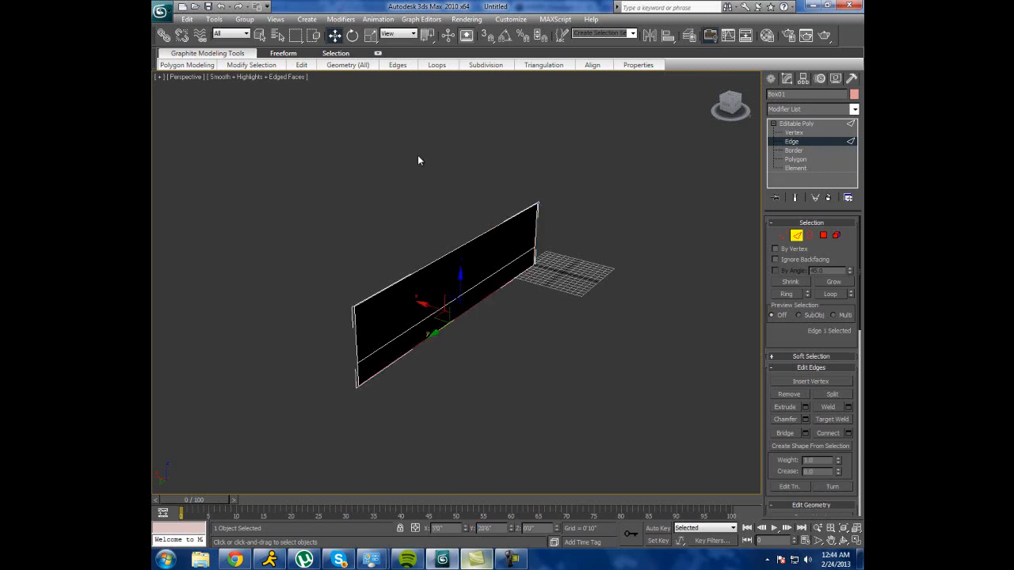
{"action": "left_click_drag", "start_coordinate": [434, 308], "coordinate": [575, 311]}
{"action": "left_click", "coordinate": [843, 540]}
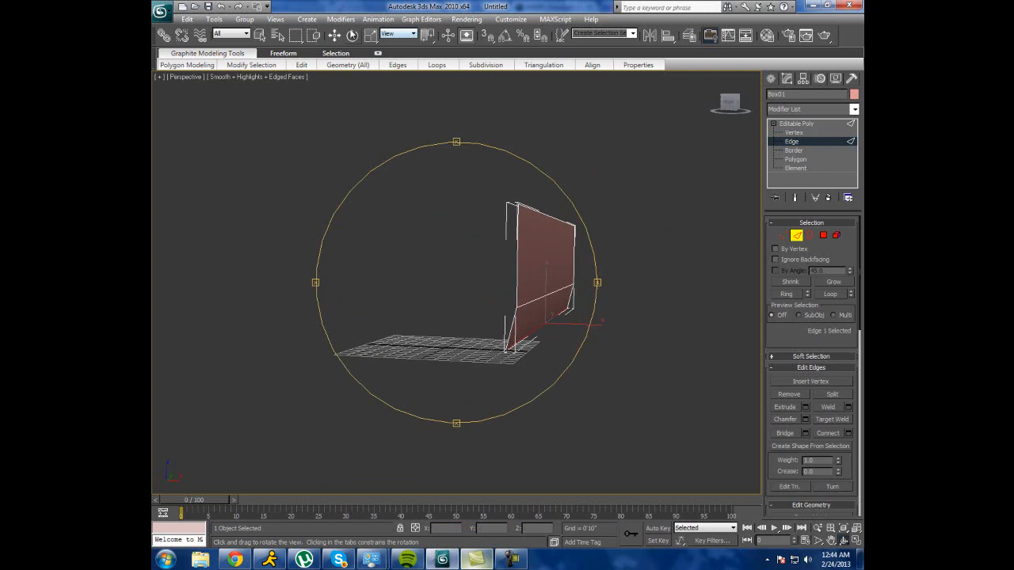
{"action": "left_click", "coordinate": [246, 563]}
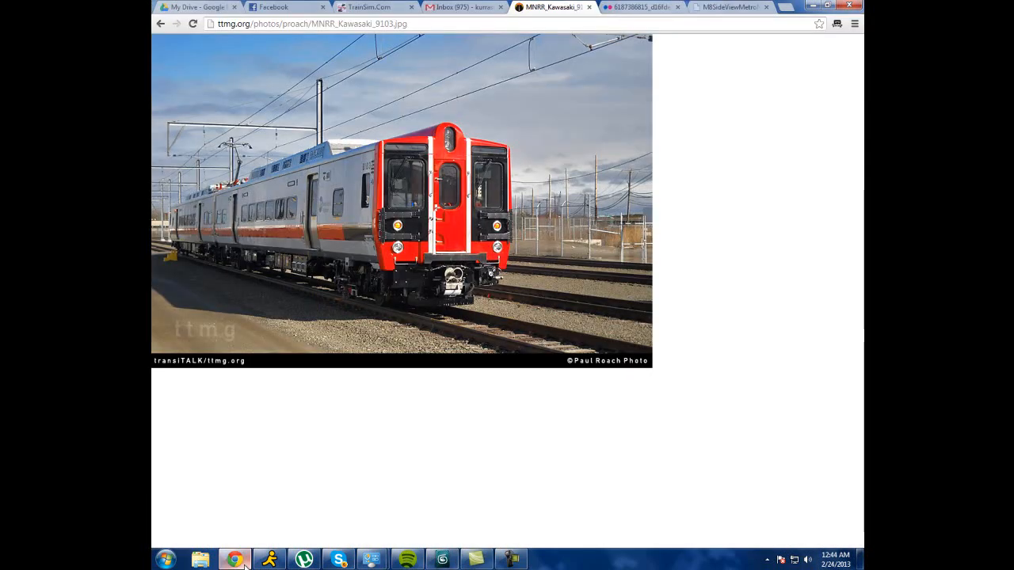
{"action": "left_click", "coordinate": [269, 559]}
{"action": "scroll", "coordinate": [546, 261], "scroll_direction": "up", "scroll_amount": 5}
{"action": "scroll", "coordinate": [546, 261], "scroll_direction": "down", "scroll_amount": 5}
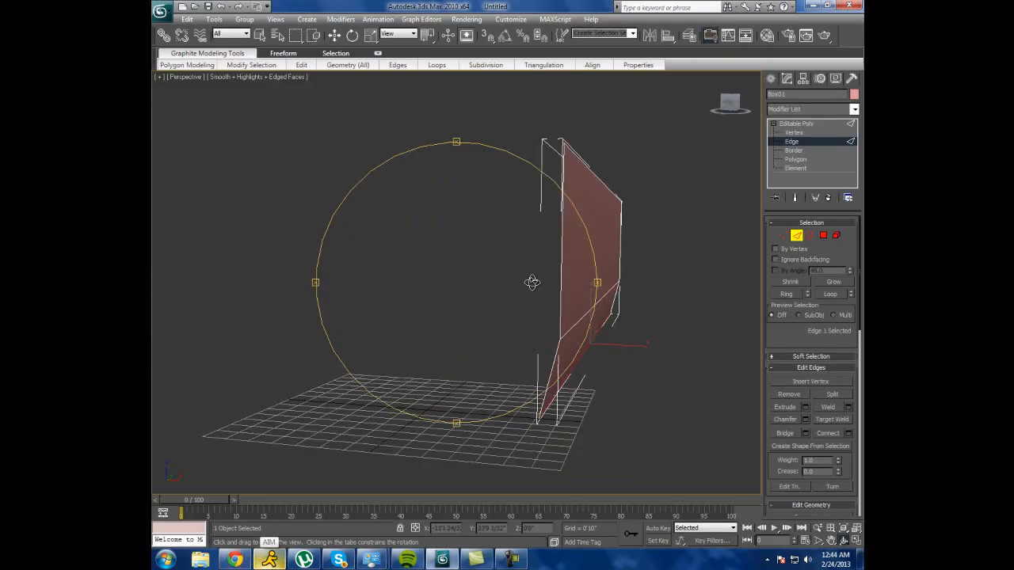
{"action": "key", "text": "w"}
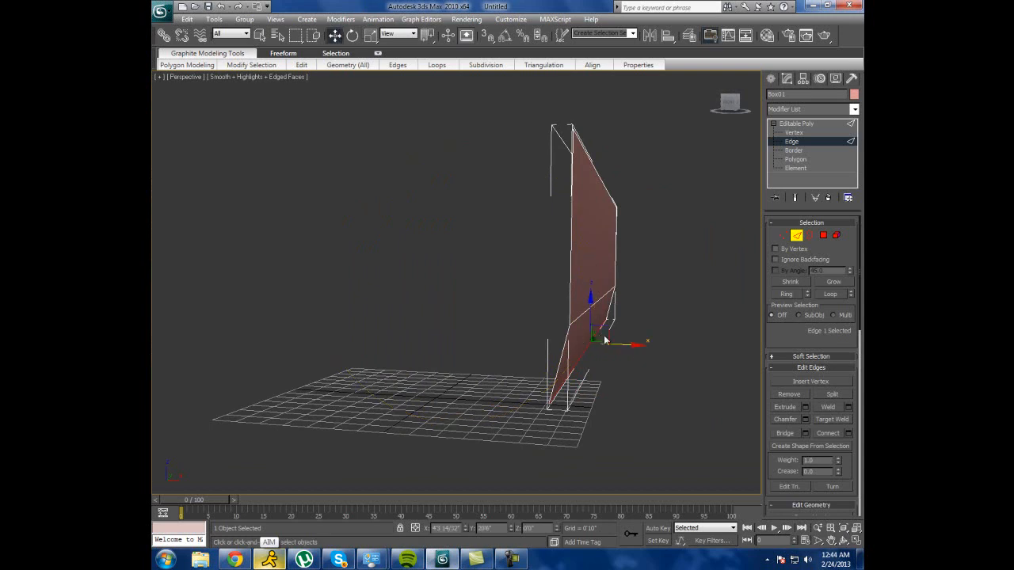
{"action": "left_click_drag", "start_coordinate": [618, 346], "coordinate": [623, 345]}
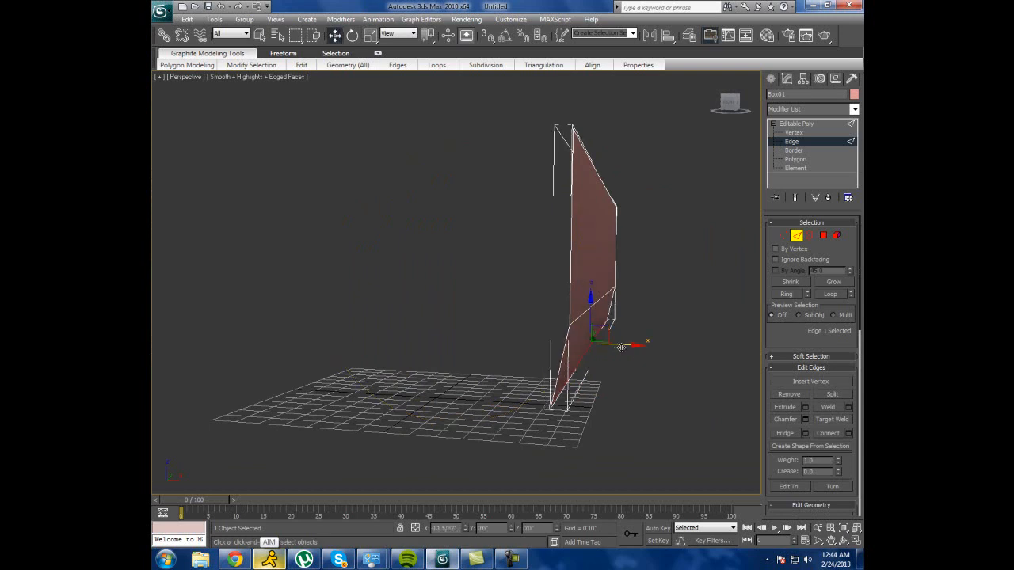
Chamfer the side wall's horizontal middle edge by 0'3 7/32" with 3 segments.
{"action": "left_click", "coordinate": [603, 298]}
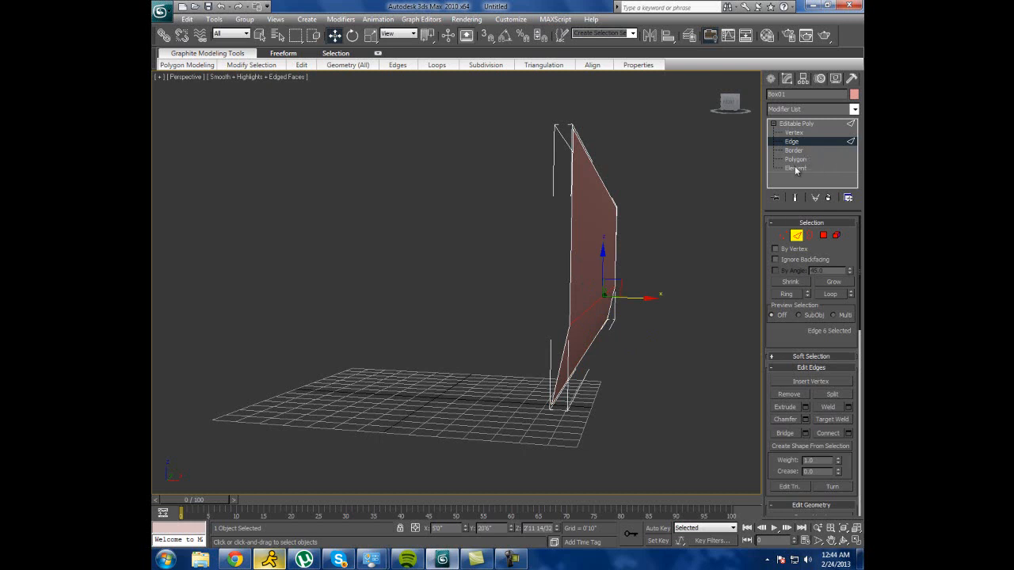
{"action": "left_click", "coordinate": [804, 420]}
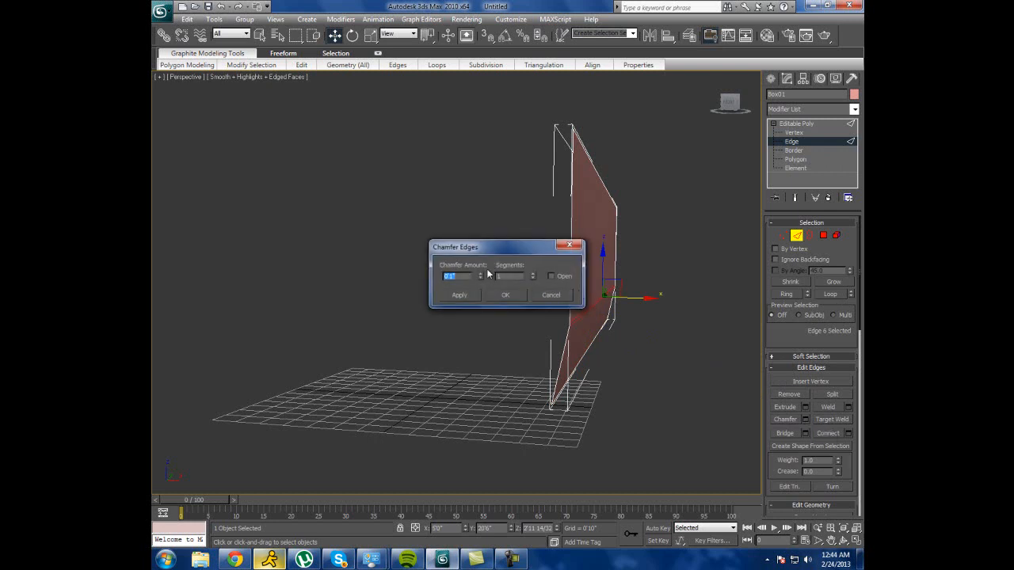
{"action": "left_click_drag", "start_coordinate": [515, 243], "coordinate": [484, 170]}
{"action": "left_click_drag", "start_coordinate": [451, 200], "coordinate": [446, 70]}
{"action": "mouse_move", "coordinate": [502, 201]}
{"action": "left_mouse_down"}
{"action": "mouse_move", "coordinate": [505, 191]}
{"action": "mouse_move", "coordinate": [508, 200]}
{"action": "left_mouse_up"}
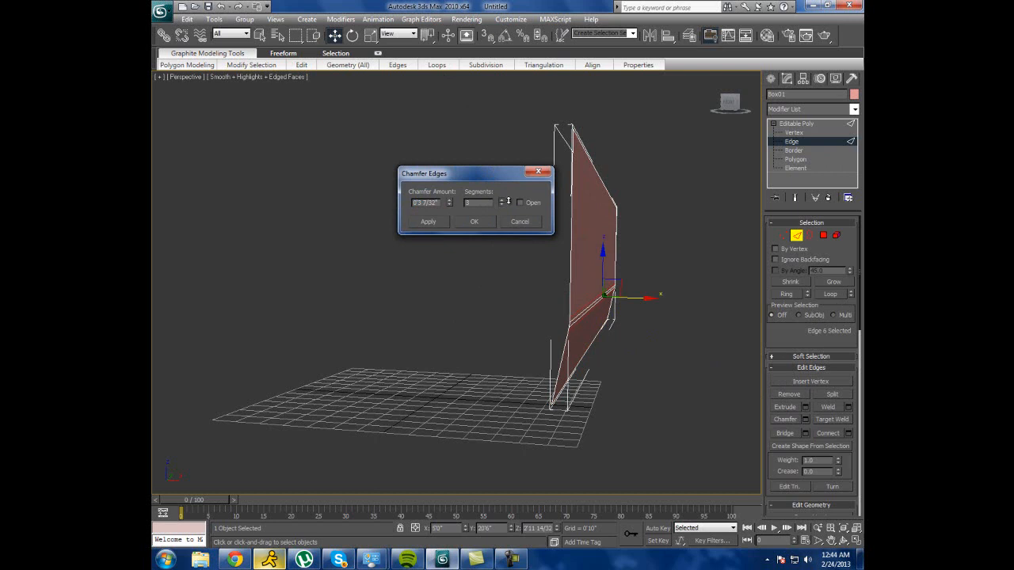
{"action": "left_click", "coordinate": [484, 218]}
{"action": "left_click", "coordinate": [481, 312]}
Compare the end profile of the chamfered side wall with the train photo in Chrome.
{"action": "left_click", "coordinate": [843, 540]}
{"action": "left_click_drag", "start_coordinate": [493, 262], "coordinate": [322, 258]}
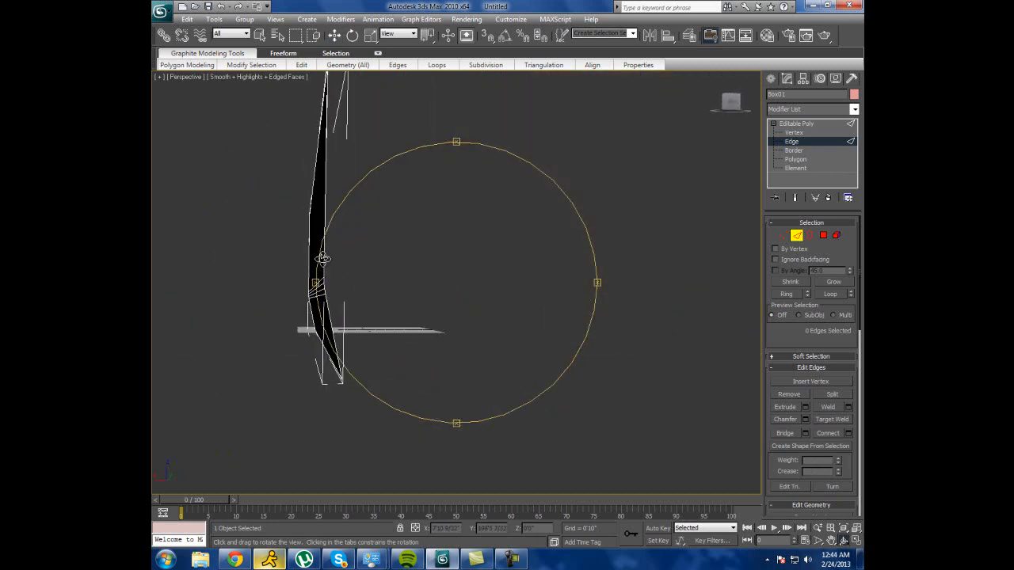
{"action": "left_click", "coordinate": [230, 561]}
{"action": "left_click", "coordinate": [226, 562]}
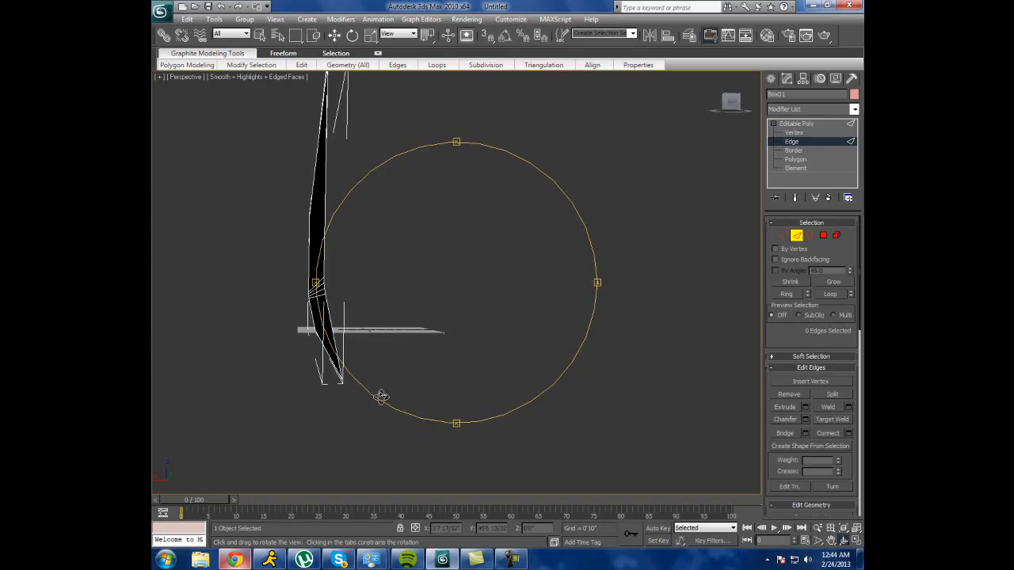
Undo the middle edge chamfer and move the side wall's bottom edge slightly further inward along X.
{"action": "key", "text": "ctrl+z"}
{"action": "key", "text": "ctrl+z"}
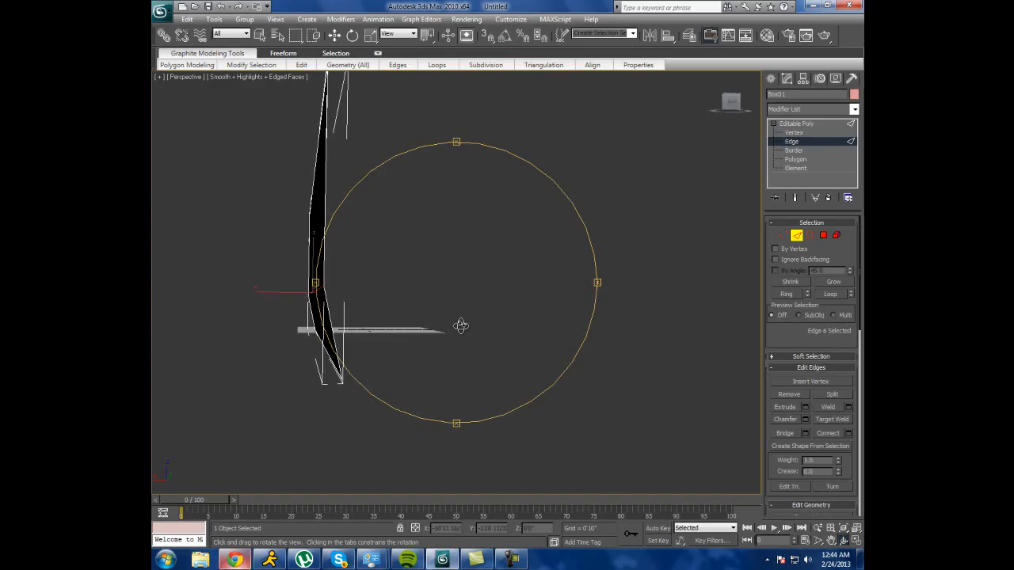
{"action": "left_click", "coordinate": [334, 35]}
{"action": "left_click", "coordinate": [328, 356]}
{"action": "left_click_drag", "start_coordinate": [286, 343], "coordinate": [289, 344]}
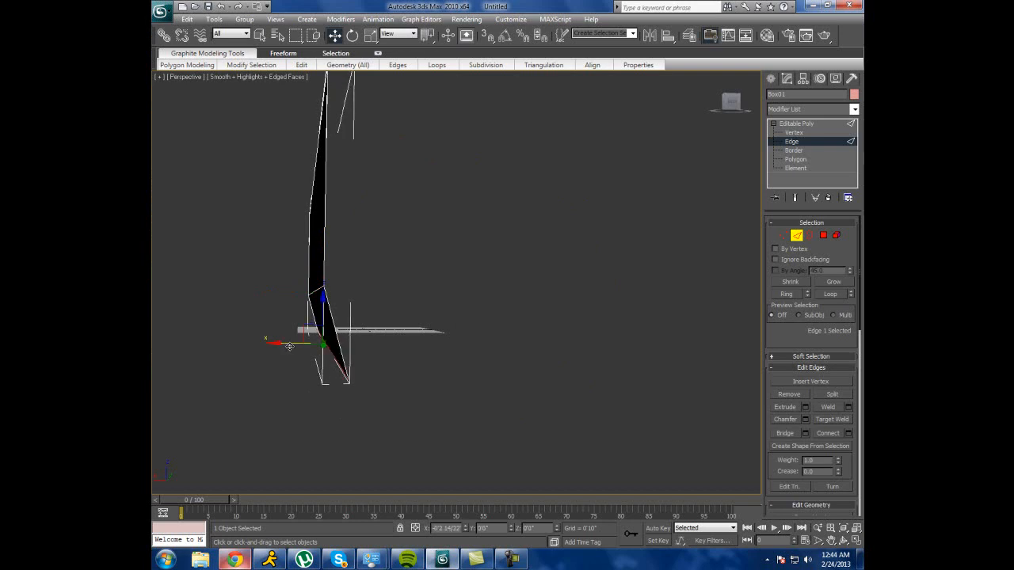
Chamfer the side wall's horizontal middle edge by about 0'3 18/32" with 3 segments, and finish edge editing.
{"action": "left_click", "coordinate": [317, 290]}
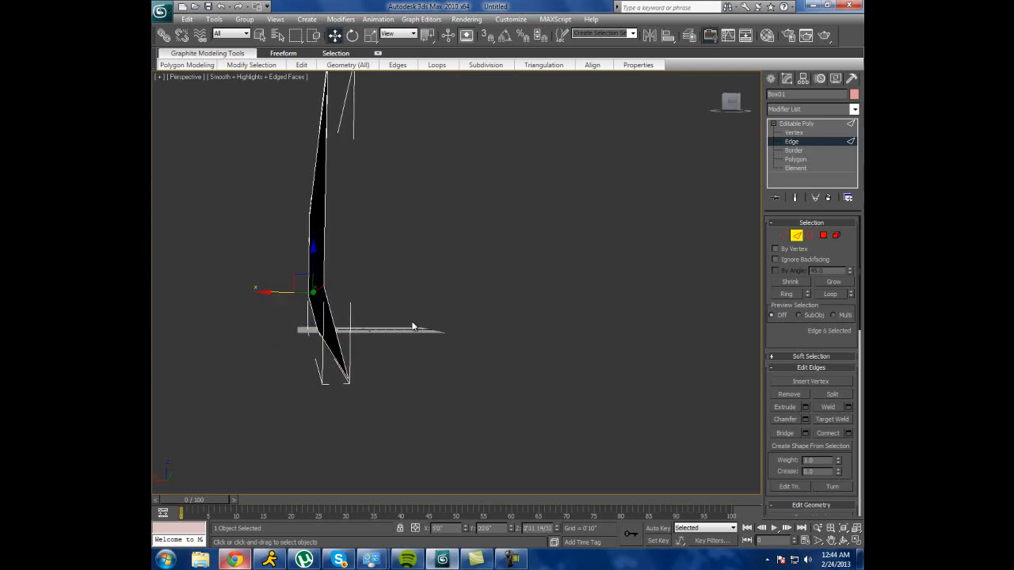
{"action": "left_click", "coordinate": [804, 419]}
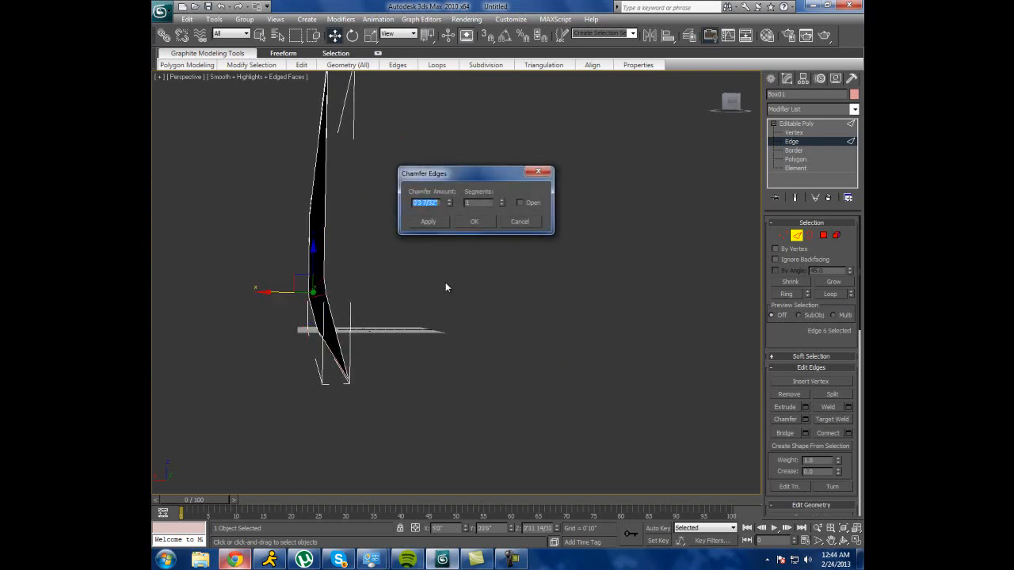
{"action": "left_click", "coordinate": [468, 203]}
{"action": "type", "text": "3"}
{"action": "mouse_move", "coordinate": [448, 206]}
{"action": "left_mouse_down"}
{"action": "mouse_move", "coordinate": [451, 188]}
{"action": "mouse_move", "coordinate": [457, 199]}
{"action": "left_mouse_up"}
{"action": "left_click", "coordinate": [472, 223]}
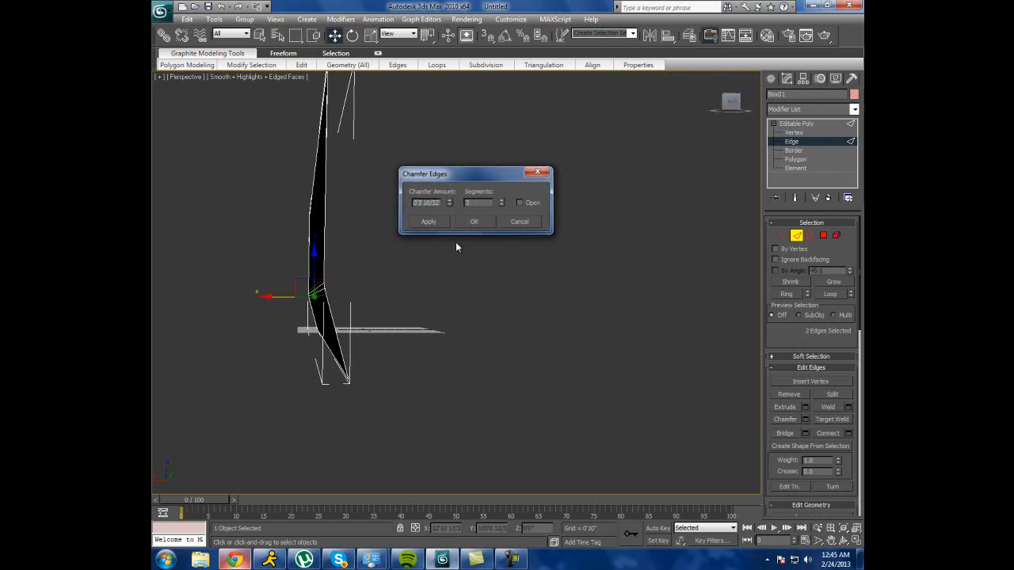
{"action": "left_click", "coordinate": [803, 124]}
{"action": "left_click", "coordinate": [593, 267]}
Examine the chamfered side wall from an outside angle and compare its lower slope with the train photo in Chrome.
{"action": "left_click", "coordinate": [844, 541]}
{"action": "left_click_drag", "start_coordinate": [402, 278], "coordinate": [561, 287]}
{"action": "scroll", "coordinate": [453, 333], "scroll_direction": "down", "scroll_amount": 5}
{"action": "left_click_drag", "start_coordinate": [448, 333], "coordinate": [493, 346]}
{"action": "left_click_drag", "start_coordinate": [504, 309], "coordinate": [467, 323]}
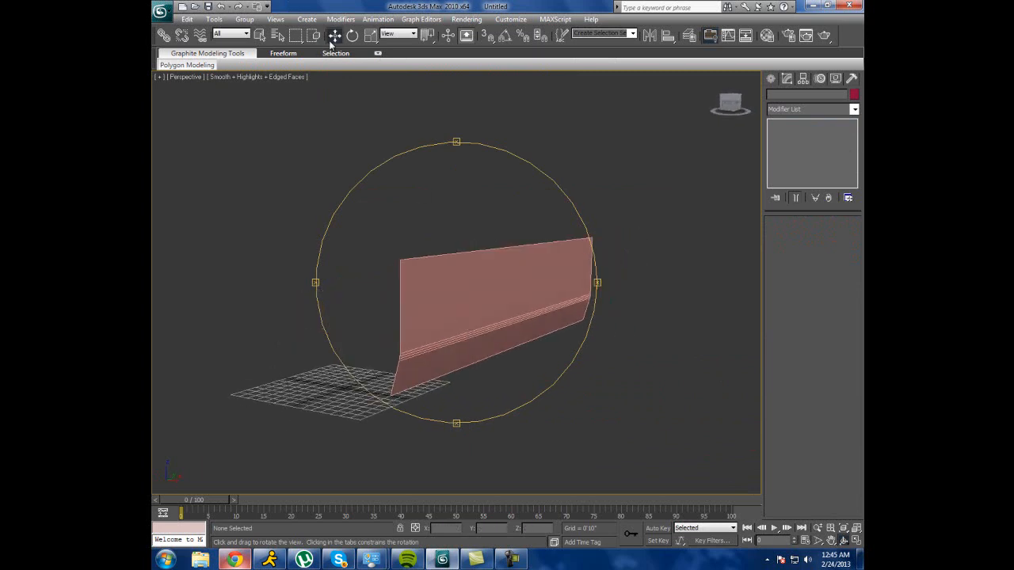
{"action": "left_click", "coordinate": [235, 560]}
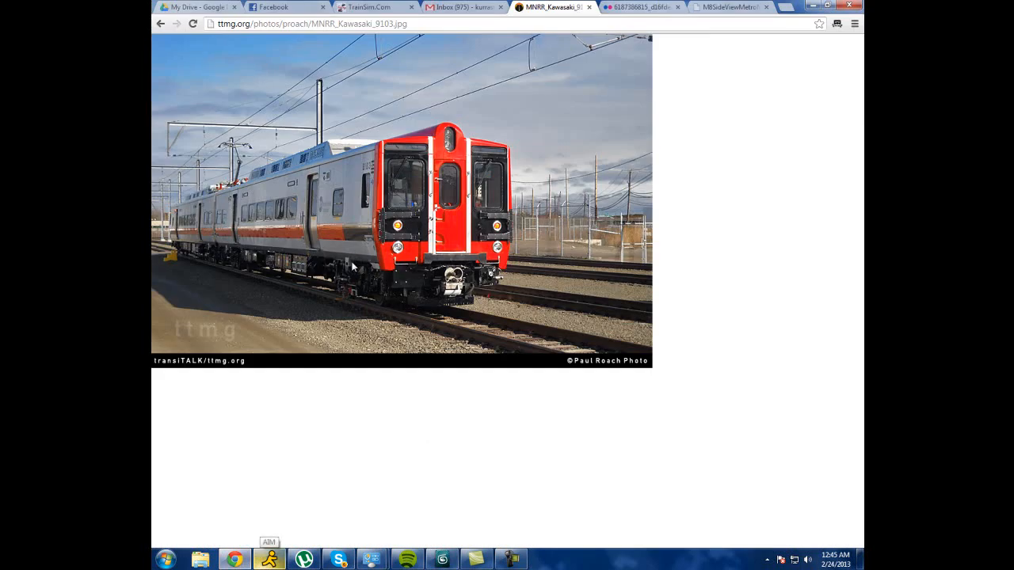
{"action": "left_click", "coordinate": [509, 563]}
{"action": "left_click", "coordinate": [511, 563]}
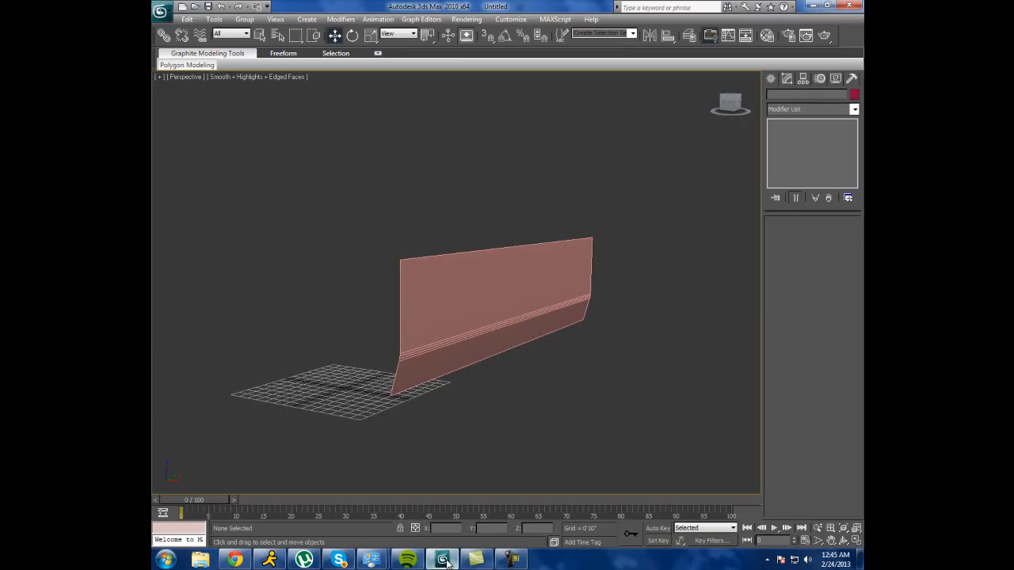
Extrude the side wall's bottom edge slightly downward as a narrow strip along the full length, and finish edge editing.
{"action": "left_click", "coordinate": [454, 371]}
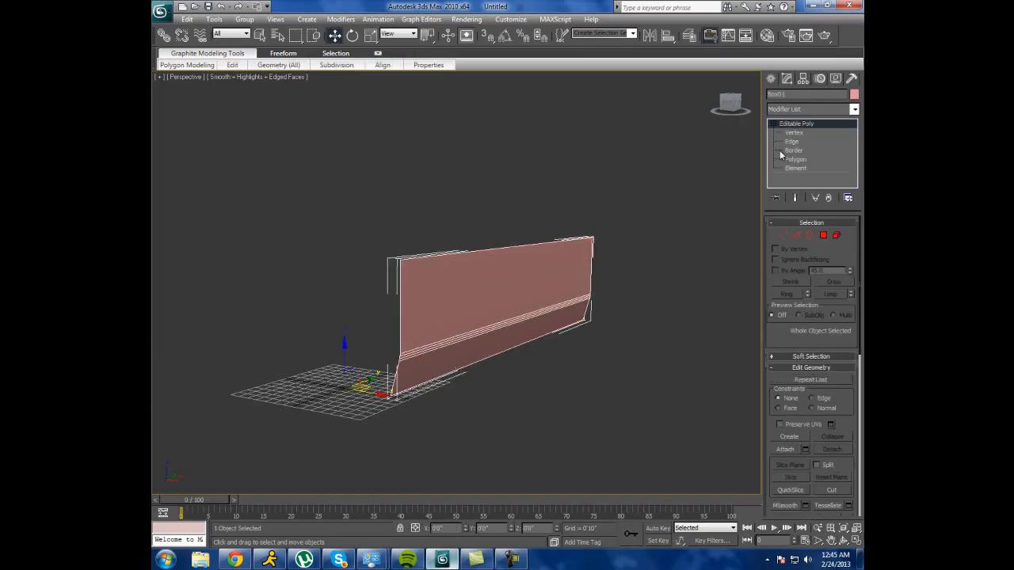
{"action": "left_click", "coordinate": [791, 140]}
{"action": "left_click", "coordinate": [462, 367]}
{"action": "mouse_move", "coordinate": [512, 310]}
{"action": "left_mouse_down", "text": "shift"}
{"action": "mouse_move", "coordinate": [512, 324]}
{"action": "mouse_move", "coordinate": [512, 314]}
{"action": "left_mouse_up", "text": "shift"}
{"action": "left_click", "coordinate": [812, 127]}
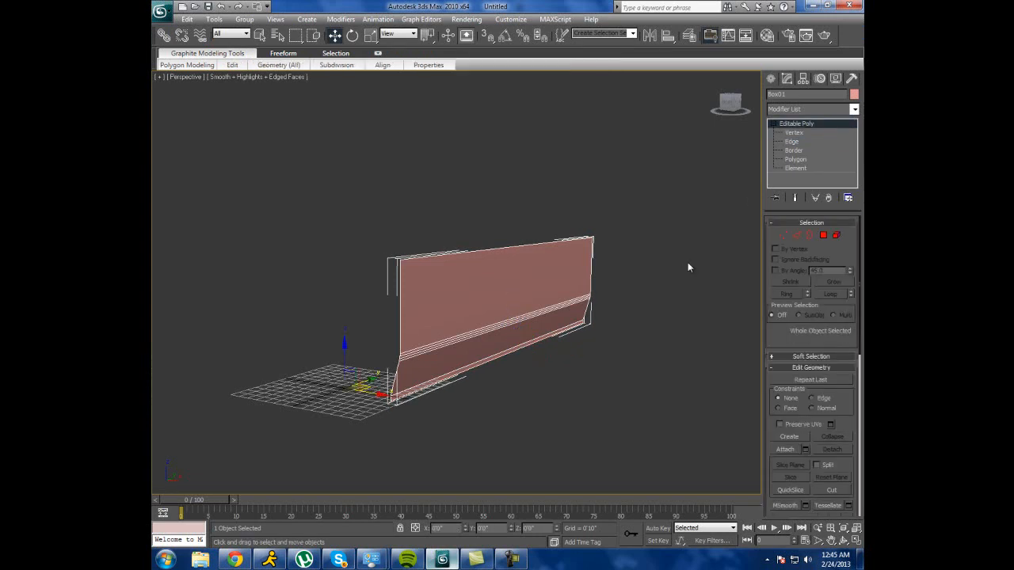
{"action": "left_click", "coordinate": [679, 297]}
Compare the strip along the side wall's bottom with the train photo in Chrome, and return to the model in 3ds Max.
{"action": "left_click", "coordinate": [843, 540]}
{"action": "left_click_drag", "start_coordinate": [472, 339], "coordinate": [361, 412]}
{"action": "left_click", "coordinate": [234, 559]}
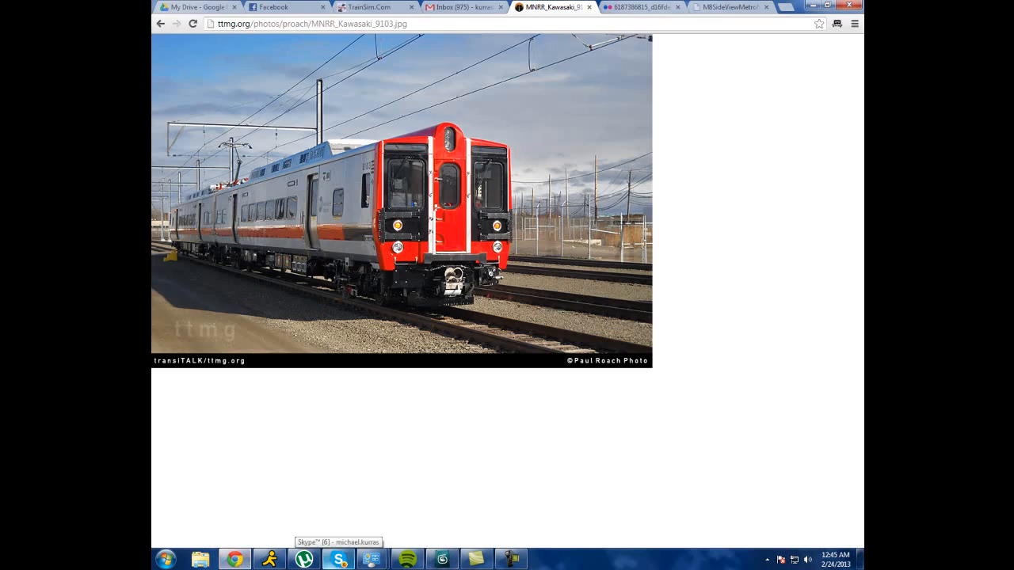
{"action": "left_click", "coordinate": [512, 559]}
{"action": "left_click", "coordinate": [512, 559]}
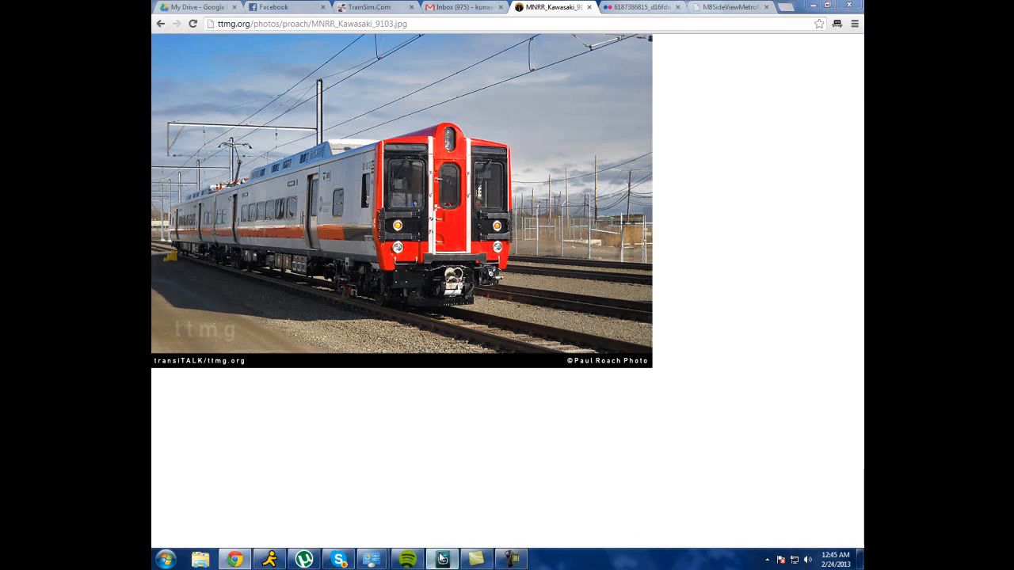
{"action": "left_click", "coordinate": [442, 559]}
{"action": "left_click_drag", "start_coordinate": [480, 280], "coordinate": [469, 295]}
Create a box in front of the side wall, about 5'5" long, 4'11" wide and 7'4" high.
{"action": "left_click", "coordinate": [771, 77]}
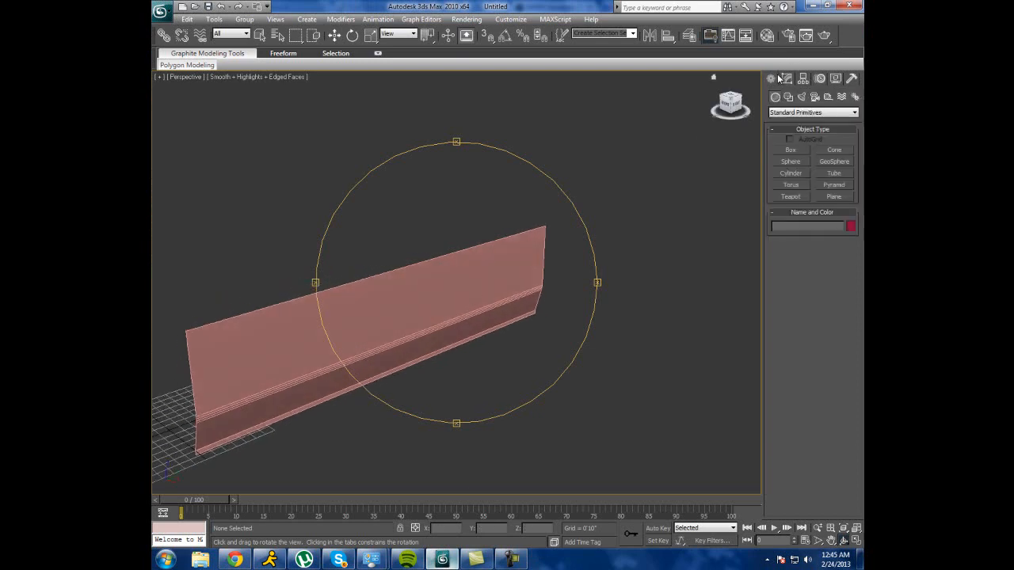
{"action": "left_click", "coordinate": [790, 149]}
{"action": "left_click_drag", "start_coordinate": [421, 402], "coordinate": [498, 403]}
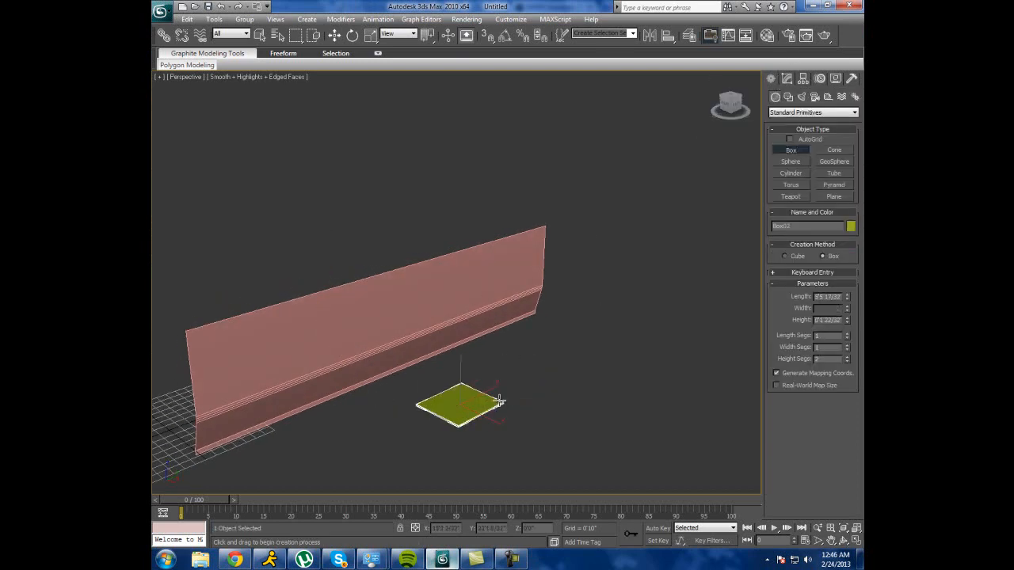
{"action": "left_click", "coordinate": [489, 315]}
{"action": "left_click", "coordinate": [847, 361]}
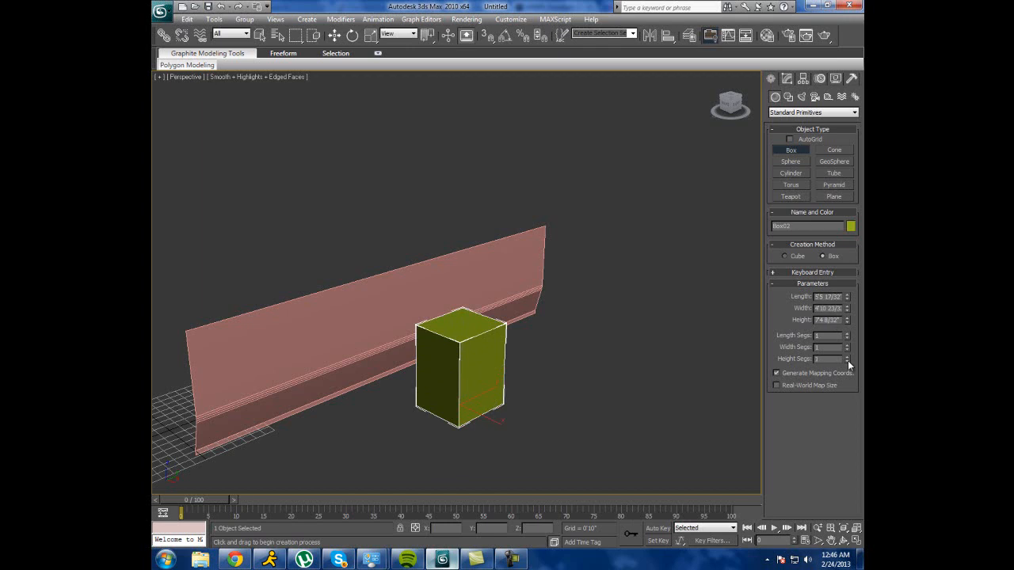
Check the train photos in Chrome for the door proportions and set the new box's length to 5'6".
{"action": "left_click", "coordinate": [788, 79]}
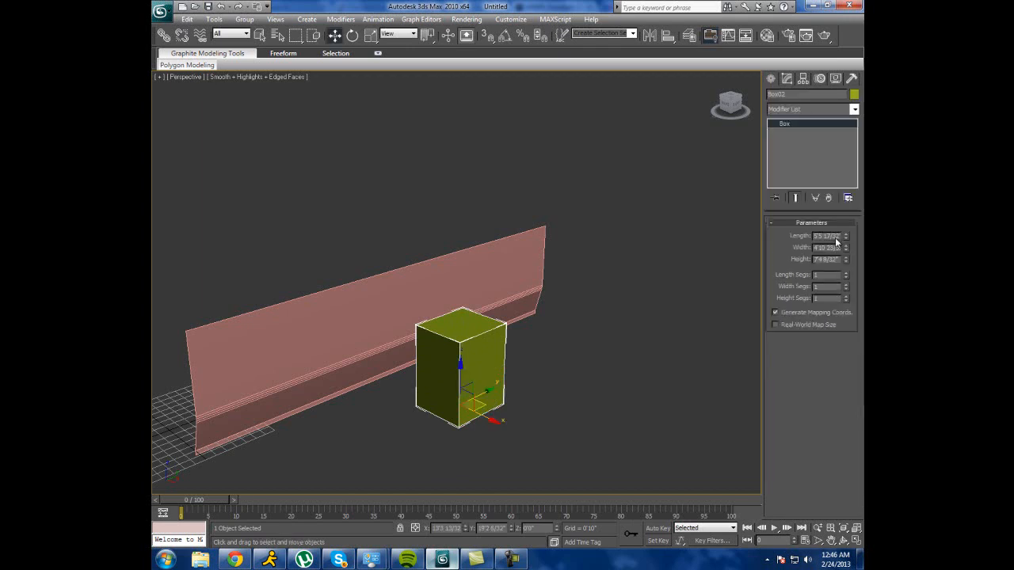
{"action": "left_click", "coordinate": [234, 559]}
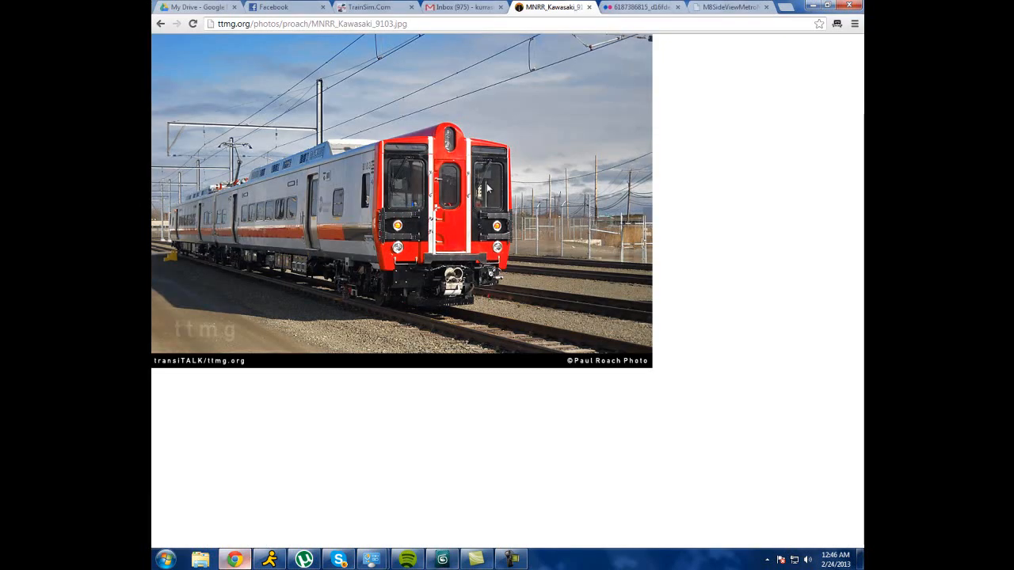
{"action": "left_click", "coordinate": [634, 7]}
{"action": "left_click", "coordinate": [742, 6]}
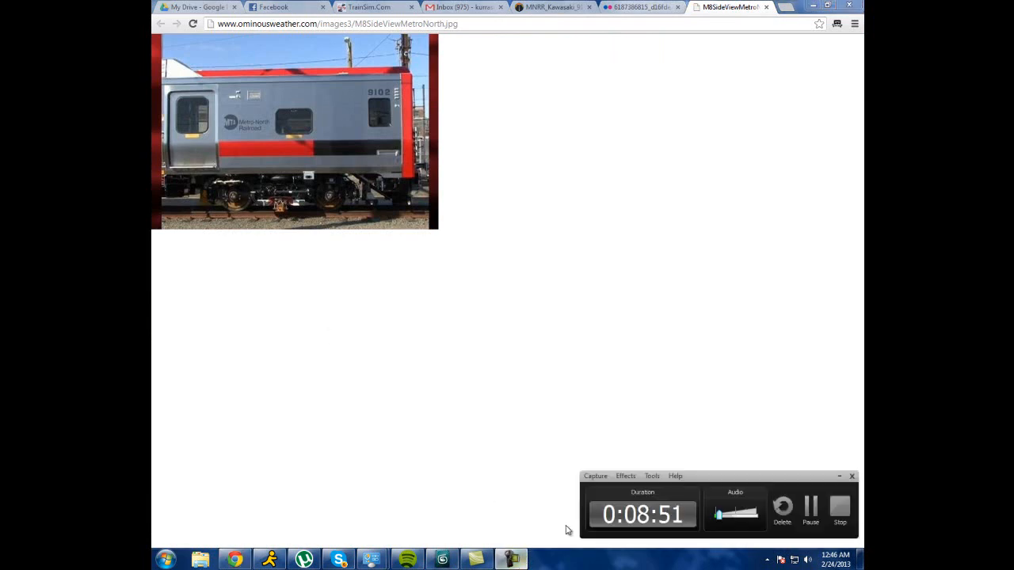
{"action": "left_click", "coordinate": [441, 560]}
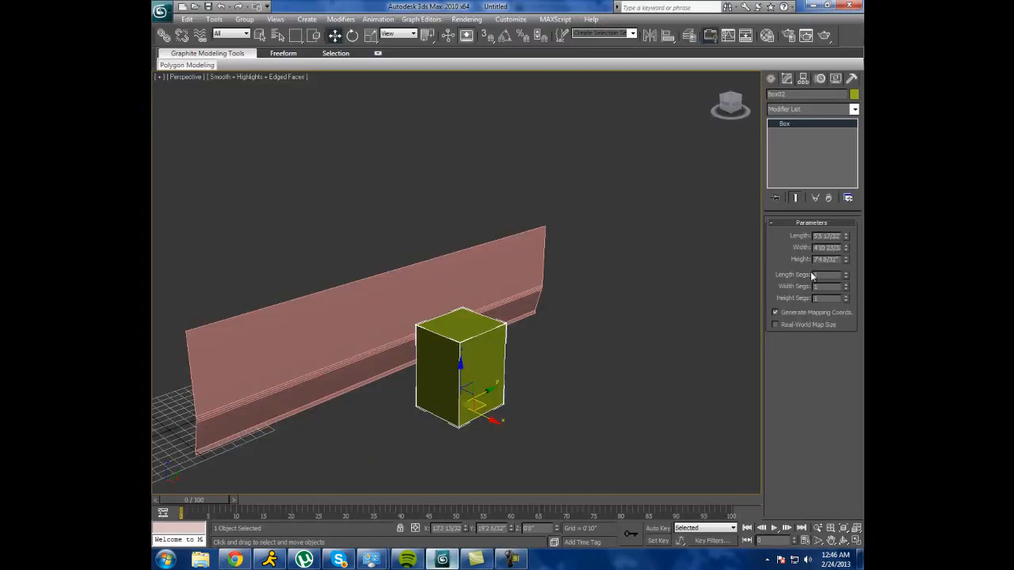
{"action": "type", "text": "6"}
{"action": "key", "text": "Return"}
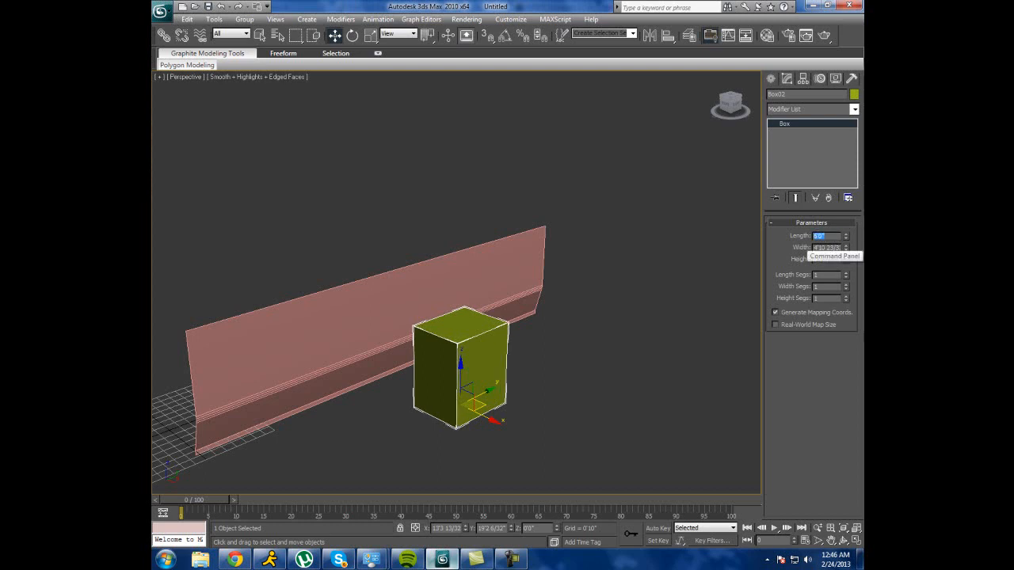
{"action": "type", "text": "5"}
{"action": "key", "text": "Return"}
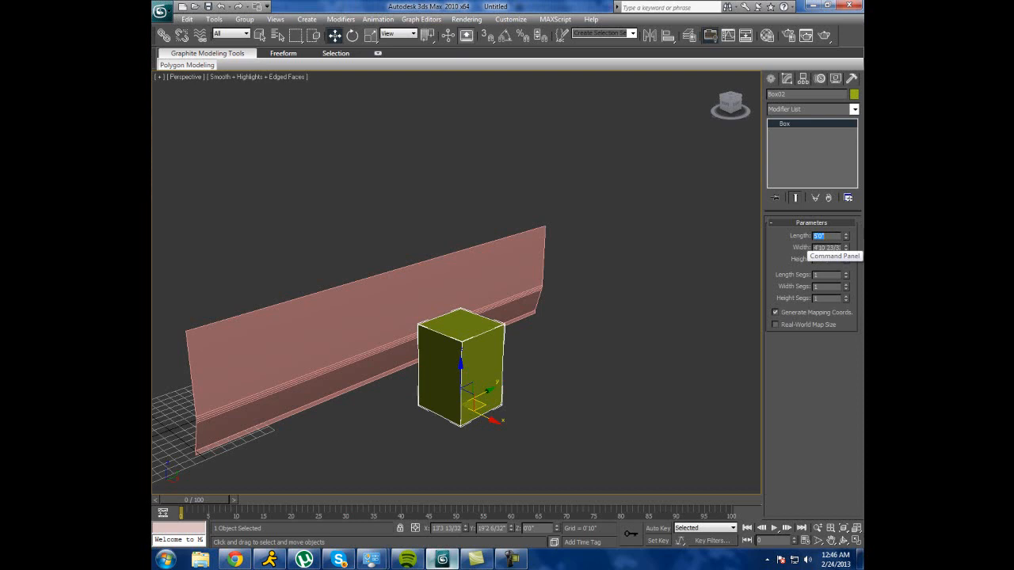
{"action": "type", "text": "5.5"}
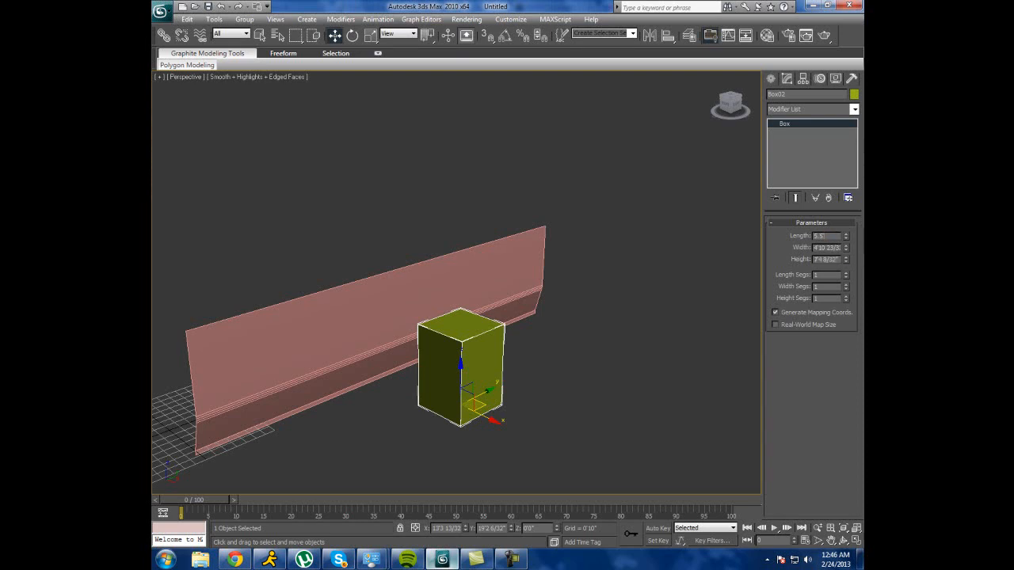
{"action": "key", "text": "Return"}
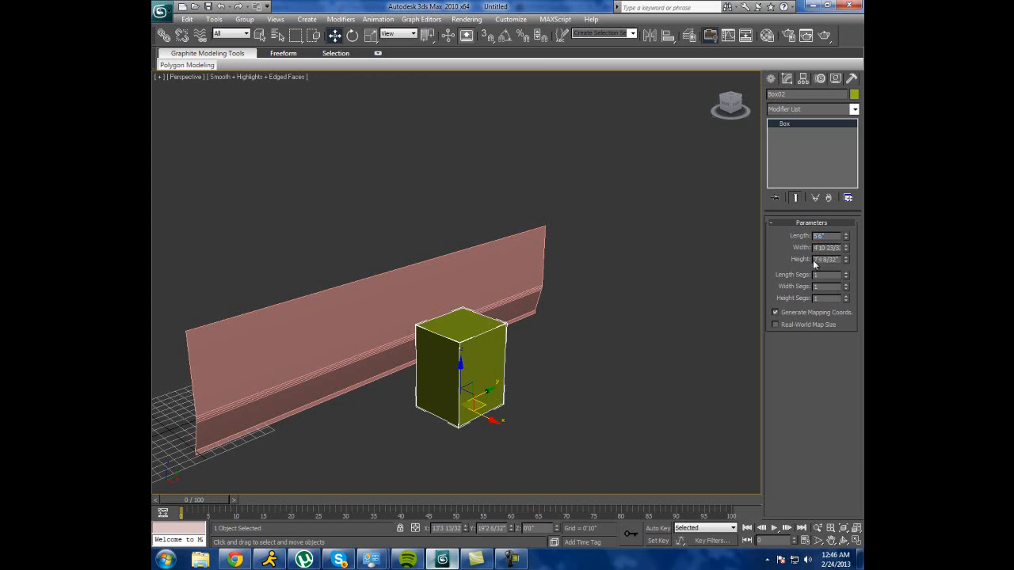
Check the door in the side-view photo in Chrome and set the box's height to 7'6".
{"action": "left_click", "coordinate": [237, 560]}
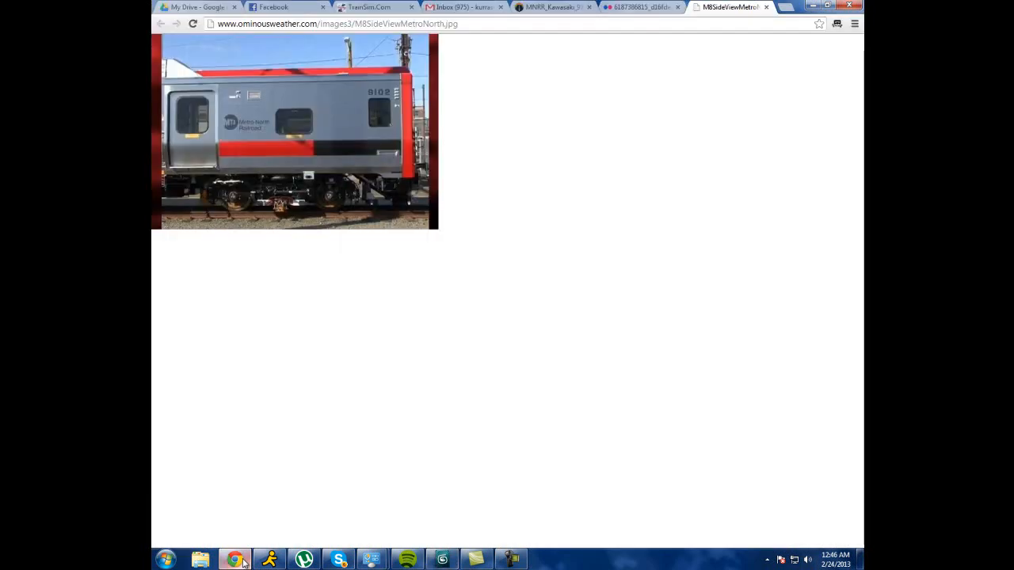
{"action": "left_click", "coordinate": [241, 561]}
{"action": "left_click", "coordinate": [236, 563]}
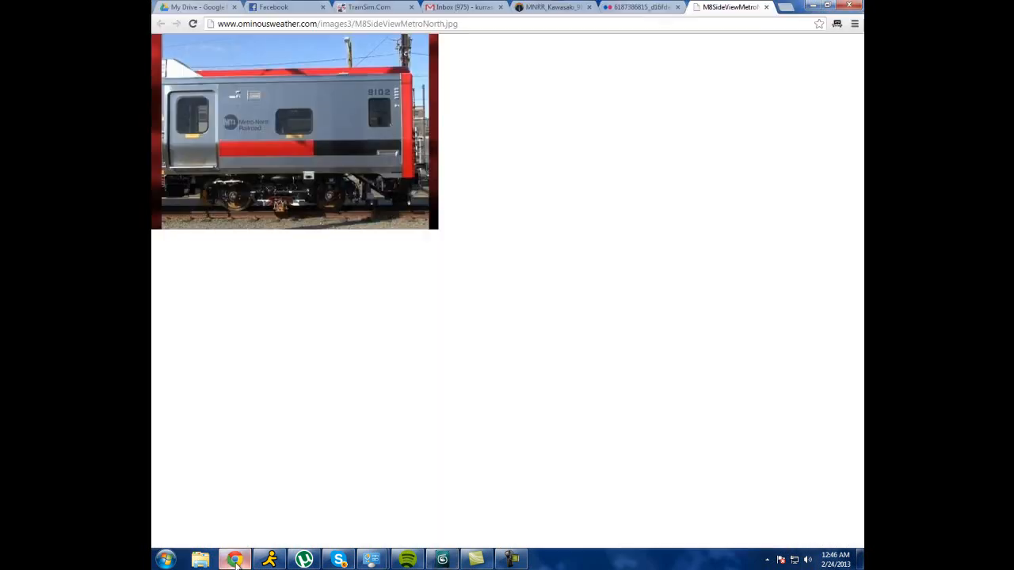
{"action": "left_click", "coordinate": [236, 561]}
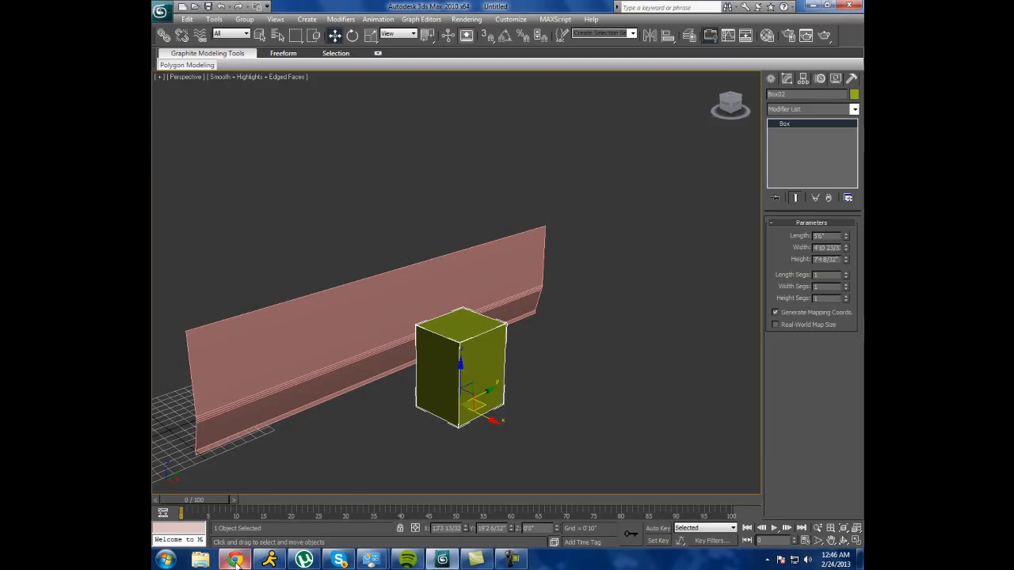
{"action": "left_click", "coordinate": [816, 259]}
{"action": "type", "text": "7"}
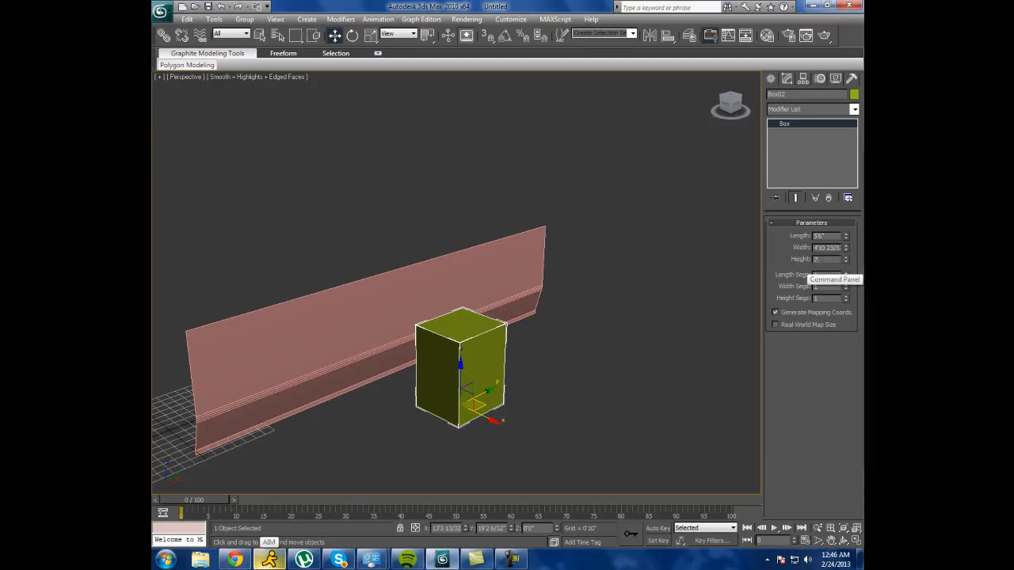
{"action": "type", "text": ".5"}
{"action": "key", "text": "Return"}
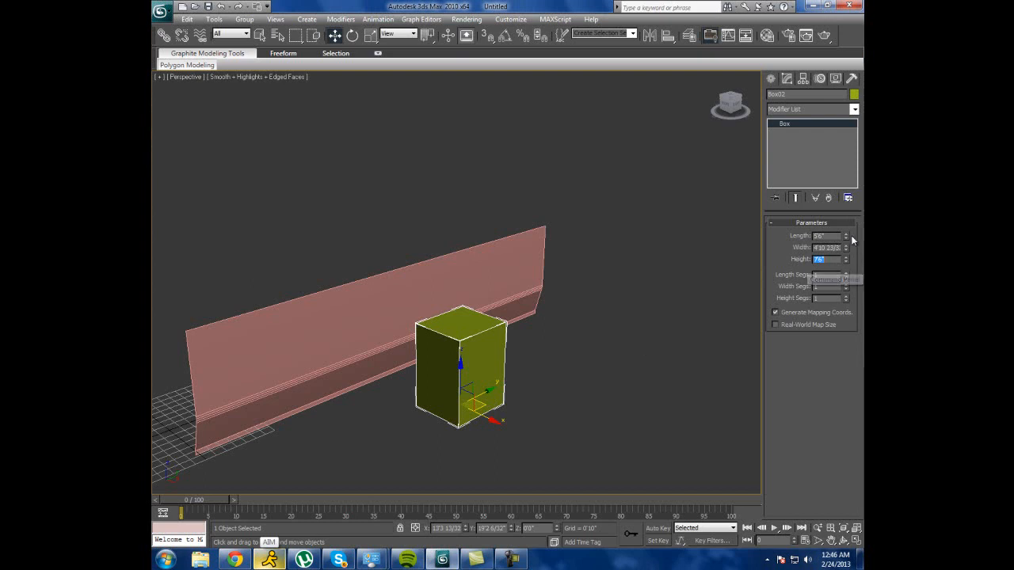
Try box widths from 6' down to 2', and set the width to 6'0".
{"action": "left_click", "coordinate": [815, 248]}
{"action": "type", "text": "6"}
{"action": "key", "text": "Return"}
{"action": "type", "text": "5"}
{"action": "key", "text": "Return"}
{"action": "type", "text": "4"}
{"action": "key", "text": "Return"}
{"action": "type", "text": "3"}
{"action": "key", "text": "Return"}
{"action": "type", "text": "2"}
{"action": "key", "text": "Return"}
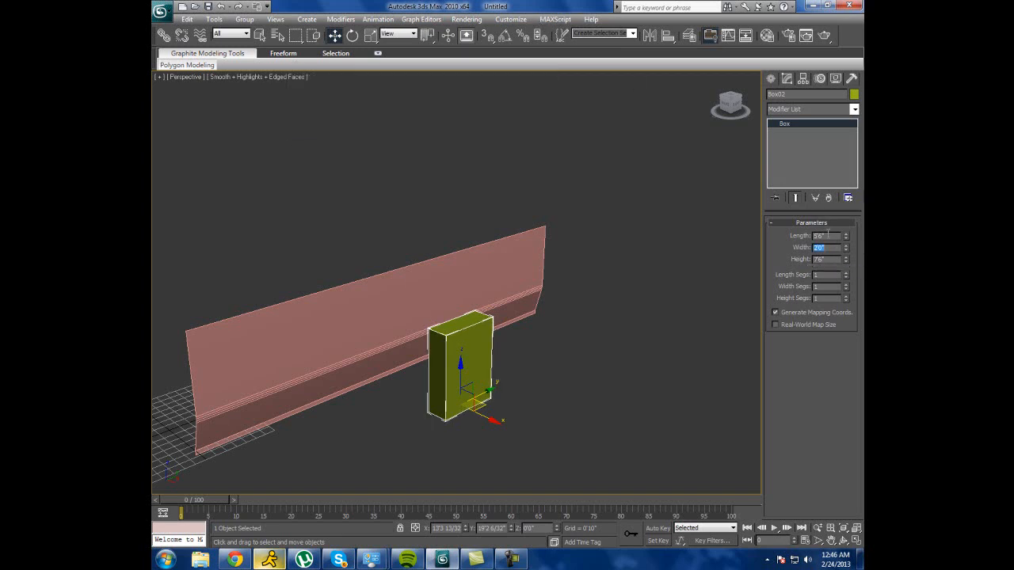
{"action": "type", "text": "6"}
{"action": "key", "text": "Return"}
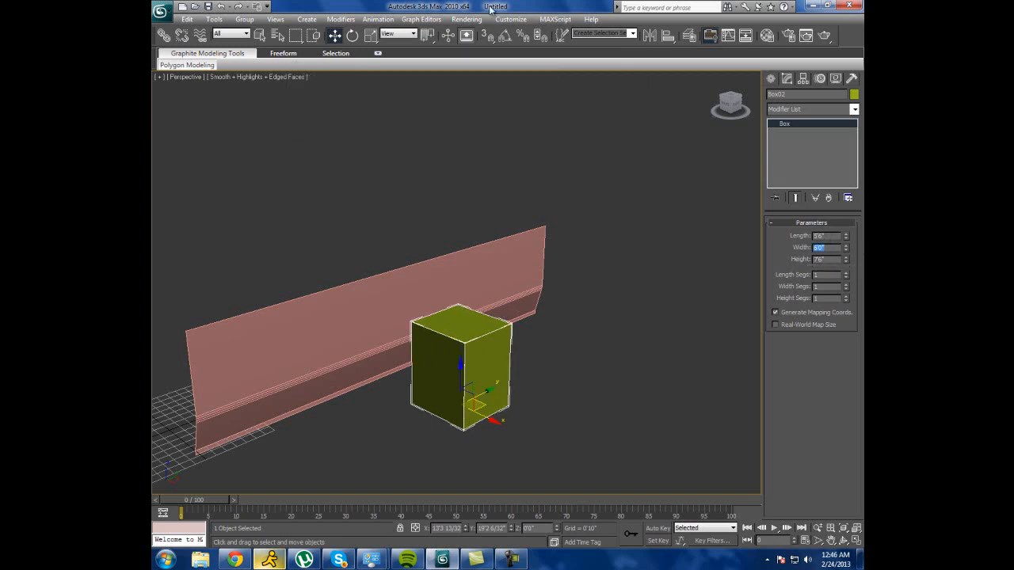
Move the box along X into the side wall and slightly along Y so that it cuts through near the wall's middle.
{"action": "left_click_drag", "start_coordinate": [486, 416], "coordinate": [426, 389]}
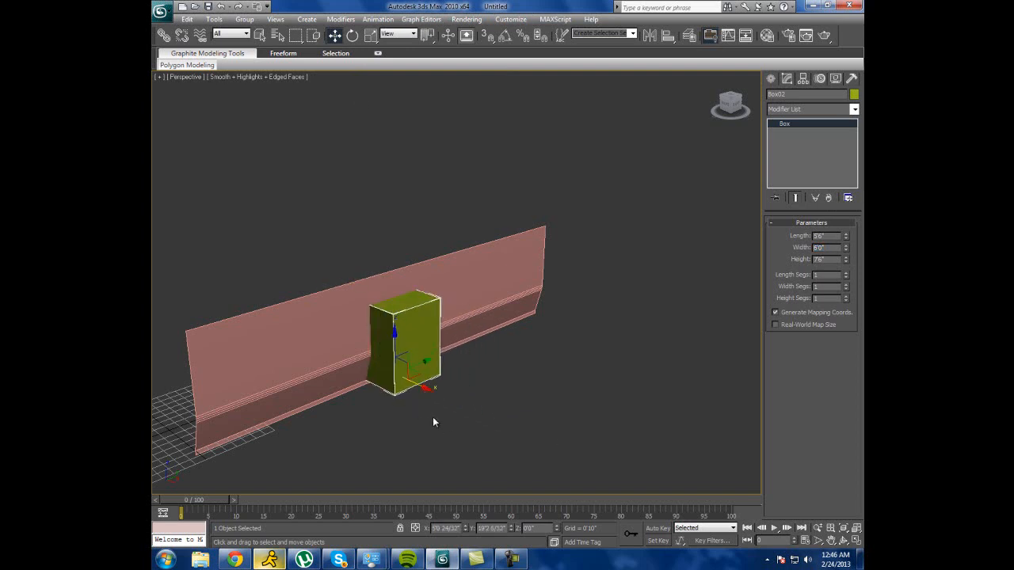
{"action": "left_click_drag", "start_coordinate": [426, 364], "coordinate": [437, 357]}
{"action": "left_click", "coordinate": [514, 387]}
{"action": "left_click", "coordinate": [430, 328]}
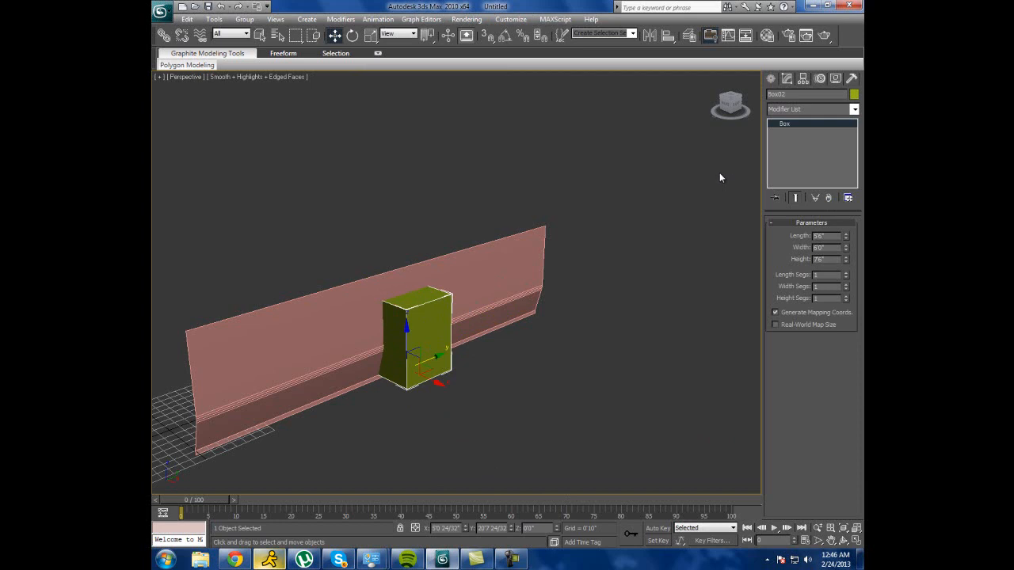
Convert the door-sized box to an Editable Poly.
{"action": "left_click", "coordinate": [772, 79]}
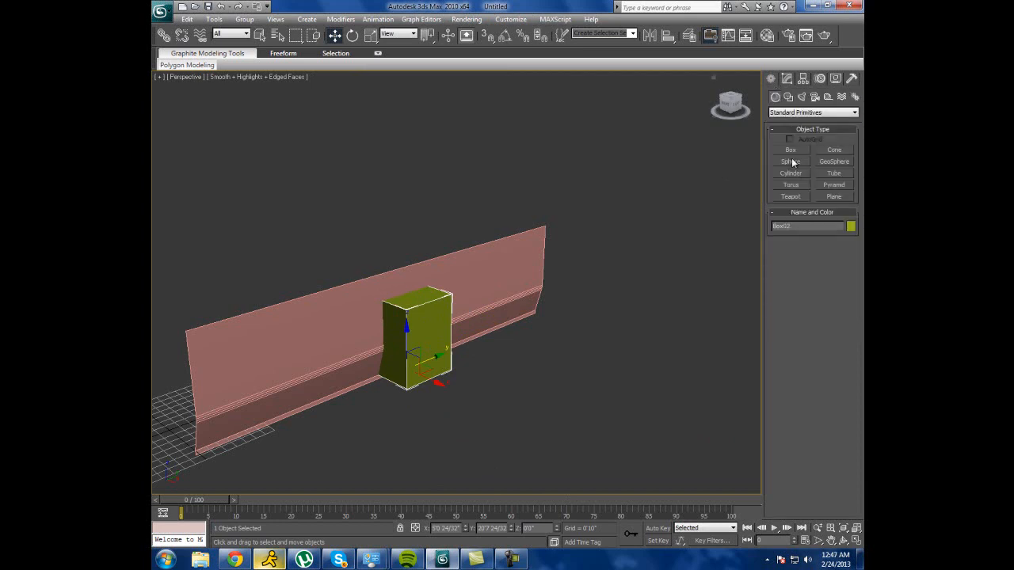
{"action": "left_click", "coordinate": [787, 80]}
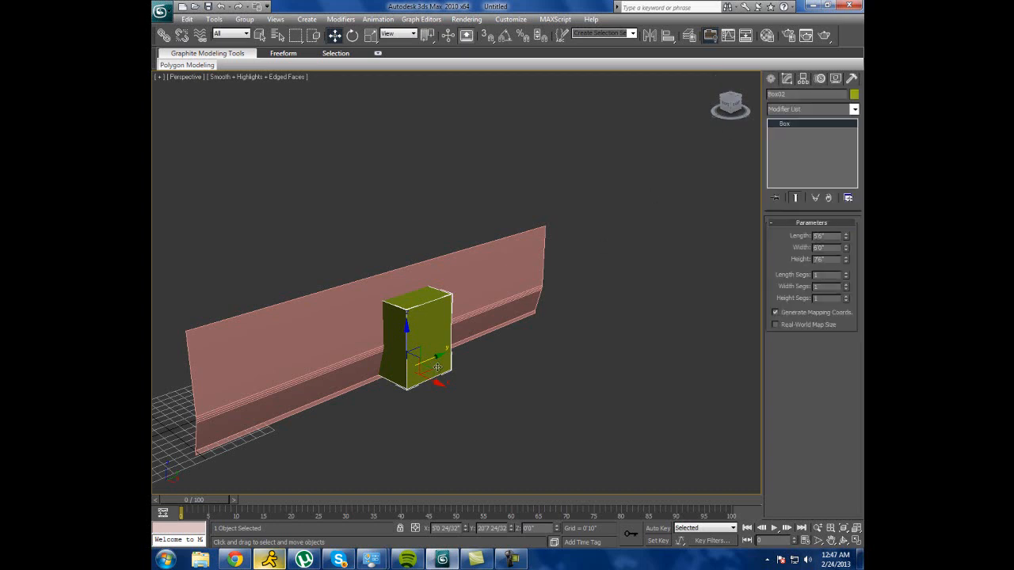
{"action": "right_click", "coordinate": [417, 336]}
{"action": "mouse_move", "coordinate": [485, 438]}
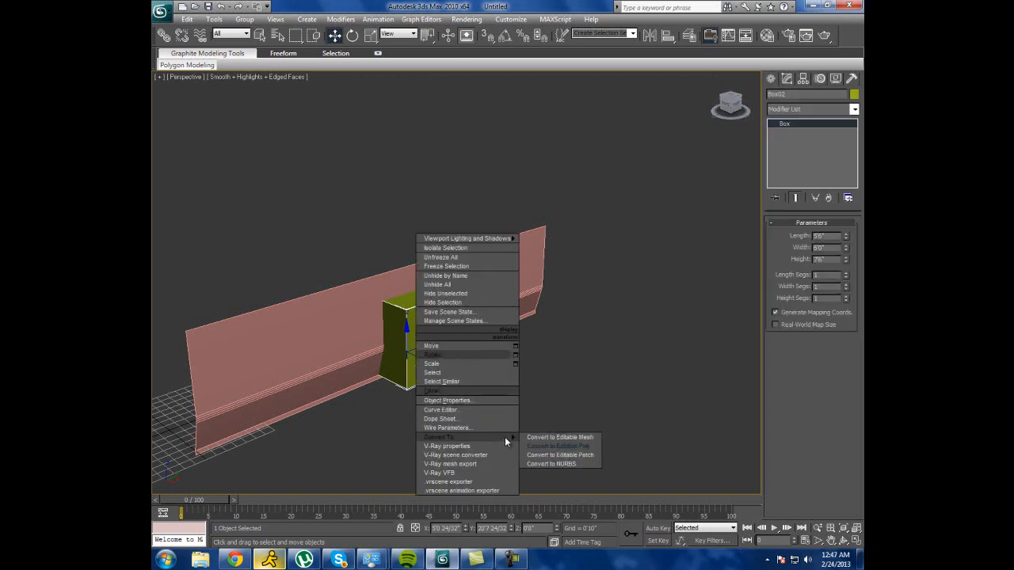
{"action": "left_click", "coordinate": [563, 442]}
Select the four box edges running through the wall's thickness, checking the door corners in the side-view photo in Chrome.
{"action": "left_click", "coordinate": [774, 124]}
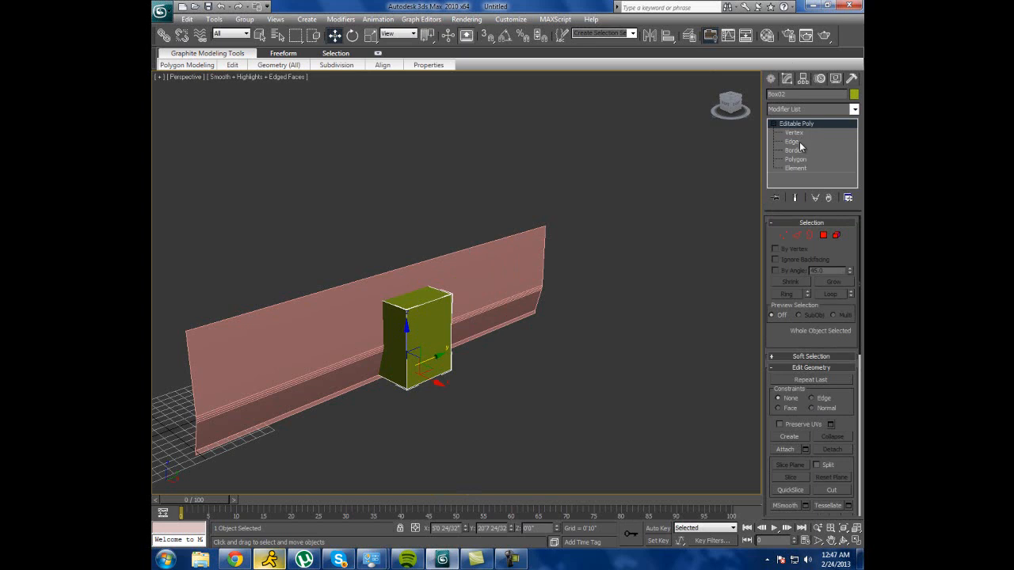
{"action": "left_click", "coordinate": [798, 142]}
{"action": "left_click", "coordinate": [393, 305]}
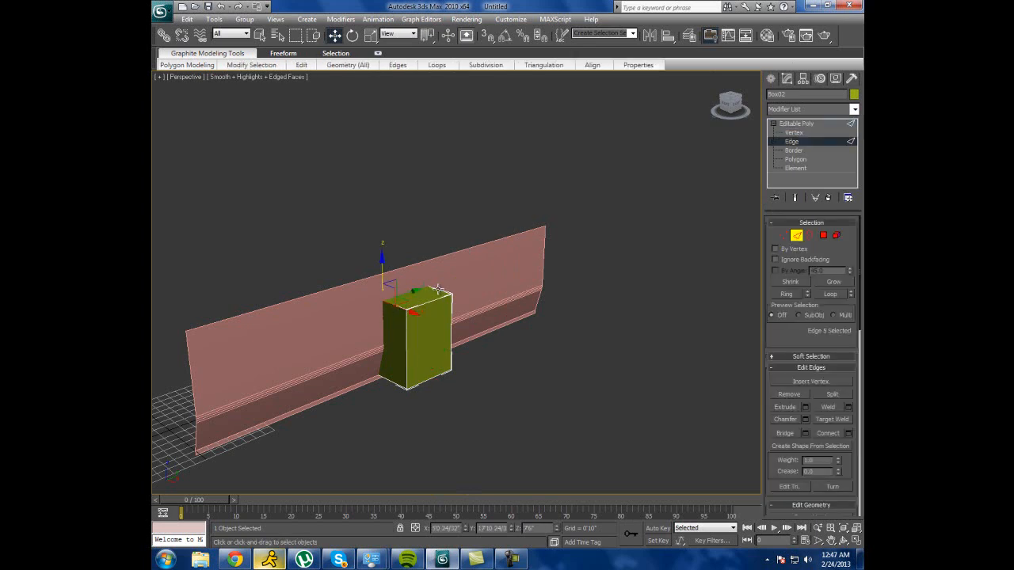
{"action": "left_click", "coordinate": [398, 385], "text": "ctrl"}
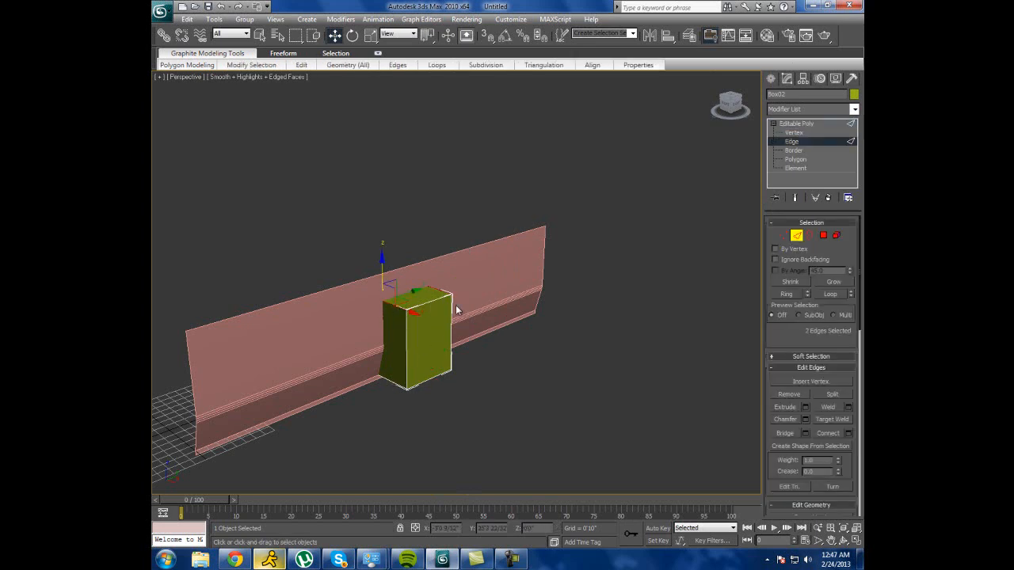
{"action": "left_click", "coordinate": [232, 556]}
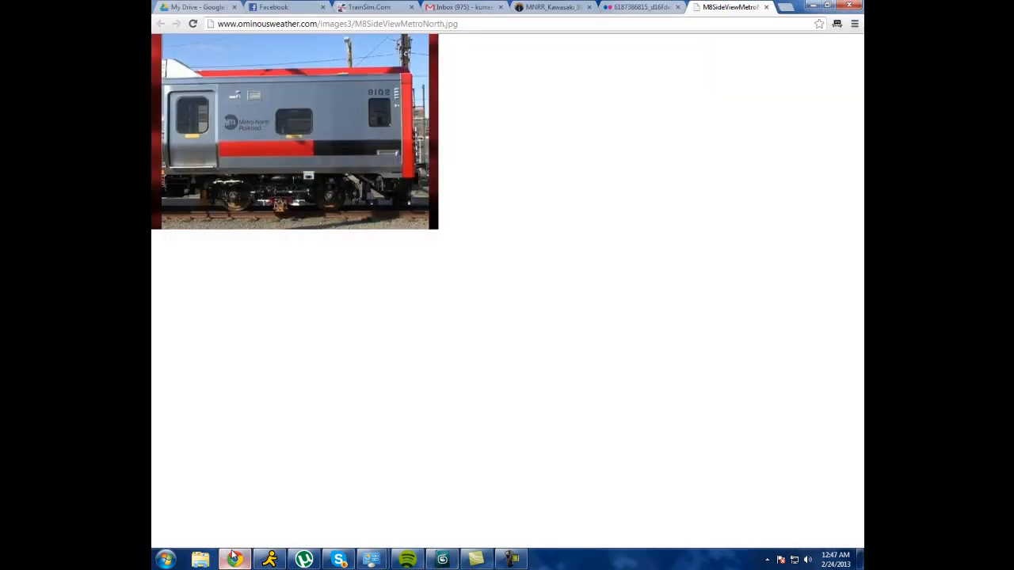
{"action": "left_click", "coordinate": [233, 556]}
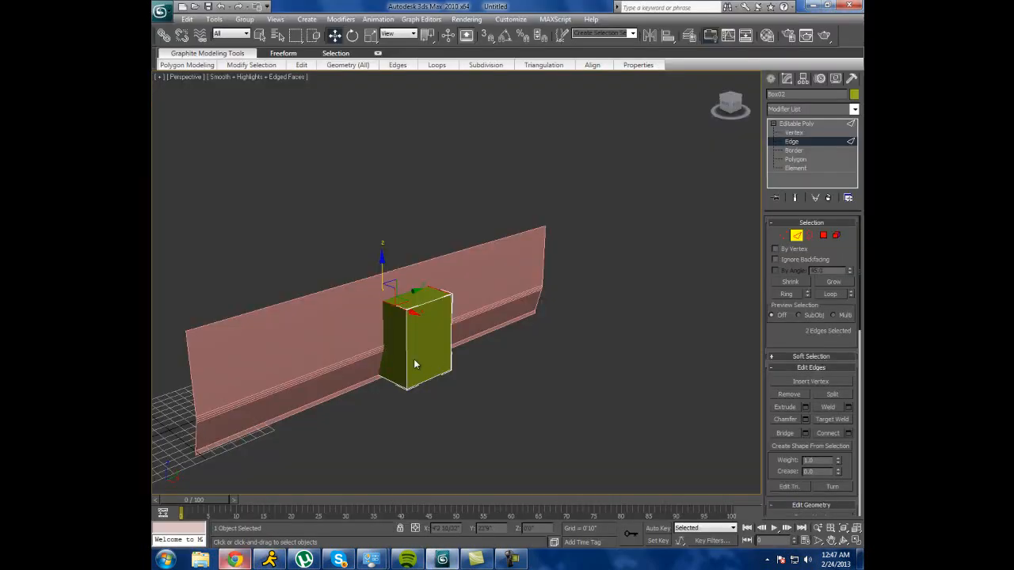
{"action": "left_click", "coordinate": [390, 383], "text": "ctrl"}
{"action": "left_click", "coordinate": [447, 369], "text": "ctrl"}
Check the door corners in the Chrome photo and try chamfering the four selected edges by 0'5" with 4 segments.
{"action": "left_click", "coordinate": [804, 419]}
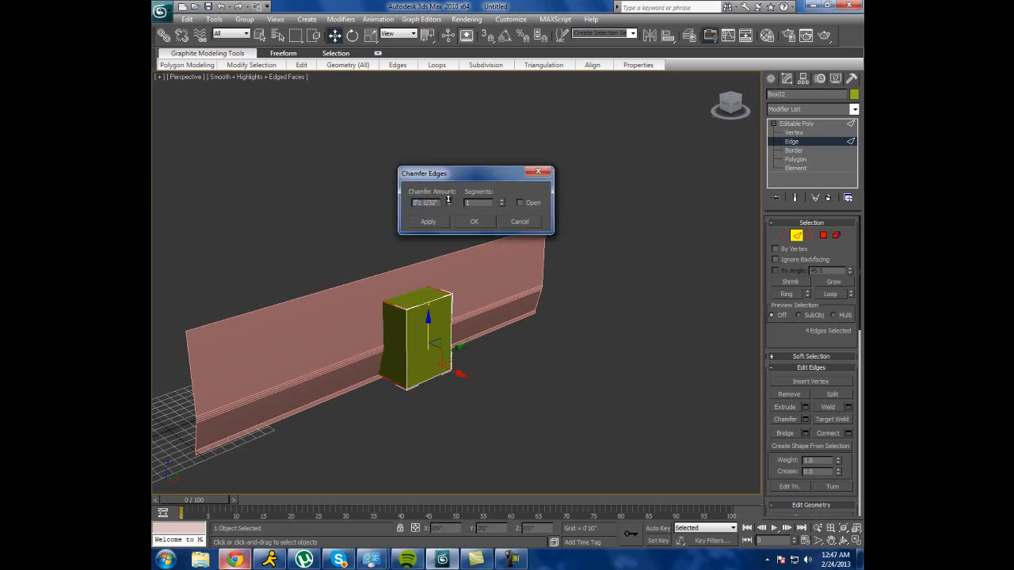
{"action": "left_click", "coordinate": [237, 559]}
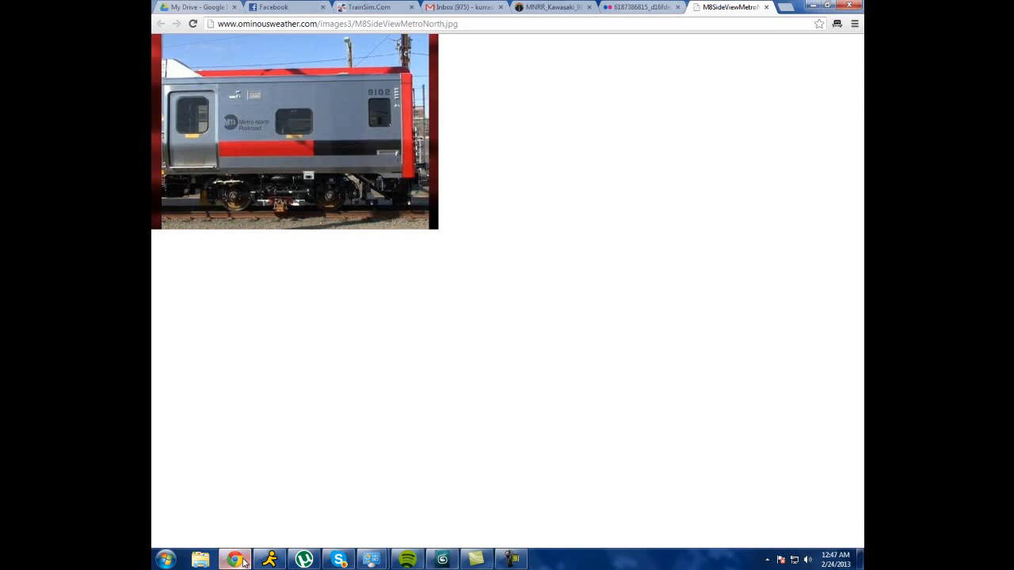
{"action": "left_click", "coordinate": [235, 559]}
{"action": "double_click", "coordinate": [424, 202]}
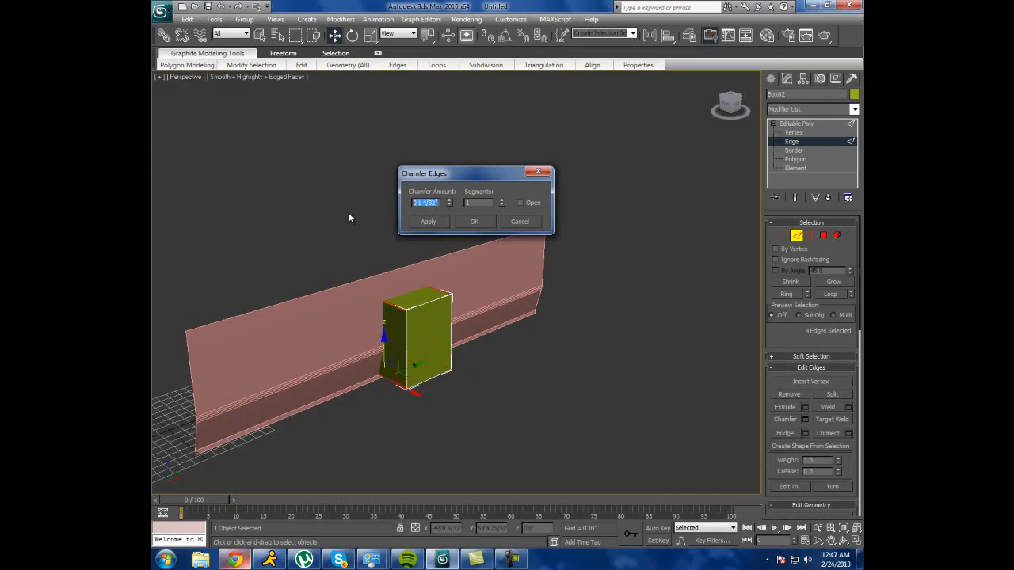
{"action": "type", "text": "5"}
{"action": "left_click", "coordinate": [473, 202]}
{"action": "left_click", "coordinate": [474, 223]}
{"action": "left_click", "coordinate": [500, 388]}
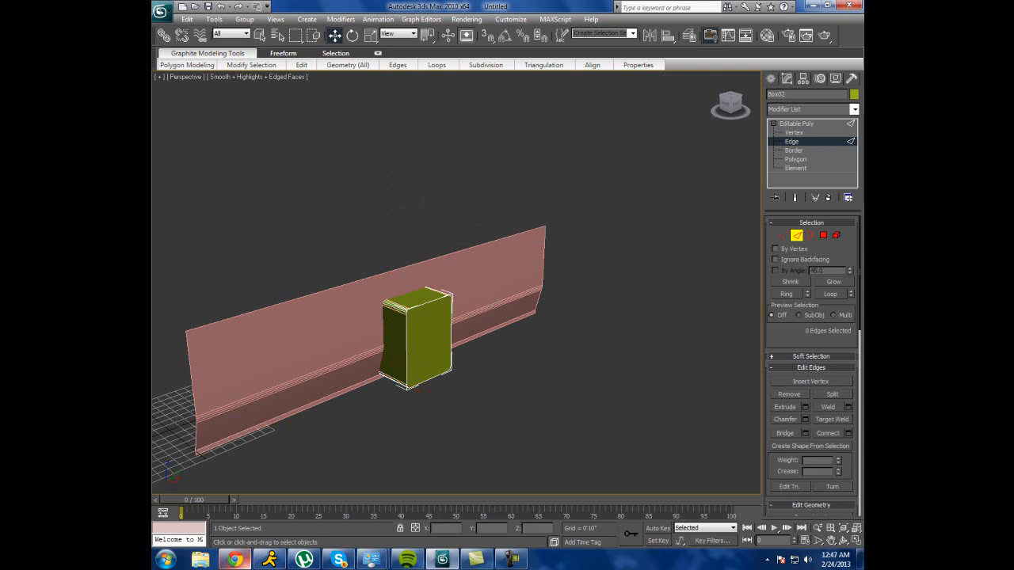
Chamfer the box's four edges running through the wall by 0'6" with 4 segments.
{"action": "left_click", "coordinate": [842, 540]}
{"action": "left_click_drag", "start_coordinate": [436, 333], "coordinate": [443, 298]}
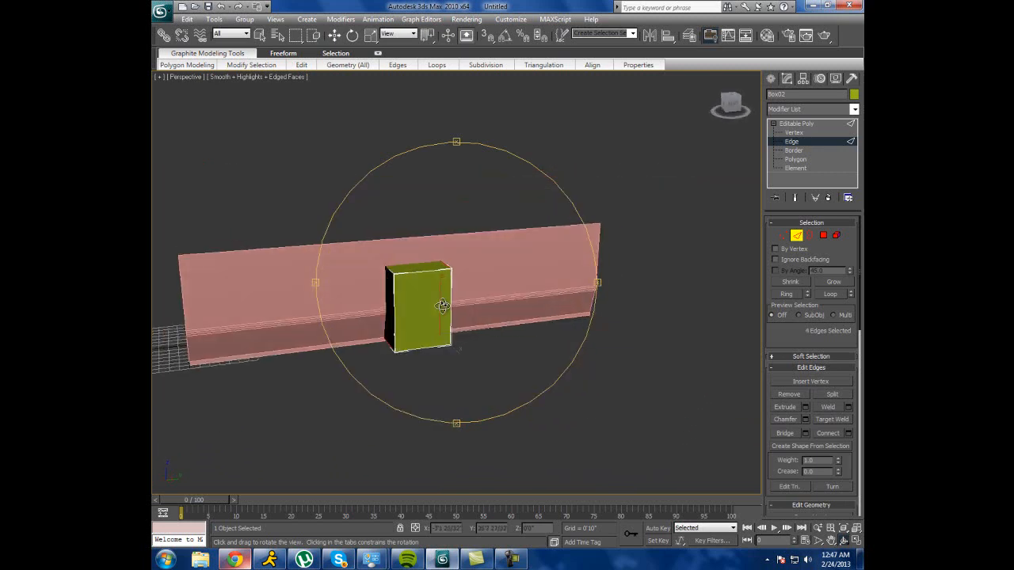
{"action": "left_click", "coordinate": [805, 420]}
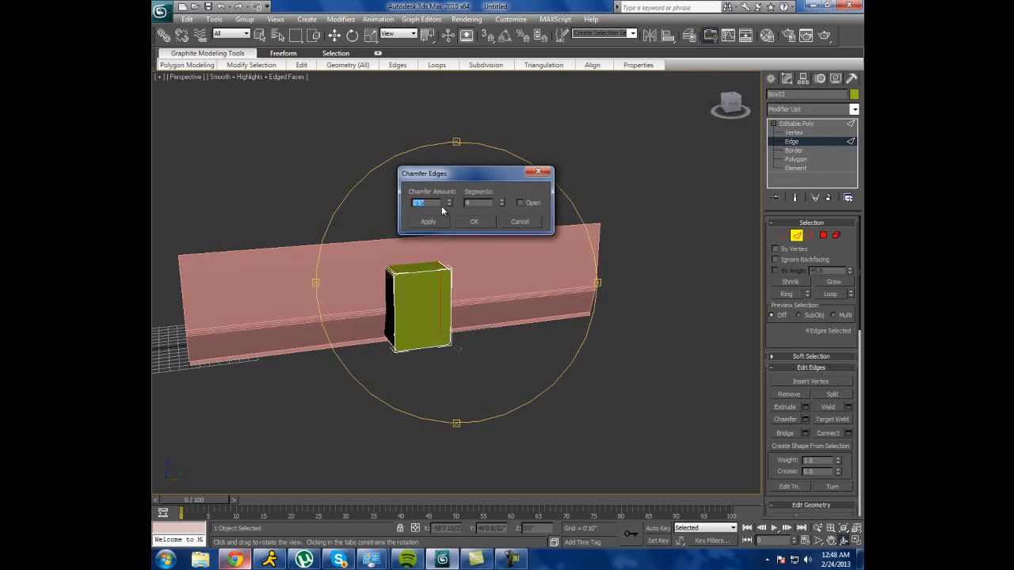
{"action": "left_click", "coordinate": [468, 202]}
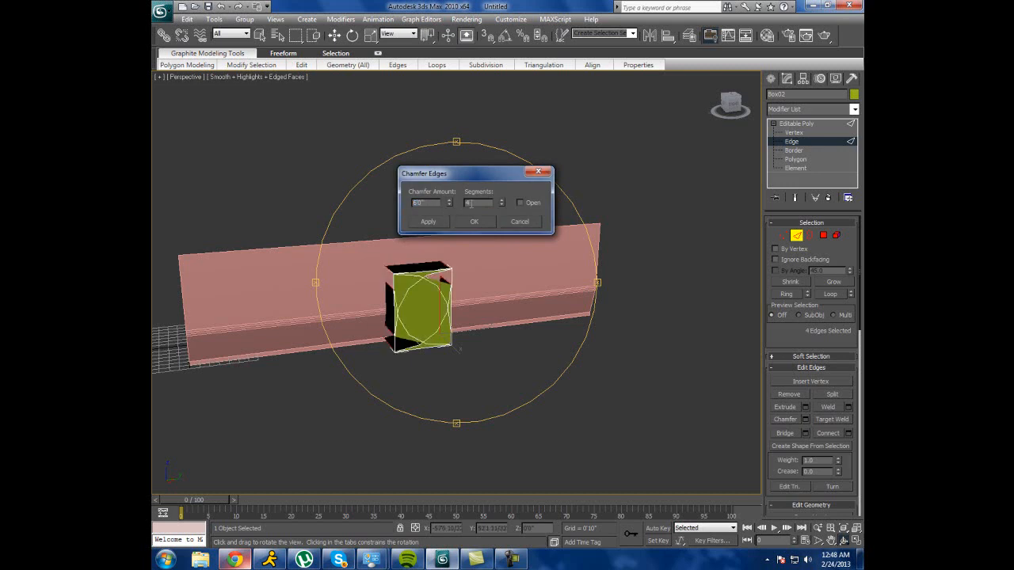
{"action": "type", "text": "6"}
{"action": "left_click", "coordinate": [468, 202]}
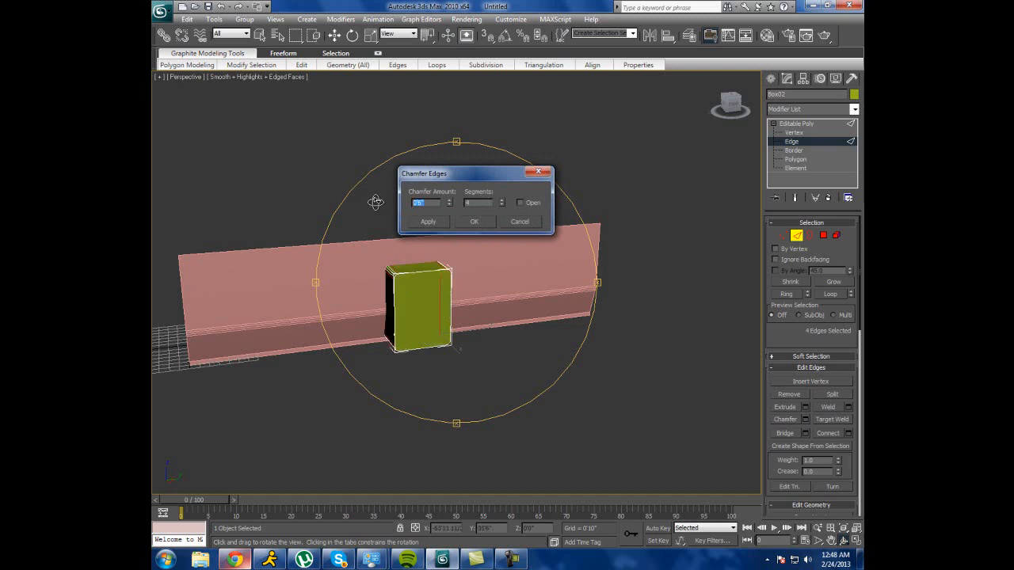
{"action": "key", "text": "Tab"}
{"action": "left_click", "coordinate": [473, 222]}
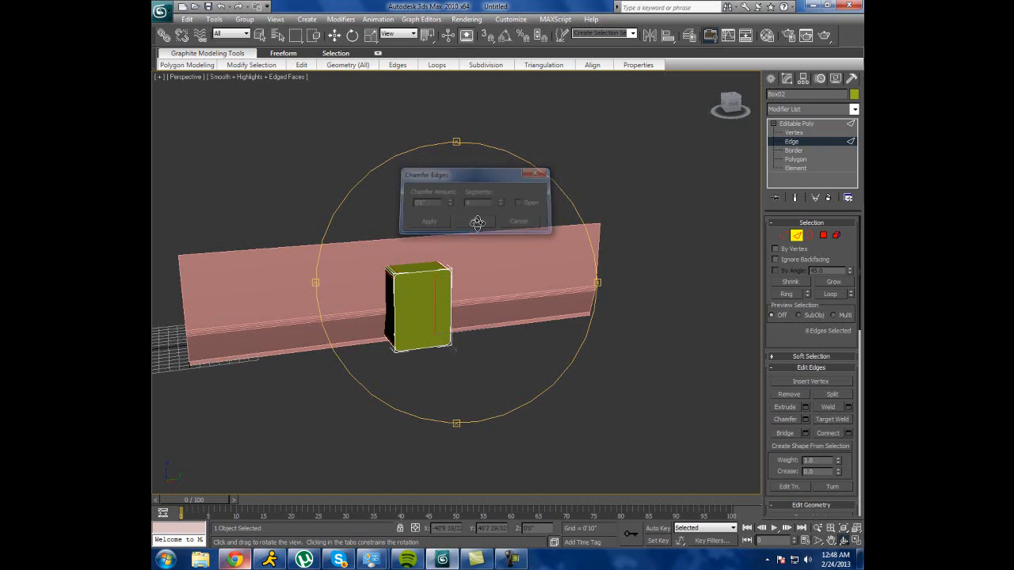
Check the door height in the Chrome photo and move the box's top vertices slightly up along Z.
{"action": "left_click", "coordinate": [793, 133]}
{"action": "left_click", "coordinate": [844, 541]}
{"action": "left_click_drag", "start_coordinate": [526, 333], "coordinate": [479, 305]}
{"action": "left_click", "coordinate": [235, 560]}
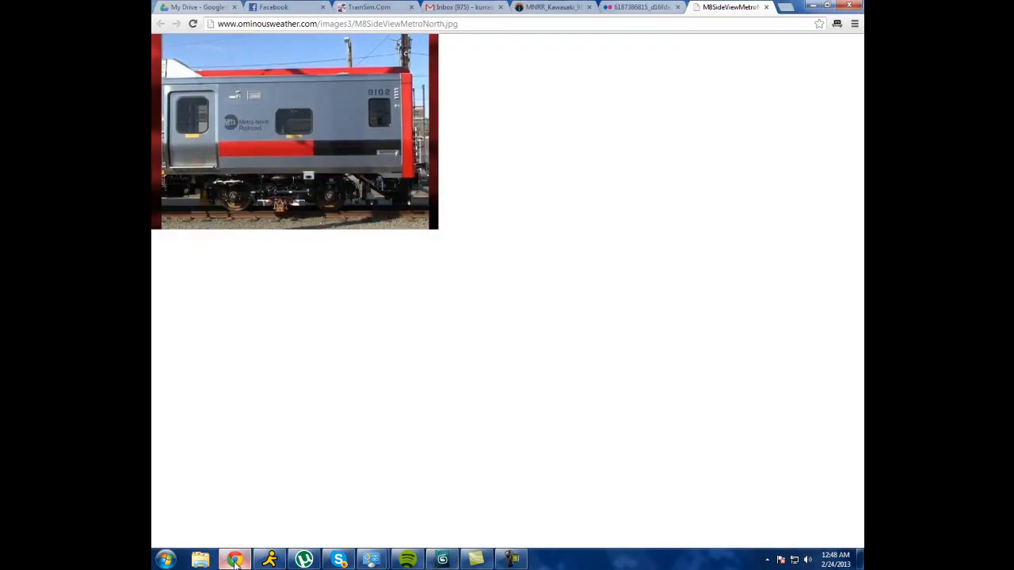
{"action": "left_click", "coordinate": [235, 560]}
{"action": "right_click", "coordinate": [365, 163]}
{"action": "left_click_drag", "start_coordinate": [366, 257], "coordinate": [467, 284]}
{"action": "left_click_drag", "start_coordinate": [417, 229], "coordinate": [416, 220]}
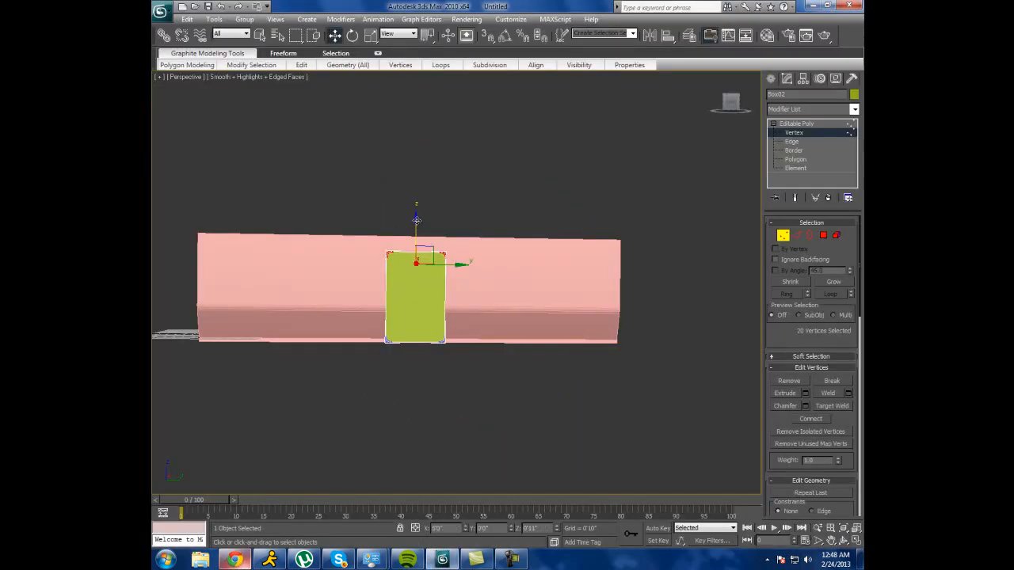
Compare the box's proportions with the door in the Chrome side-view photo, and leave vertex editing with nothing selected.
{"action": "left_click", "coordinate": [237, 561]}
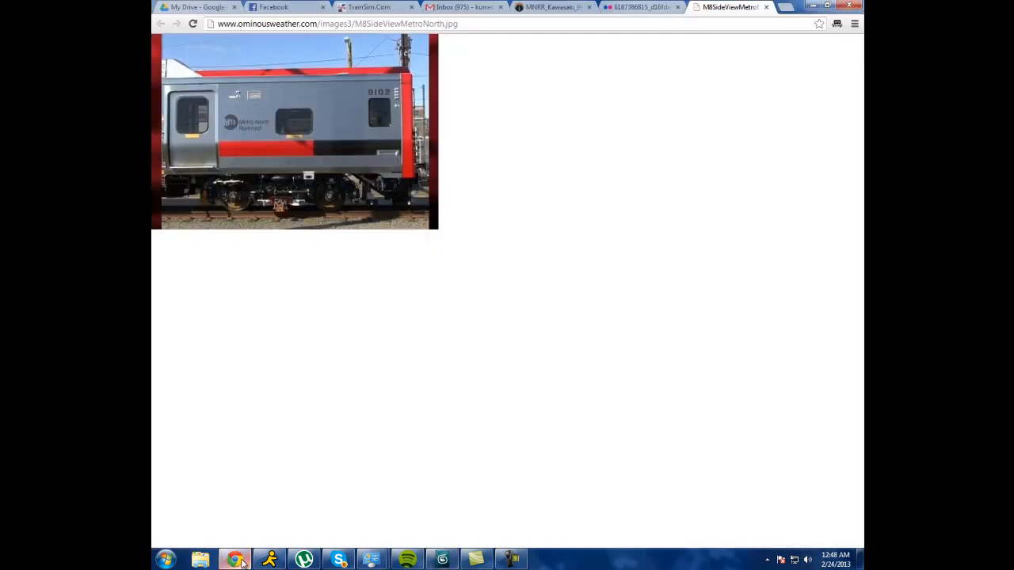
{"action": "left_click", "coordinate": [236, 560]}
{"action": "left_click", "coordinate": [236, 560]}
{"action": "left_click", "coordinate": [237, 559]}
{"action": "left_click", "coordinate": [237, 560]}
{"action": "left_click", "coordinate": [237, 560]}
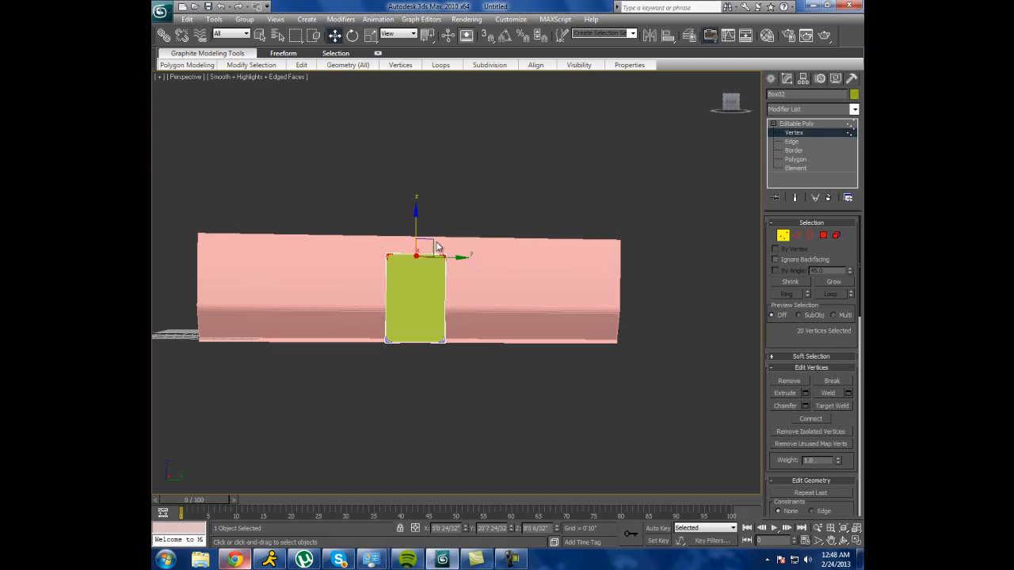
{"action": "left_click", "coordinate": [470, 224]}
{"action": "left_click", "coordinate": [815, 123]}
{"action": "left_click", "coordinate": [545, 145]}
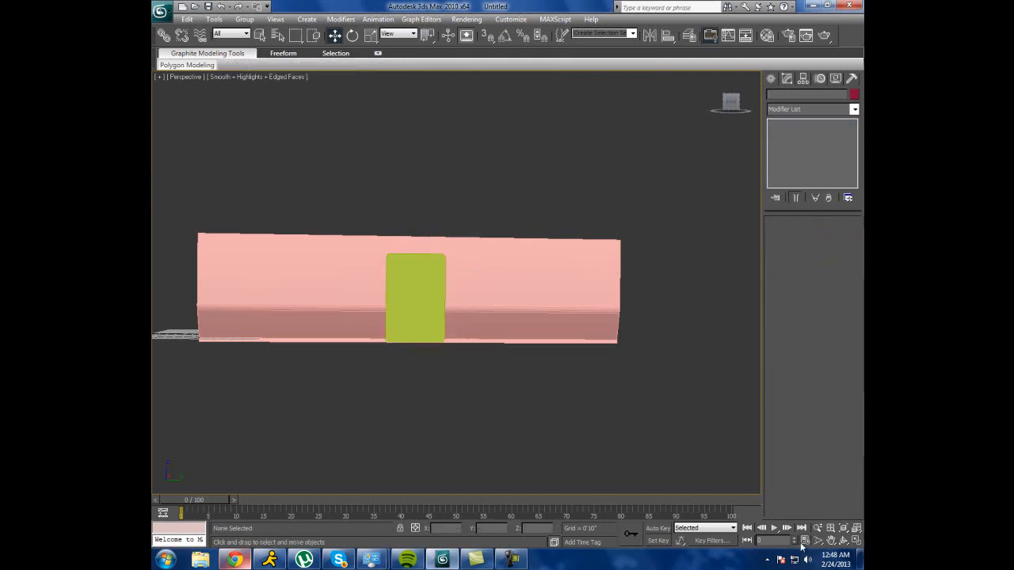
Try a Y position of 0 for the door box, and set its Y position to 20.5.
{"action": "left_click", "coordinate": [844, 541]}
{"action": "left_click_drag", "start_coordinate": [468, 282], "coordinate": [509, 296]}
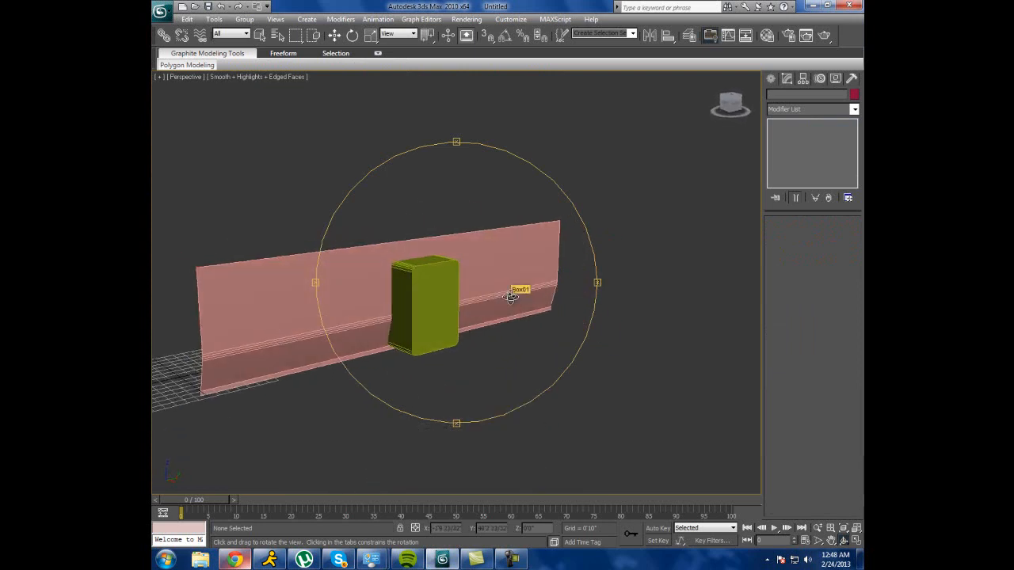
{"action": "left_click_drag", "start_coordinate": [461, 296], "coordinate": [449, 322]}
{"action": "left_click", "coordinate": [333, 35]}
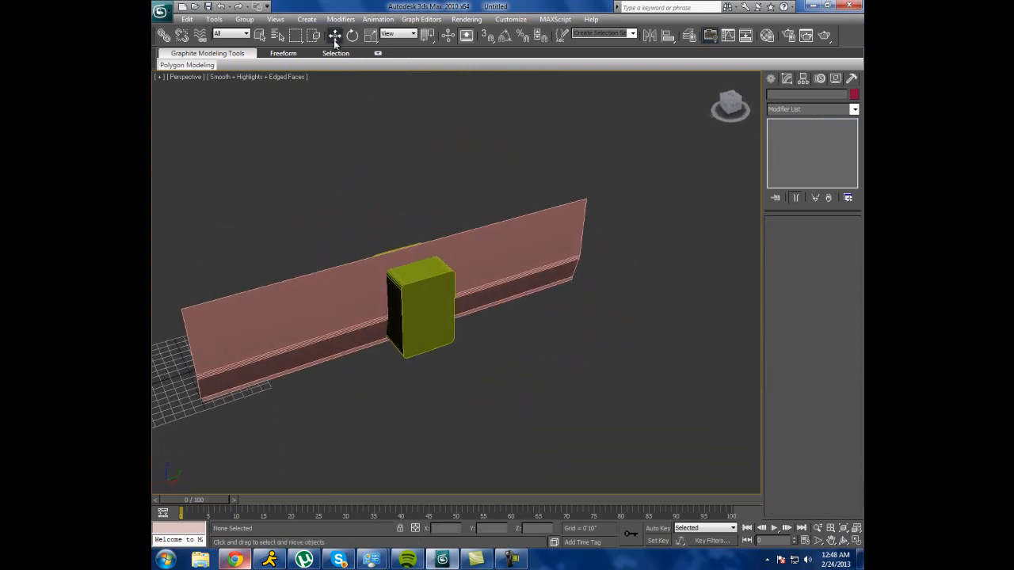
{"action": "left_click", "coordinate": [425, 315]}
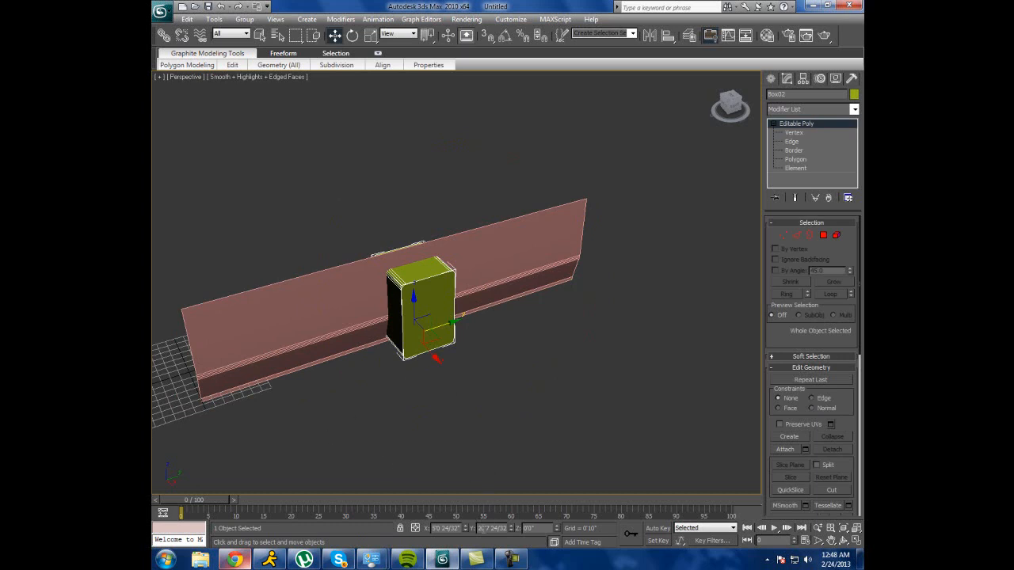
{"action": "left_click_drag", "start_coordinate": [478, 529], "coordinate": [544, 528]}
{"action": "type", "text": "0"}
{"action": "key", "text": "Return"}
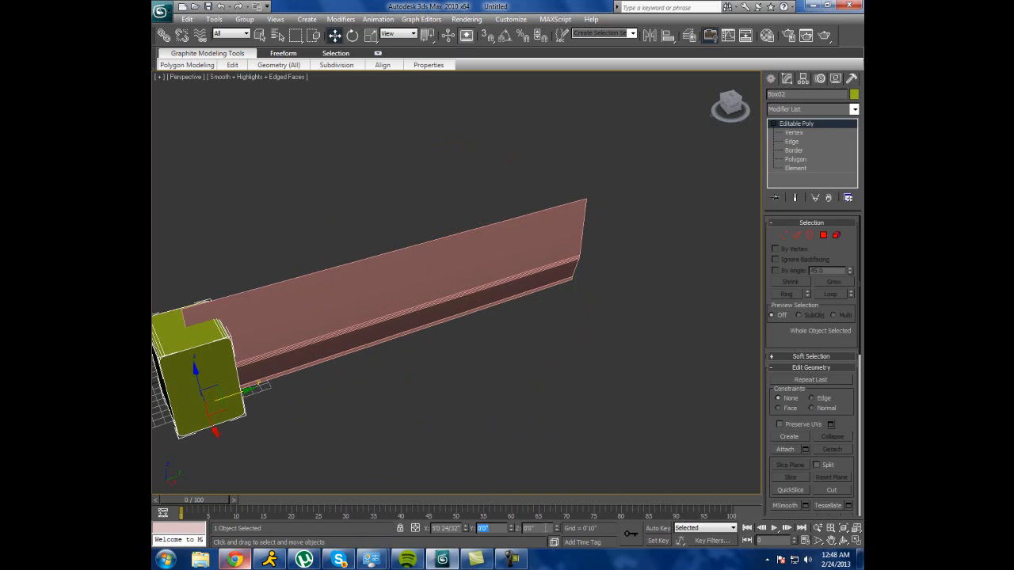
{"action": "type", "text": "20.5"}
{"action": "key", "text": "Return"}
{"action": "left_click", "coordinate": [617, 385]}
Select the side wall and switch the geometry creation category to Compound Objects.
{"action": "left_click", "coordinate": [843, 540]}
{"action": "left_click_drag", "start_coordinate": [530, 293], "coordinate": [493, 274]}
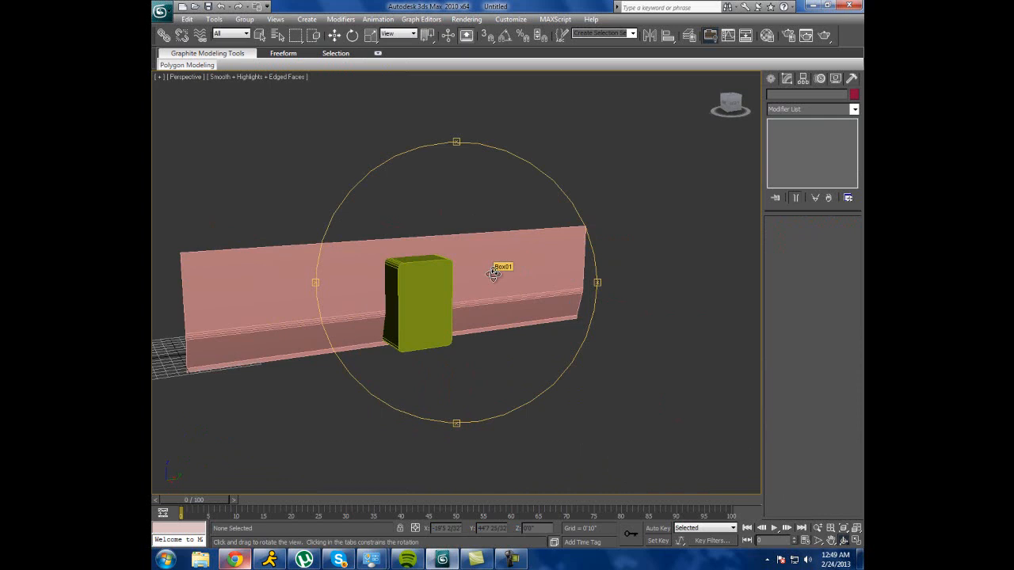
{"action": "left_click_drag", "start_coordinate": [475, 280], "coordinate": [448, 301]}
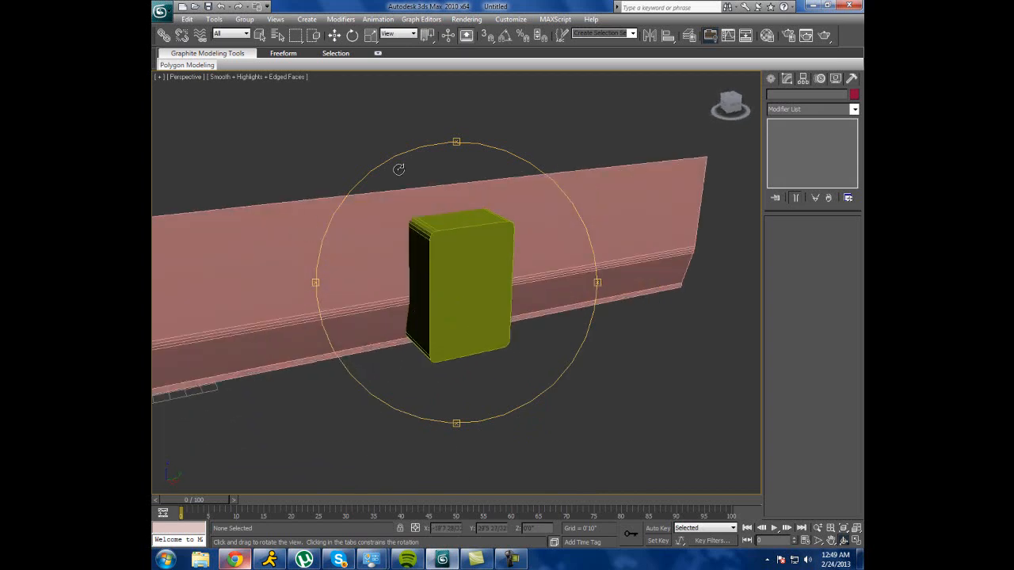
{"action": "left_click", "coordinate": [333, 35]}
{"action": "left_click", "coordinate": [431, 230]}
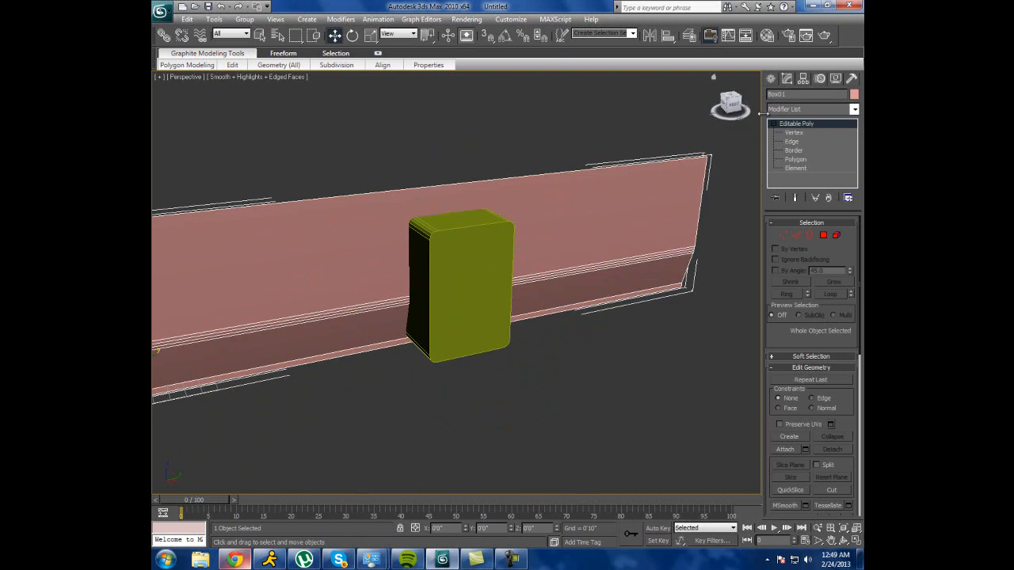
{"action": "left_click", "coordinate": [460, 159]}
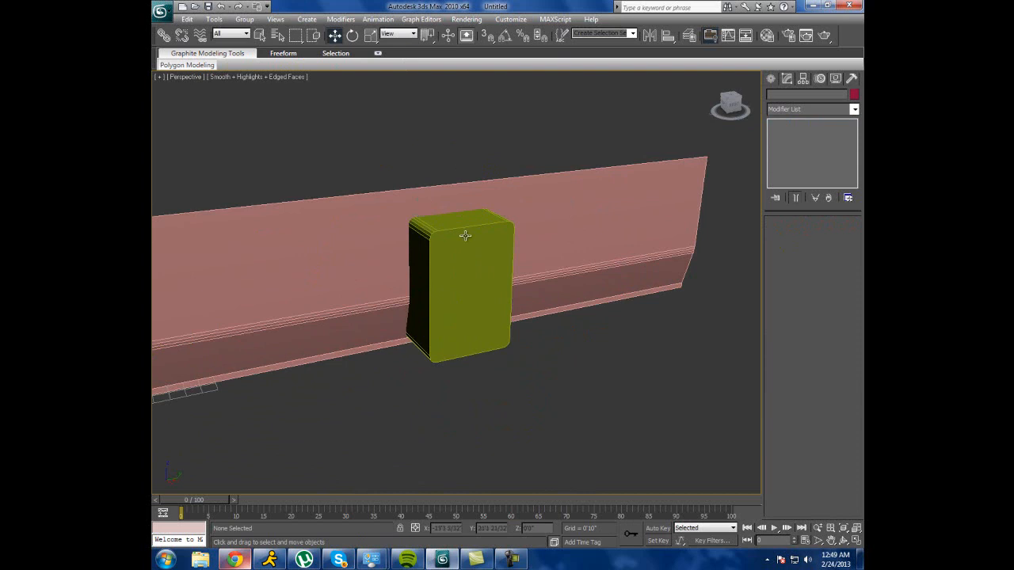
{"action": "left_click", "coordinate": [541, 198]}
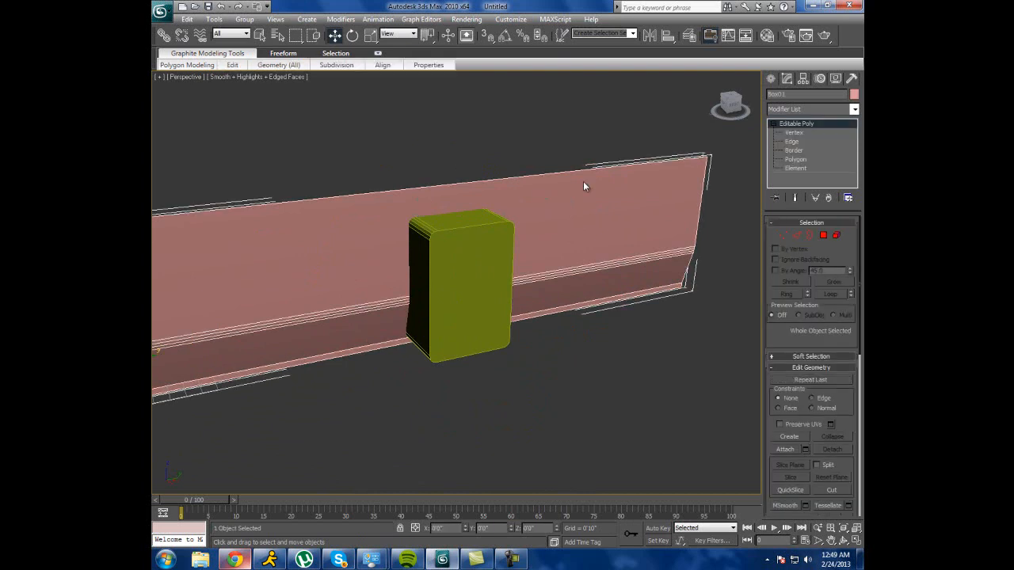
{"action": "left_click", "coordinate": [772, 79]}
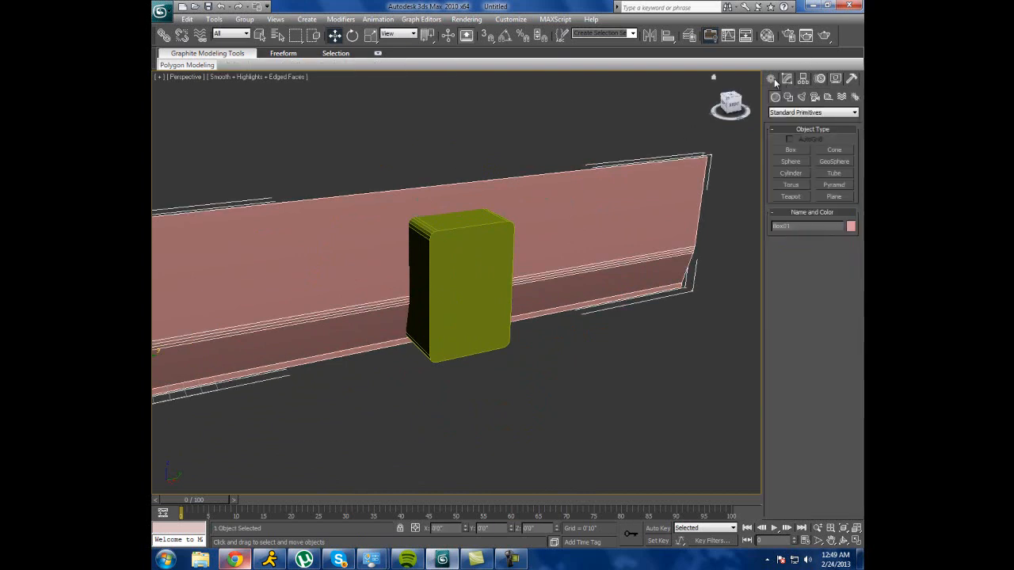
{"action": "left_click", "coordinate": [808, 115]}
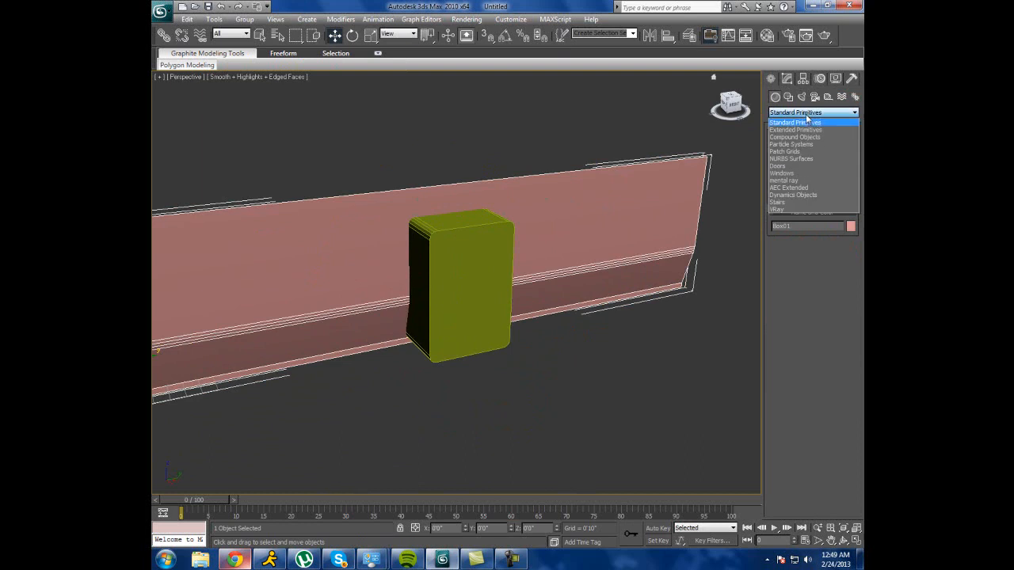
{"action": "left_click", "coordinate": [435, 112]}
{"action": "left_click", "coordinate": [776, 116]}
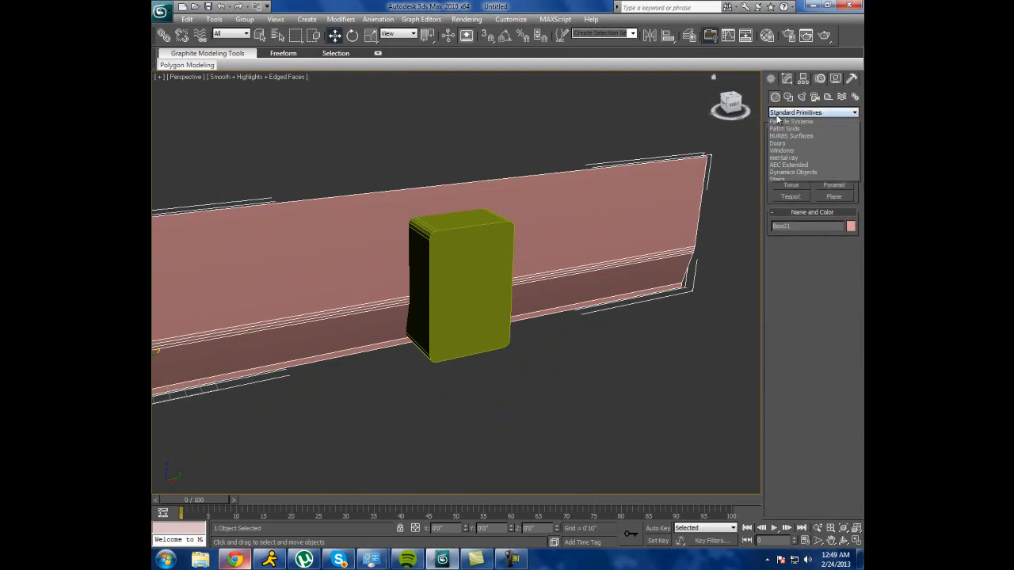
{"action": "left_click", "coordinate": [808, 129]}
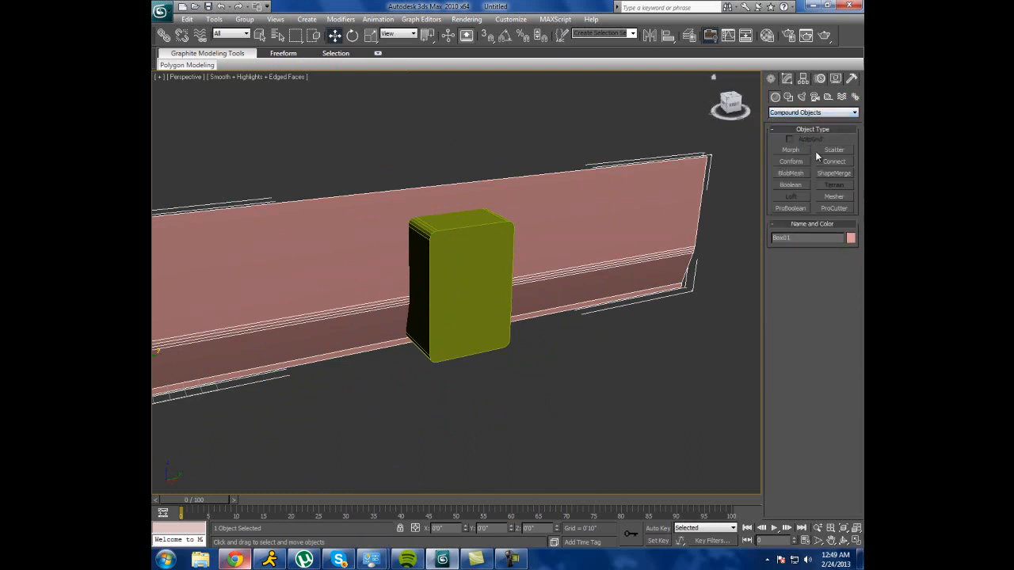
Subtract the door box from the side wall with a Boolean Subtraction (A-B) to cut the door opening.
{"action": "left_click", "coordinate": [804, 185]}
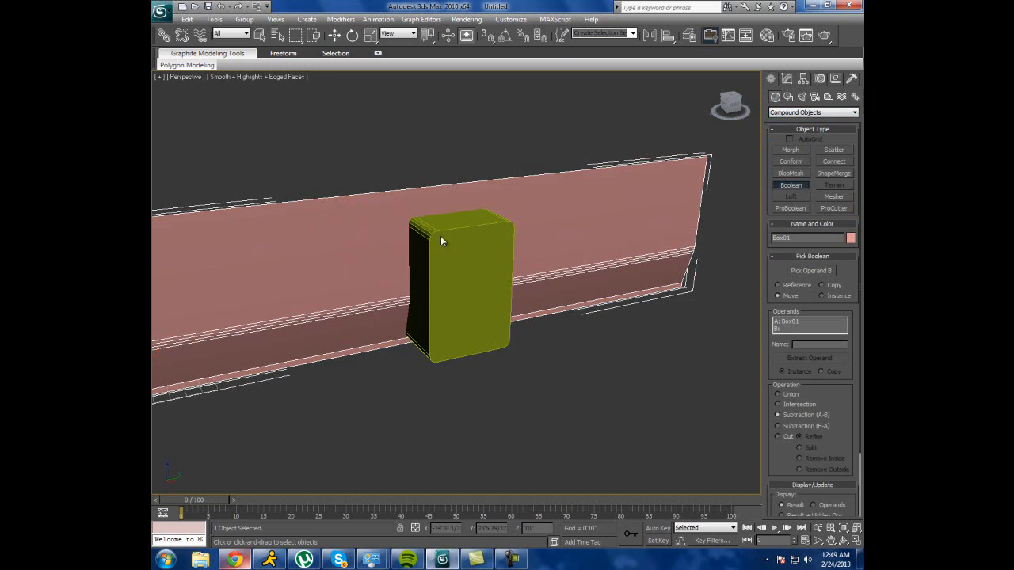
{"action": "left_click", "coordinate": [812, 270]}
{"action": "left_click", "coordinate": [454, 286]}
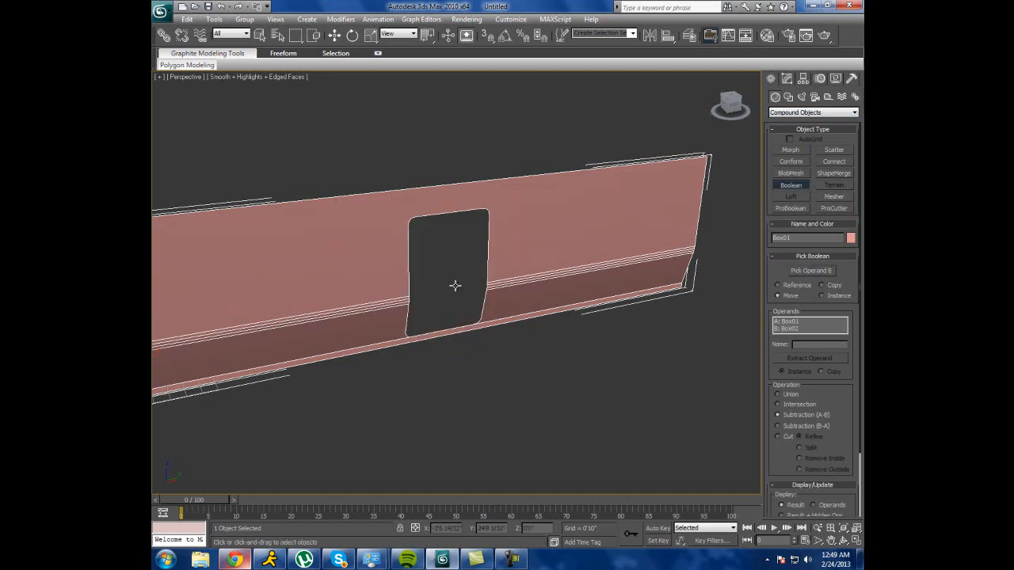
{"action": "middle_click_drag", "start_coordinate": [463, 273], "coordinate": [447, 310], "text": "alt"}
Compare the door opening in the side wall with the door in the Chrome side-view photo.
{"action": "left_click", "coordinate": [238, 560]}
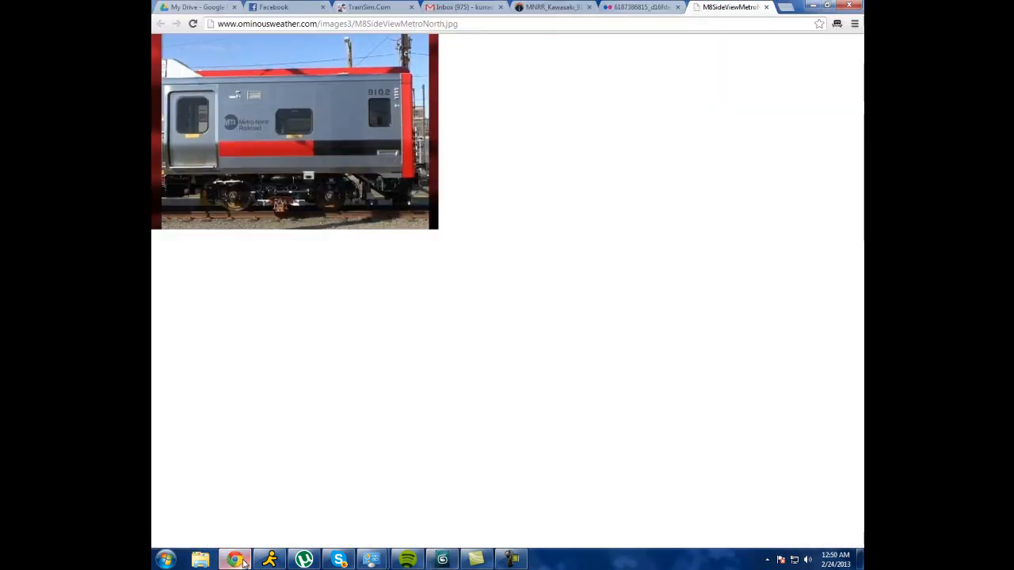
{"action": "left_click", "coordinate": [238, 560]}
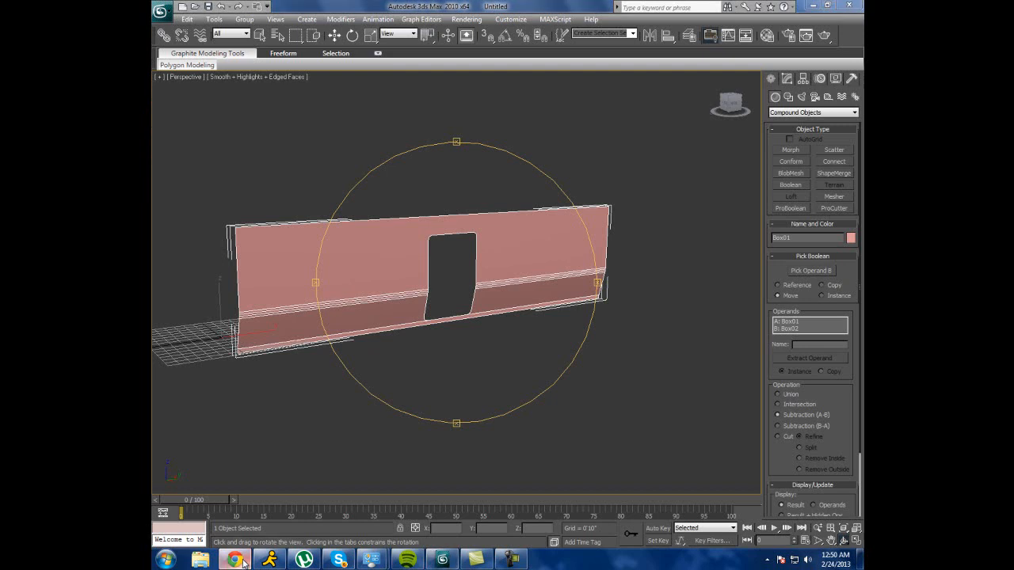
{"action": "left_click", "coordinate": [237, 560]}
{"action": "left_click", "coordinate": [238, 559]}
{"action": "left_click", "coordinate": [238, 560]}
{"action": "left_click", "coordinate": [238, 560]}
{"action": "mouse_move", "coordinate": [475, 238]}
{"action": "left_mouse_down"}
{"action": "mouse_move", "coordinate": [373, 290]}
{"action": "mouse_move", "coordinate": [321, 293]}
{"action": "mouse_move", "coordinate": [471, 283]}
{"action": "mouse_move", "coordinate": [518, 320]}
{"action": "mouse_move", "coordinate": [496, 306]}
{"action": "mouse_move", "coordinate": [470, 325]}
{"action": "left_mouse_up"}
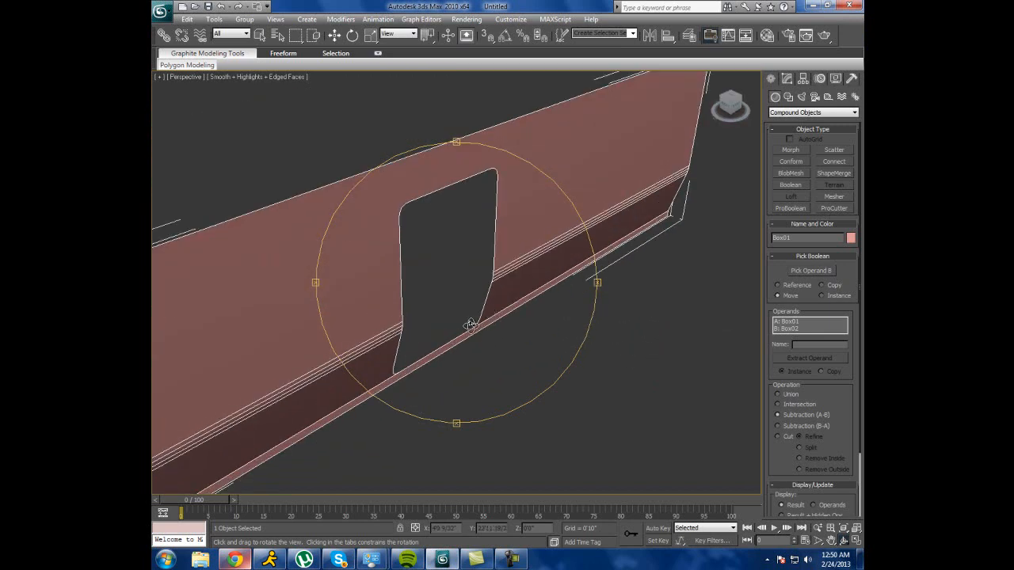
Convert the side wall with the door opening to an Editable Poly.
{"action": "left_click", "coordinate": [787, 78]}
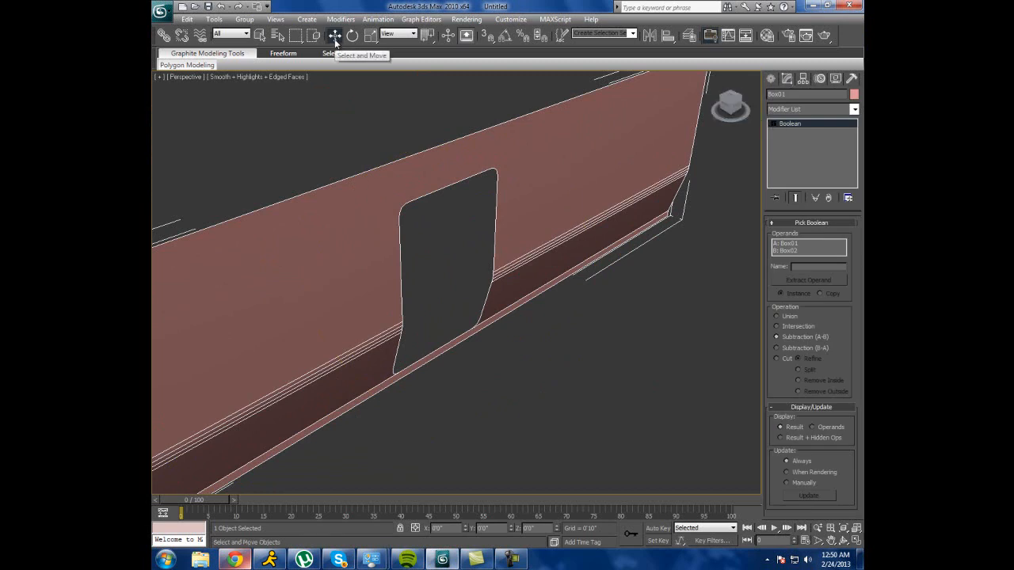
{"action": "right_click", "coordinate": [439, 152]}
{"action": "mouse_move", "coordinate": [525, 254]}
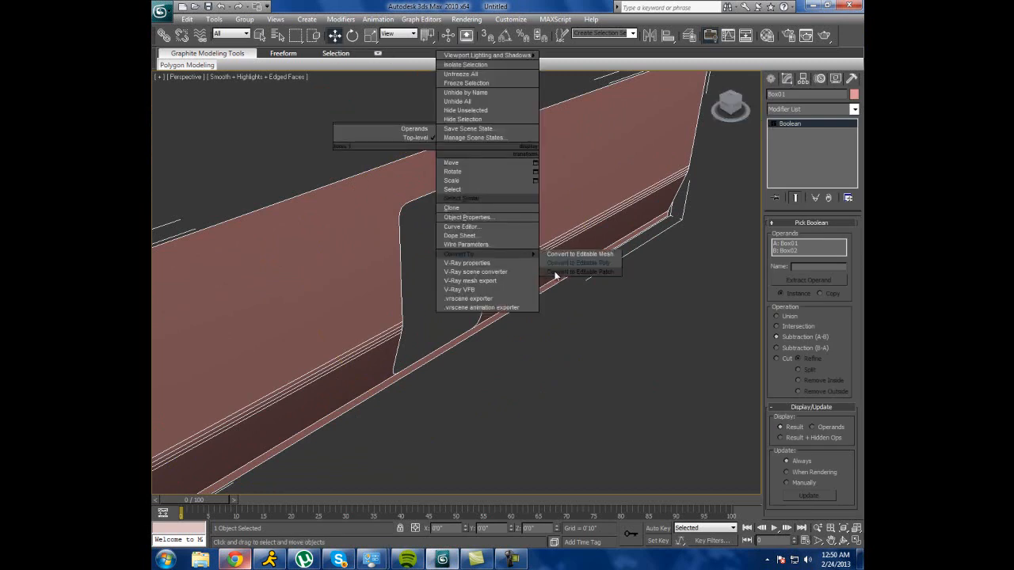
{"action": "left_click", "coordinate": [575, 264]}
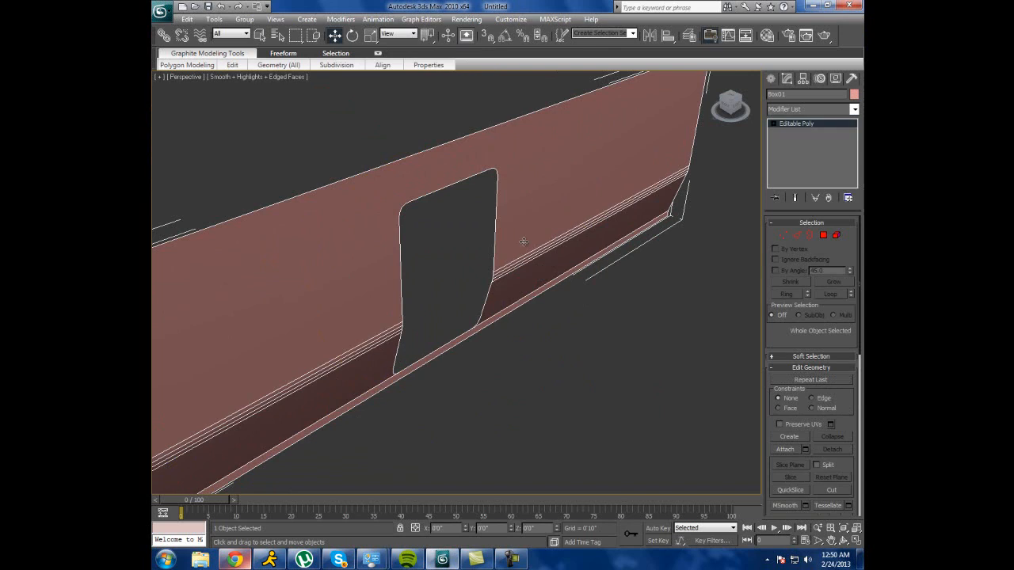
Select the border around the door opening and extend it inward along X to give the opening depth.
{"action": "left_click", "coordinate": [774, 124]}
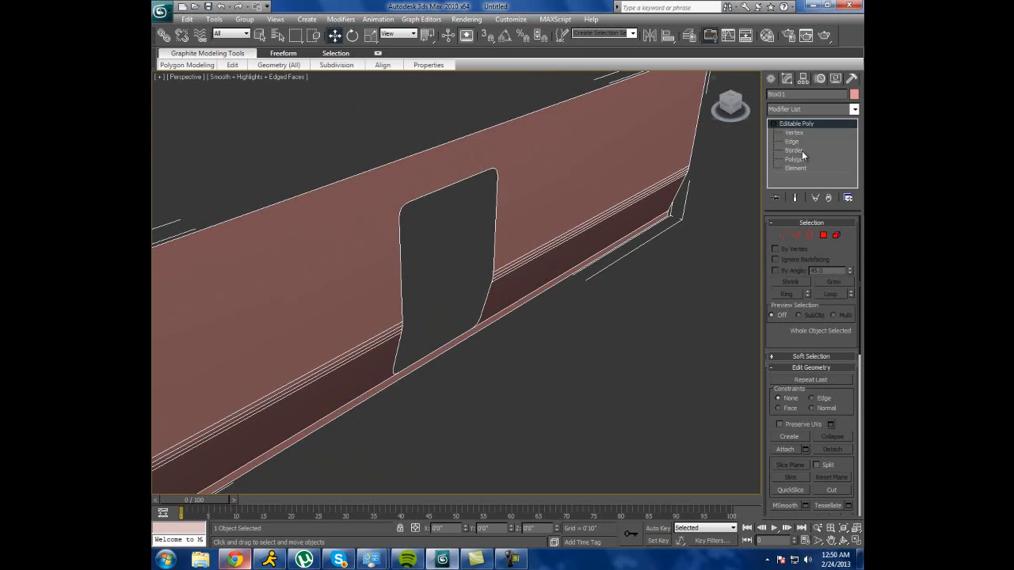
{"action": "left_click", "coordinate": [792, 150]}
{"action": "left_click", "coordinate": [496, 184]}
{"action": "left_click", "coordinate": [521, 342]}
{"action": "left_click", "coordinate": [494, 240]}
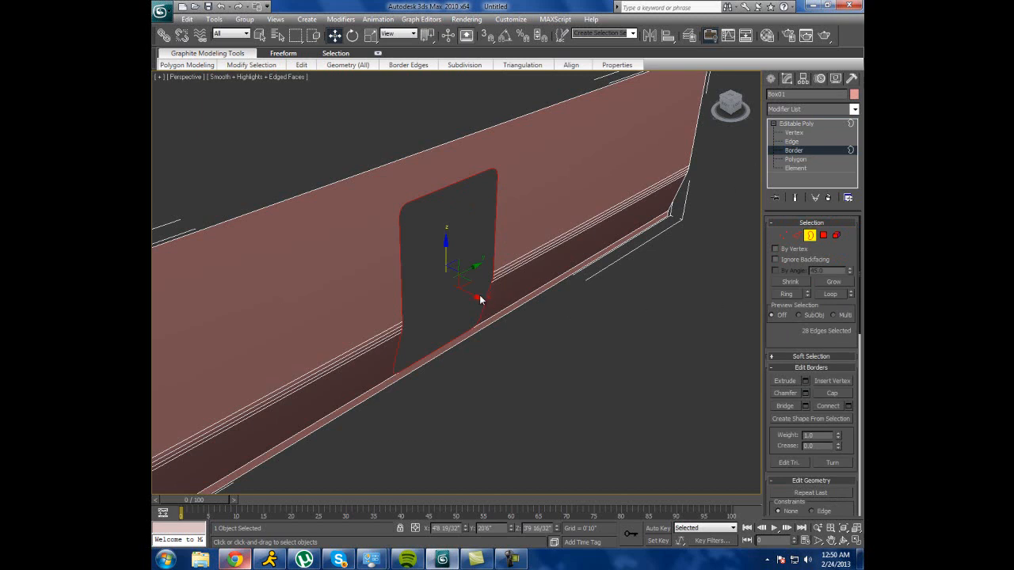
{"action": "left_click_drag", "start_coordinate": [479, 294], "coordinate": [453, 276], "text": "shift"}
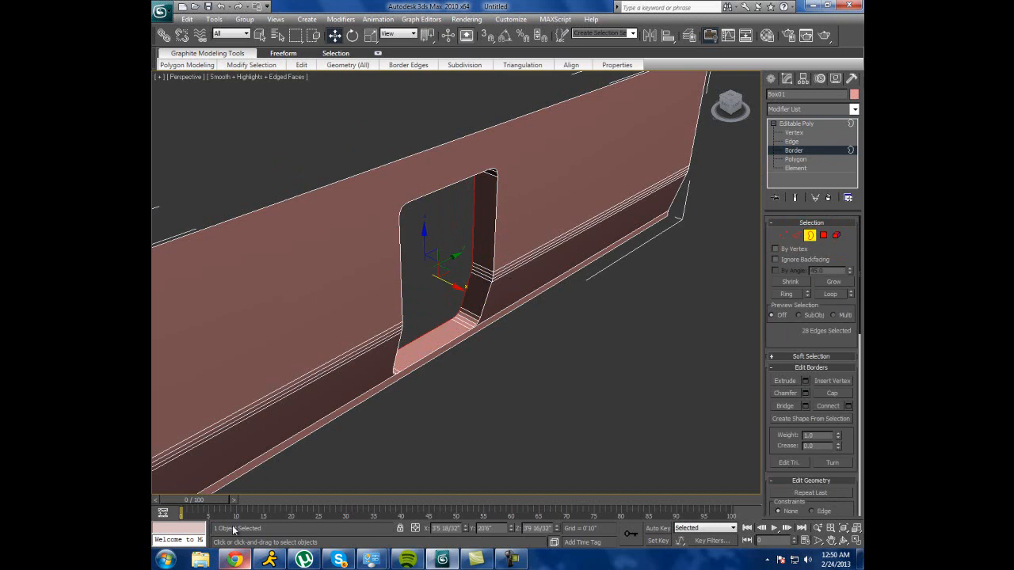
Check the door recess in the Chrome photo, make the opening's inner edge shallower along X, and leave border editing with nothing selected.
{"action": "left_click", "coordinate": [234, 560]}
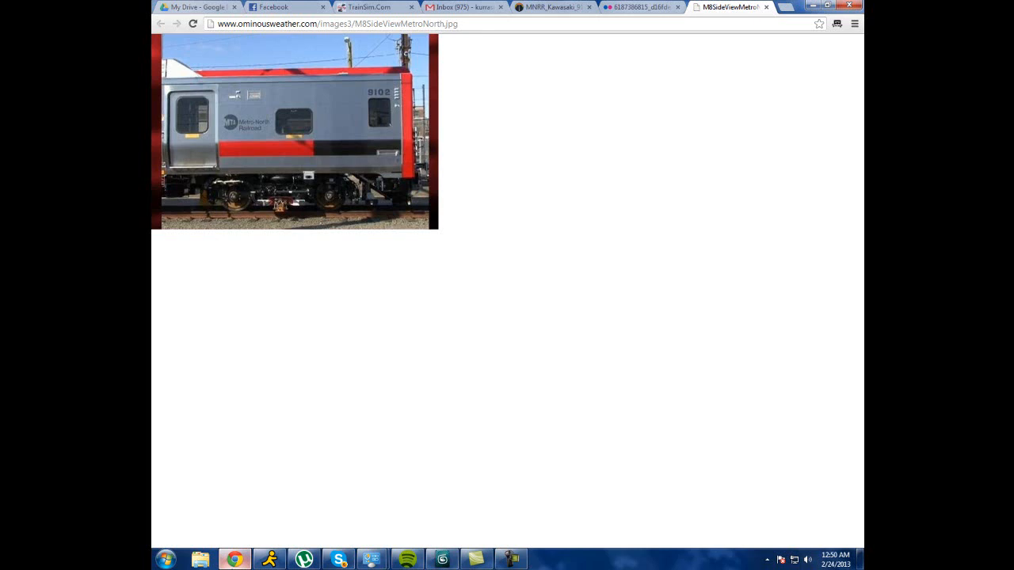
{"action": "left_click", "coordinate": [234, 560]}
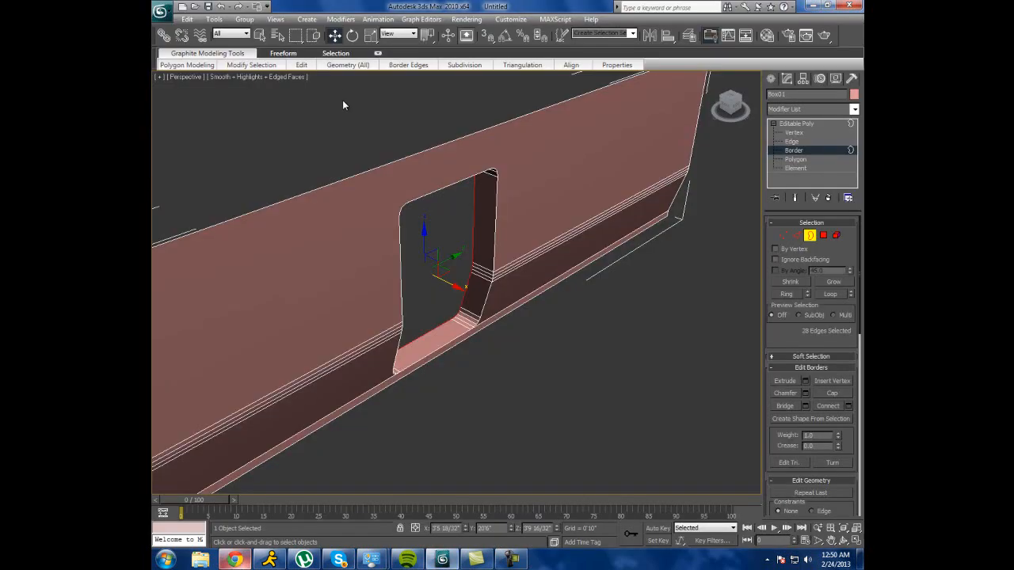
{"action": "left_click_drag", "start_coordinate": [451, 283], "coordinate": [462, 286]}
{"action": "left_click", "coordinate": [808, 126]}
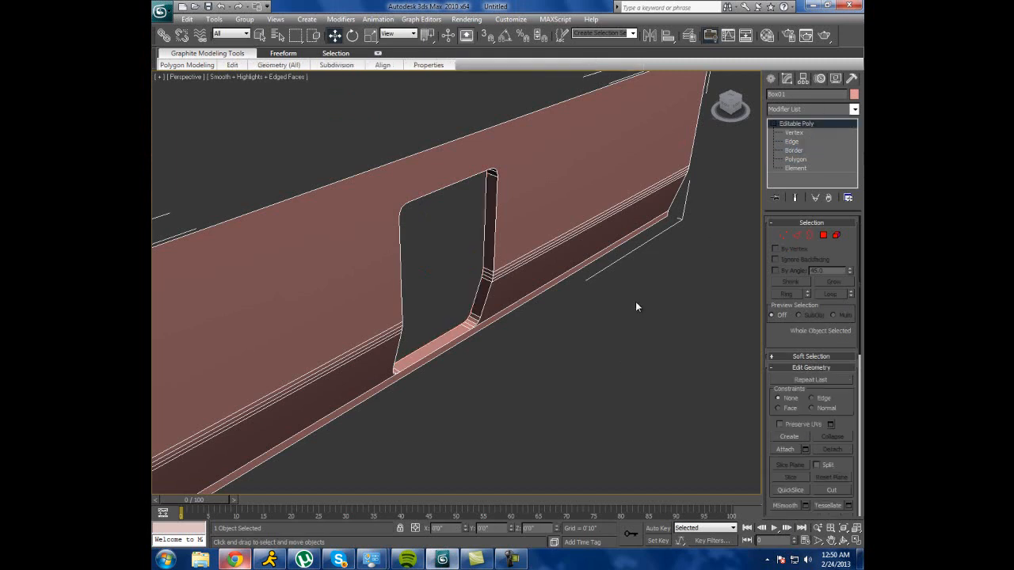
{"action": "left_click", "coordinate": [628, 314]}
Examine the windows and their layout along the car side in the train photos open in Chrome.
{"action": "left_click", "coordinate": [843, 540]}
{"action": "left_click_drag", "start_coordinate": [502, 330], "coordinate": [478, 337]}
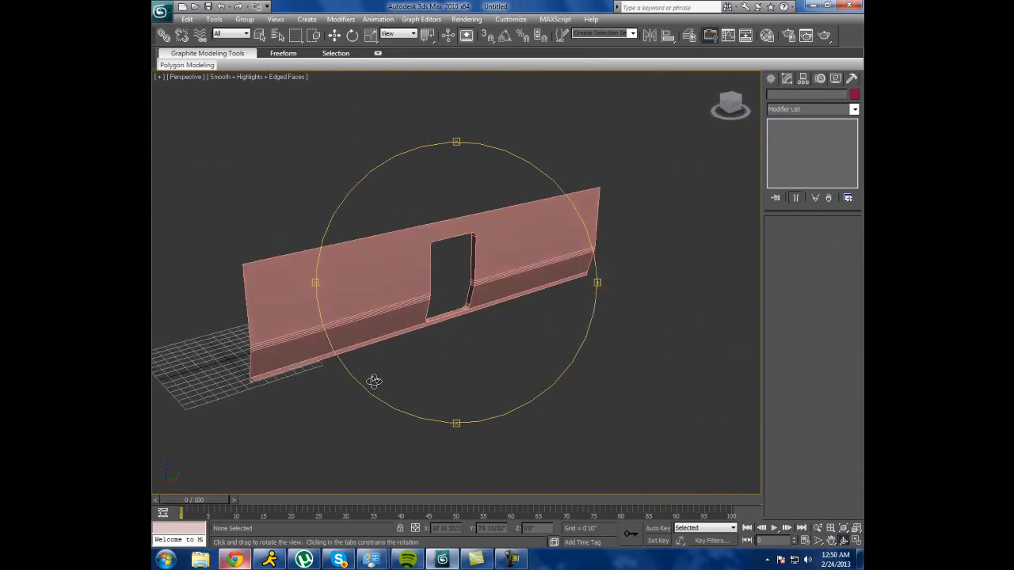
{"action": "left_click", "coordinate": [235, 560]}
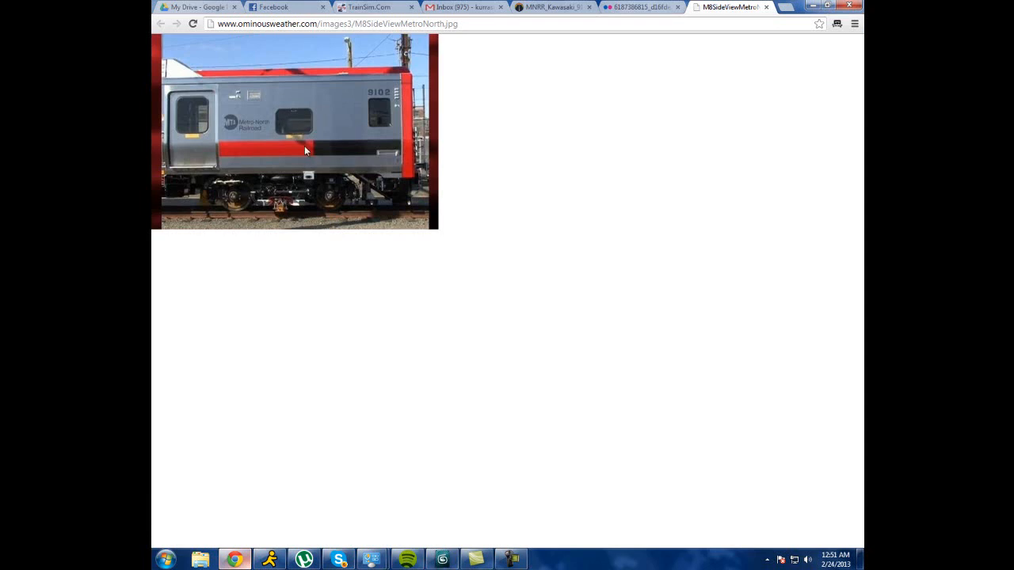
{"action": "left_click", "coordinate": [622, 7]}
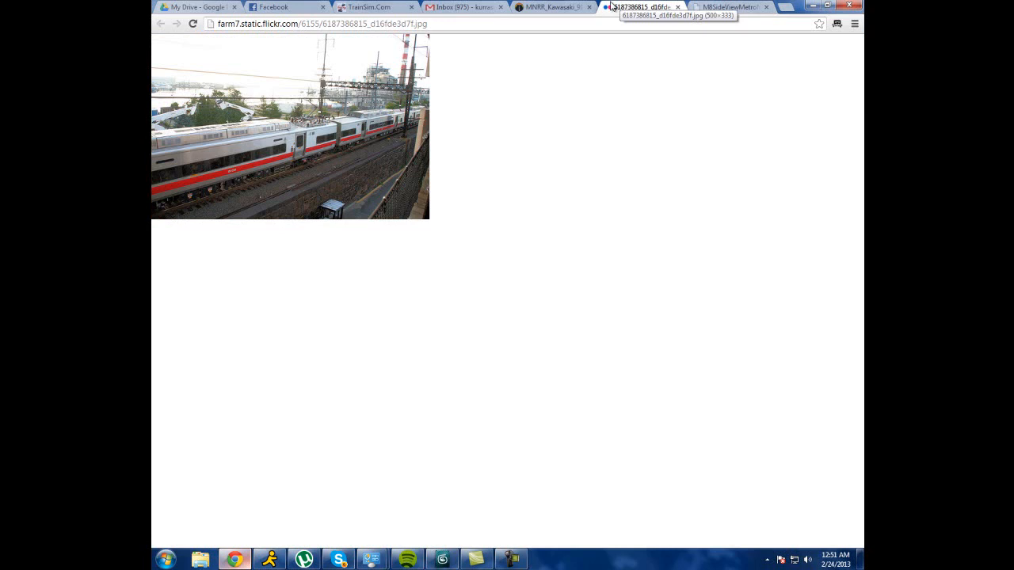
{"action": "left_click", "coordinate": [560, 7]}
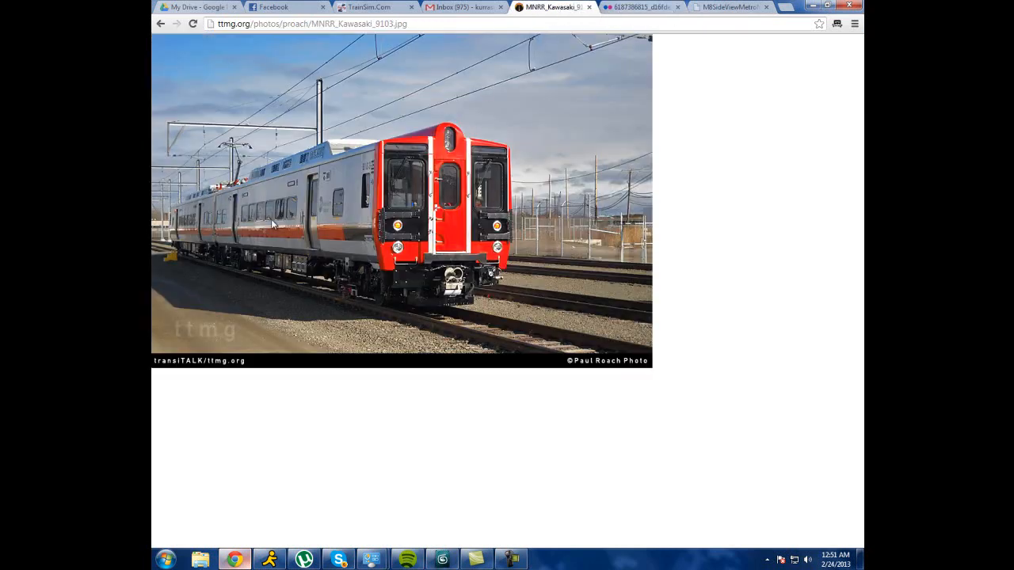
{"action": "left_click", "coordinate": [643, 7]}
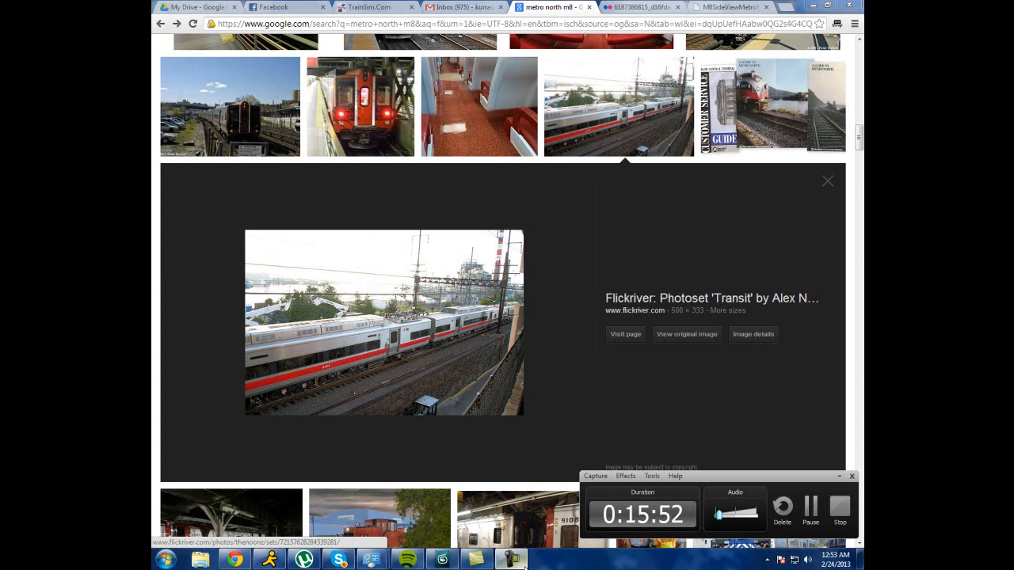
Switch back to 3ds Max and set the geometry creation category to Standard Primitives.
{"action": "left_click", "coordinate": [442, 559]}
{"action": "mouse_move", "coordinate": [441, 339]}
{"action": "left_mouse_down"}
{"action": "mouse_move", "coordinate": [385, 335]}
{"action": "mouse_move", "coordinate": [451, 340]}
{"action": "left_mouse_up"}
{"action": "left_click", "coordinate": [772, 80]}
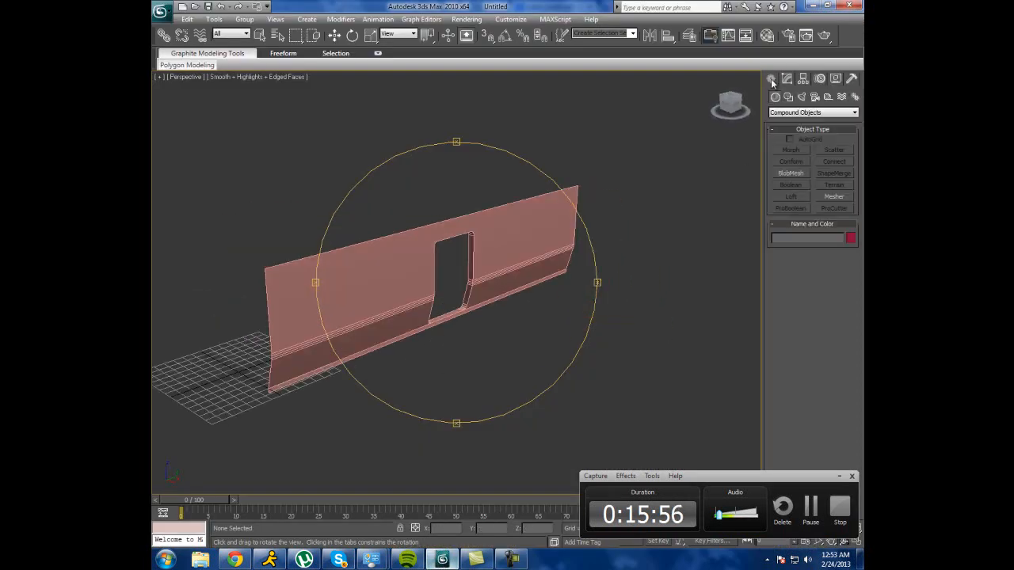
{"action": "left_click", "coordinate": [803, 111]}
{"action": "left_click", "coordinate": [810, 113]}
{"action": "left_click", "coordinate": [810, 113]}
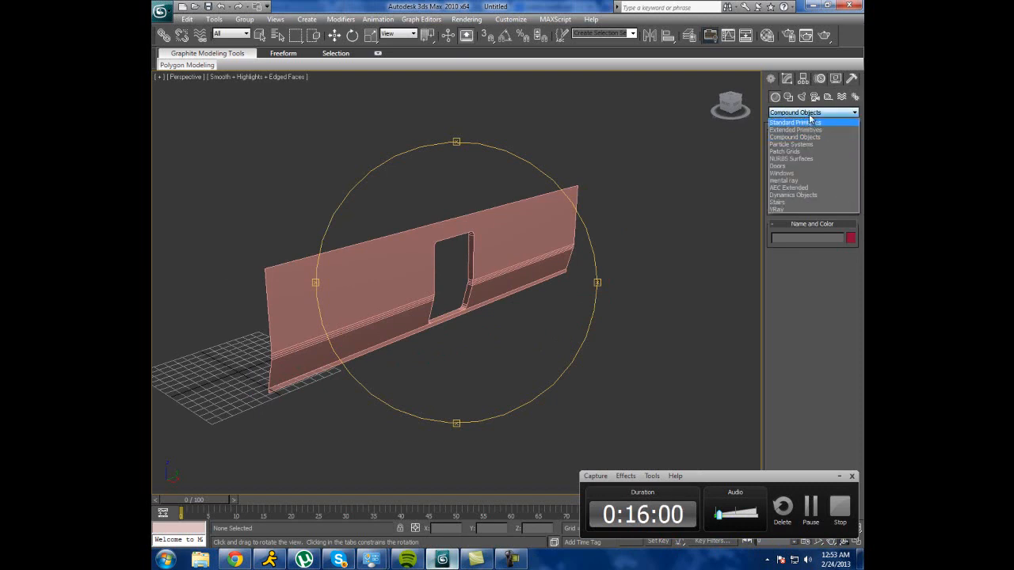
{"action": "left_click", "coordinate": [809, 115]}
{"action": "left_click", "coordinate": [811, 112]}
{"action": "left_click", "coordinate": [798, 118]}
{"action": "left_click", "coordinate": [811, 112]}
{"action": "left_click", "coordinate": [796, 118]}
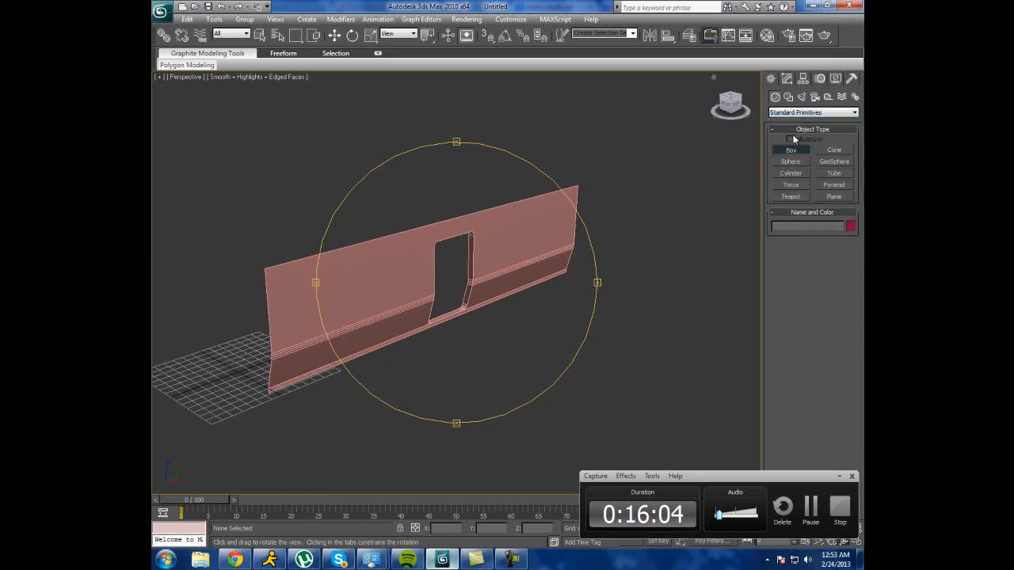
{"action": "left_click_drag", "start_coordinate": [523, 348], "coordinate": [472, 347]}
{"action": "left_click", "coordinate": [839, 476]}
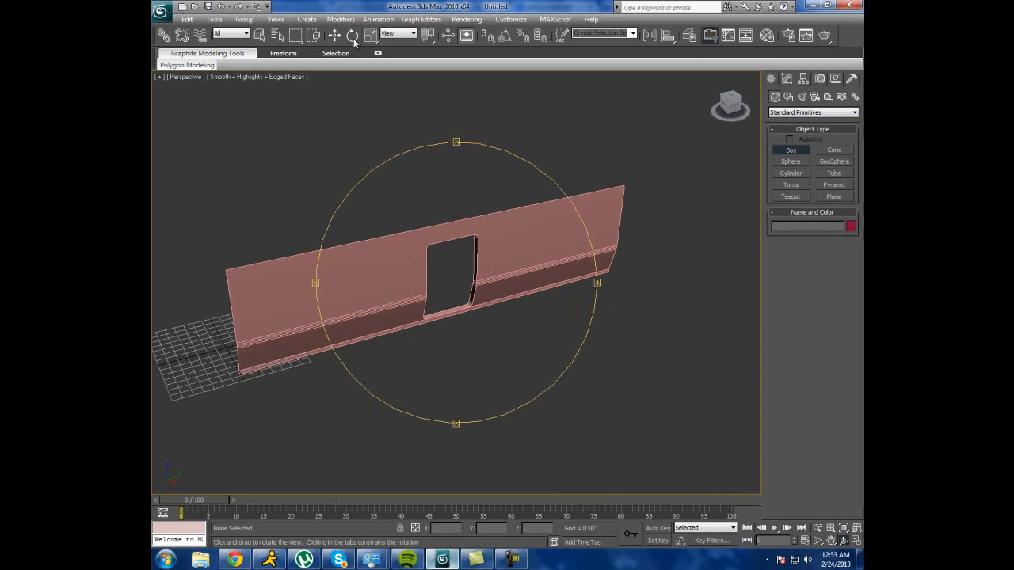
Create a box about 5' long and 3'4" high and move it into the side wall beside the door opening.
{"action": "left_click", "coordinate": [791, 151]}
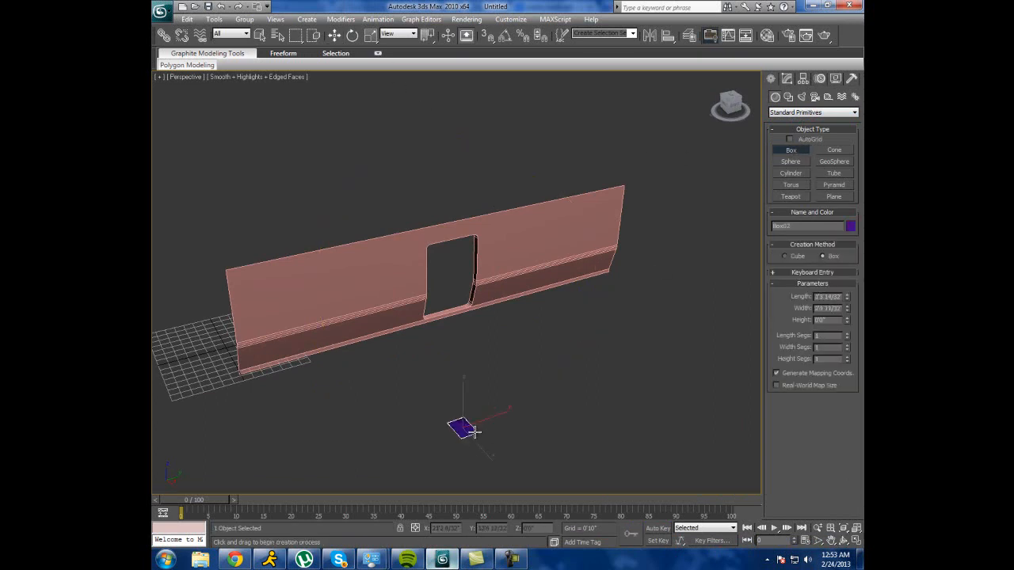
{"action": "left_click_drag", "start_coordinate": [455, 426], "coordinate": [553, 420]}
{"action": "left_click", "coordinate": [579, 423]}
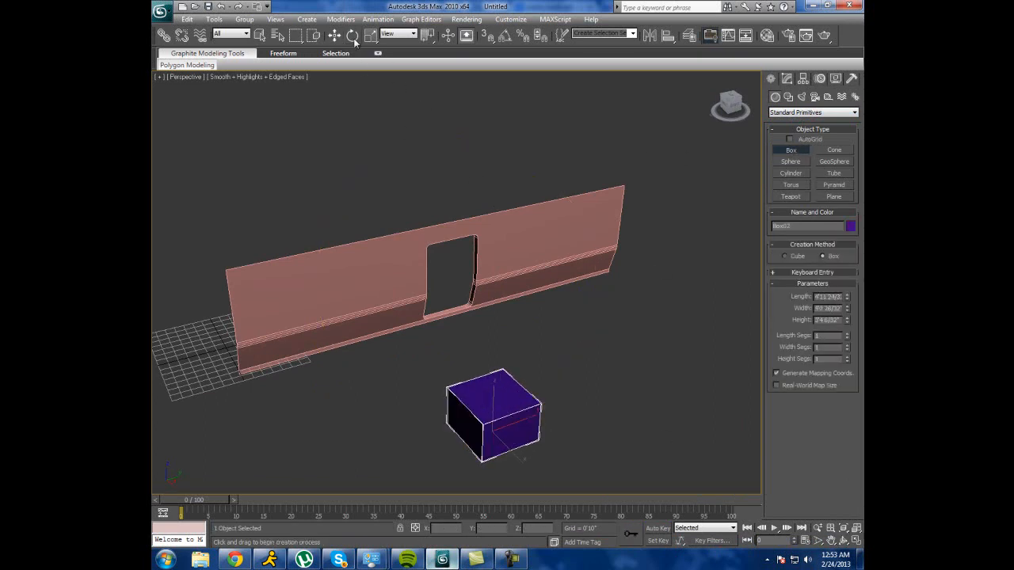
{"action": "left_click", "coordinate": [333, 37]}
{"action": "left_click_drag", "start_coordinate": [515, 453], "coordinate": [404, 343]}
{"action": "left_click_drag", "start_coordinate": [397, 305], "coordinate": [412, 286]}
{"action": "left_click", "coordinate": [571, 421]}
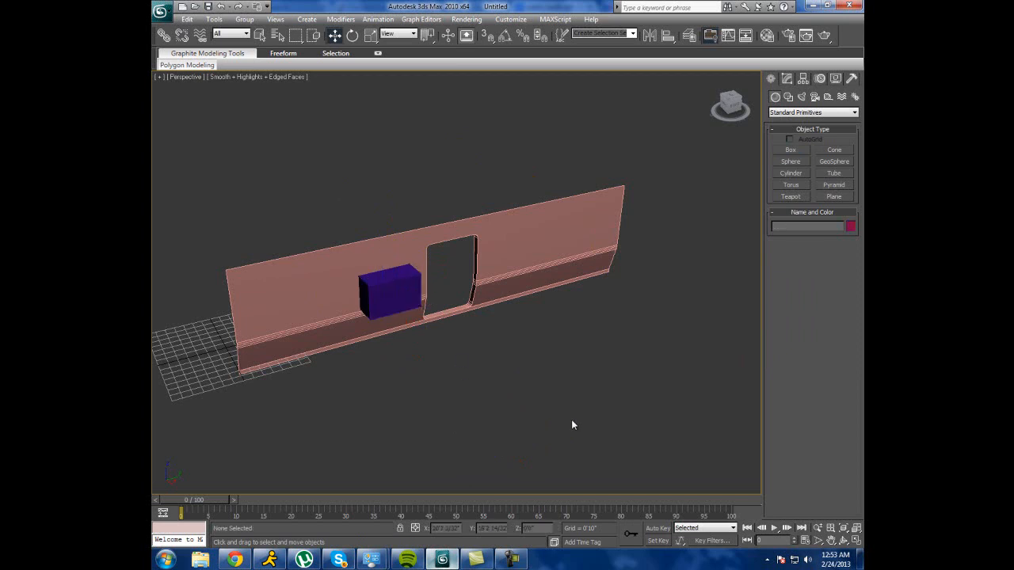
Select the new box beside the door opening and convert it to an Editable Poly.
{"action": "left_click", "coordinate": [844, 540]}
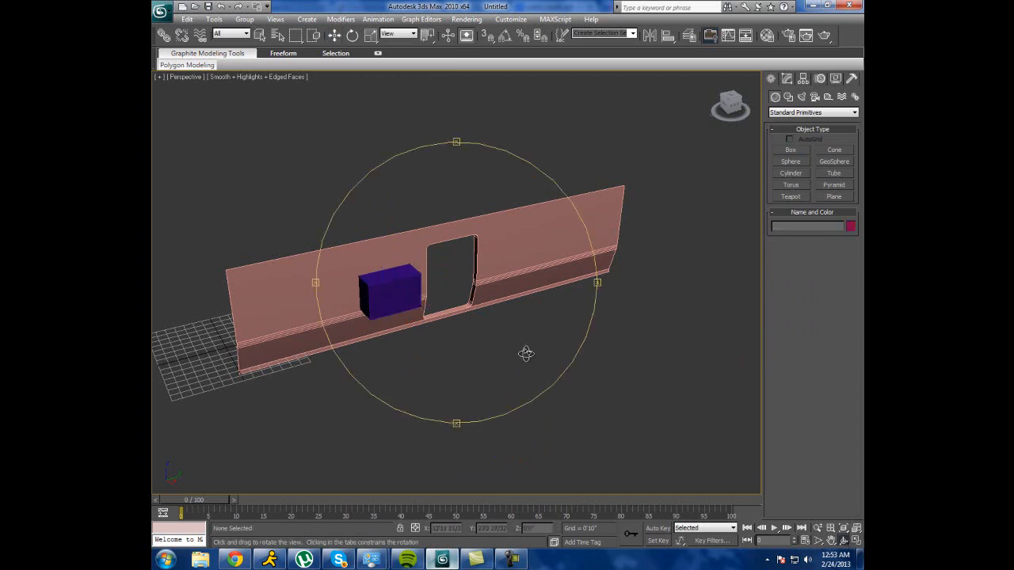
{"action": "left_click_drag", "start_coordinate": [475, 299], "coordinate": [457, 279]}
{"action": "middle_click_drag", "start_coordinate": [413, 296], "coordinate": [472, 312]}
{"action": "mouse_move", "coordinate": [472, 310]}
{"action": "left_mouse_down"}
{"action": "mouse_move", "coordinate": [454, 340]}
{"action": "mouse_move", "coordinate": [482, 301]}
{"action": "mouse_move", "coordinate": [468, 314]}
{"action": "left_mouse_up"}
{"action": "scroll", "coordinate": [474, 320], "scroll_direction": "up", "scroll_amount": 4}
{"action": "left_click", "coordinate": [335, 34]}
{"action": "left_click", "coordinate": [446, 233]}
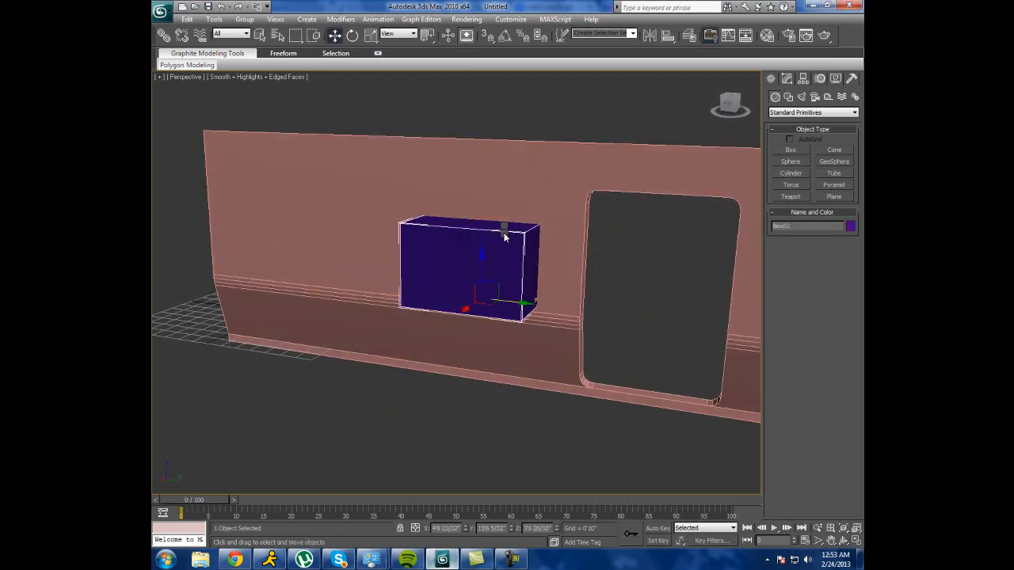
{"action": "right_click", "coordinate": [453, 247]}
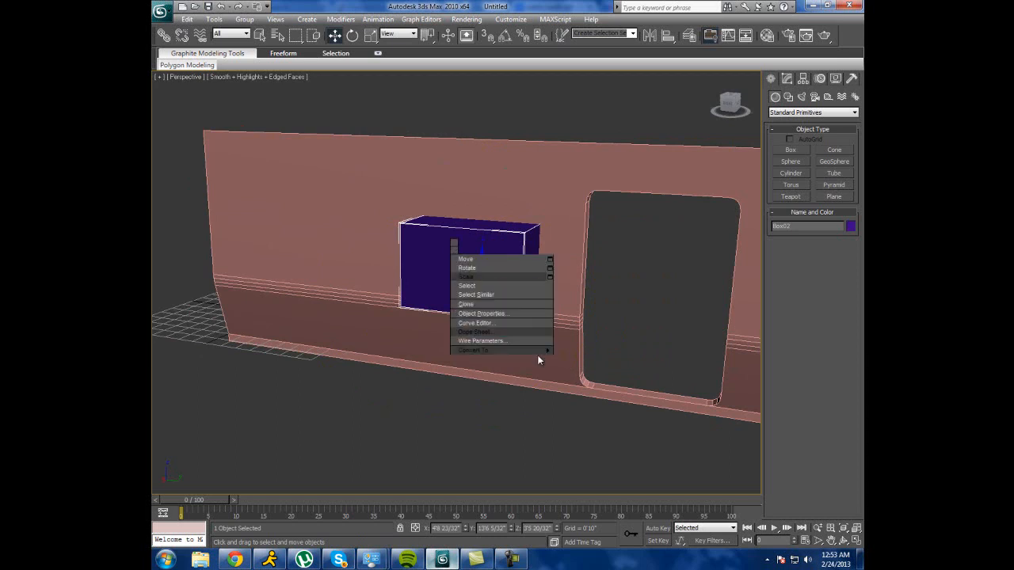
{"action": "mouse_move", "coordinate": [541, 349]}
{"action": "left_click", "coordinate": [609, 361]}
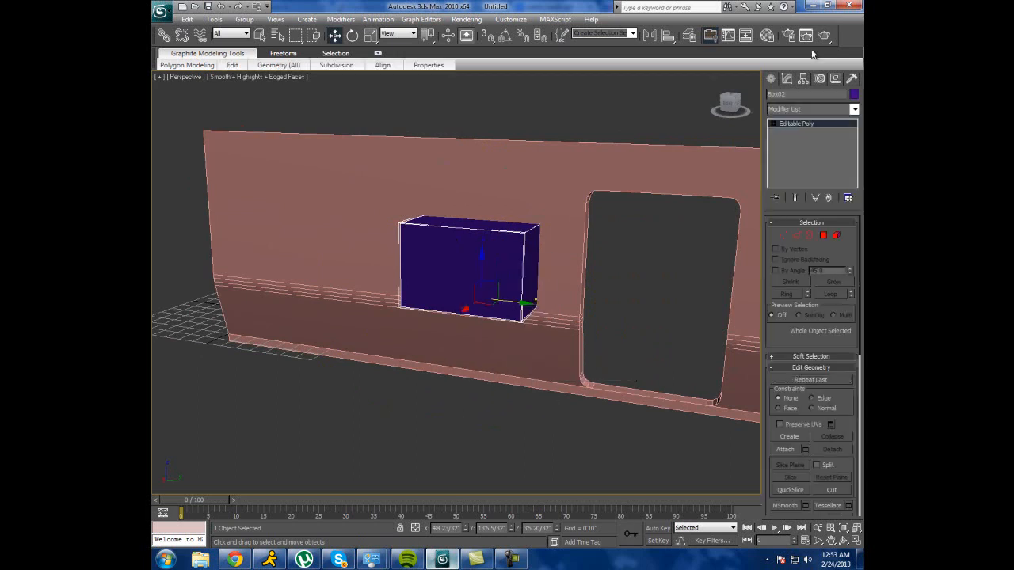
Move the four vertices at the box's door-side end inward along Y to shorten it, and raise the whole box slightly.
{"action": "left_click", "coordinate": [773, 124]}
{"action": "left_click", "coordinate": [794, 132]}
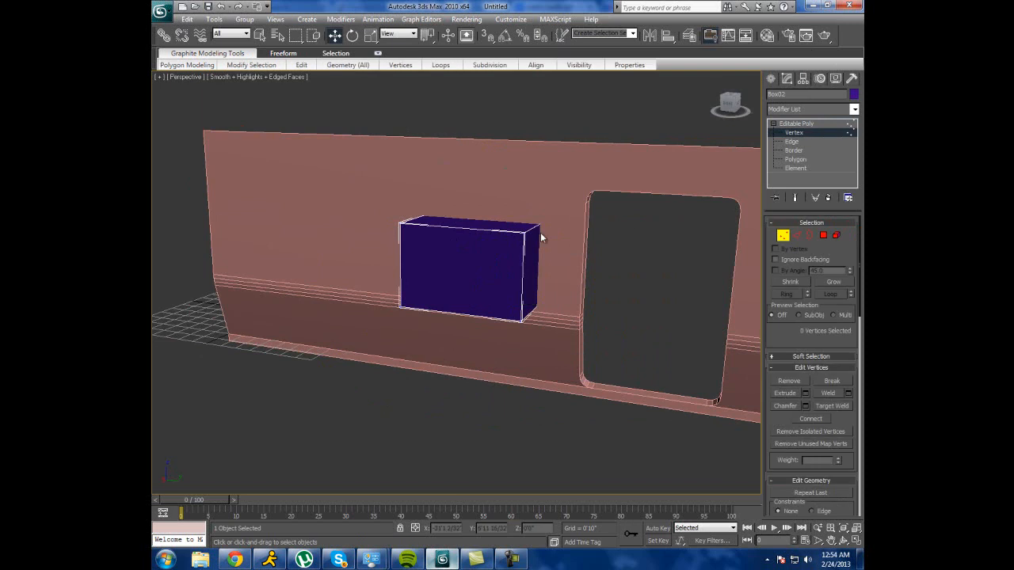
{"action": "left_click_drag", "start_coordinate": [523, 225], "coordinate": [596, 342]}
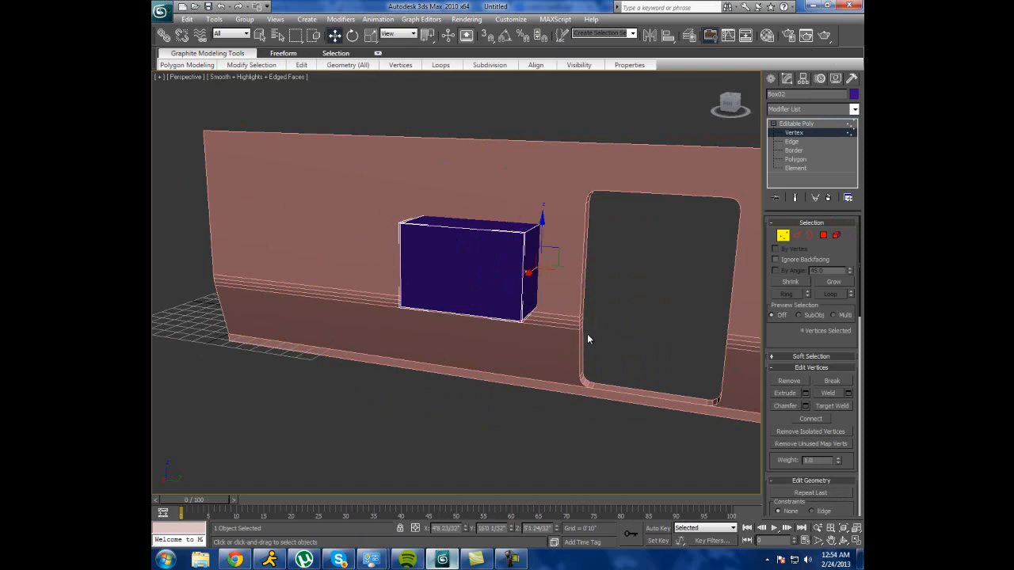
{"action": "mouse_move", "coordinate": [576, 270]}
{"action": "left_mouse_down"}
{"action": "mouse_move", "coordinate": [545, 267]}
{"action": "mouse_move", "coordinate": [557, 270]}
{"action": "left_mouse_up"}
{"action": "left_click", "coordinate": [805, 126]}
{"action": "left_click_drag", "start_coordinate": [482, 264], "coordinate": [482, 257]}
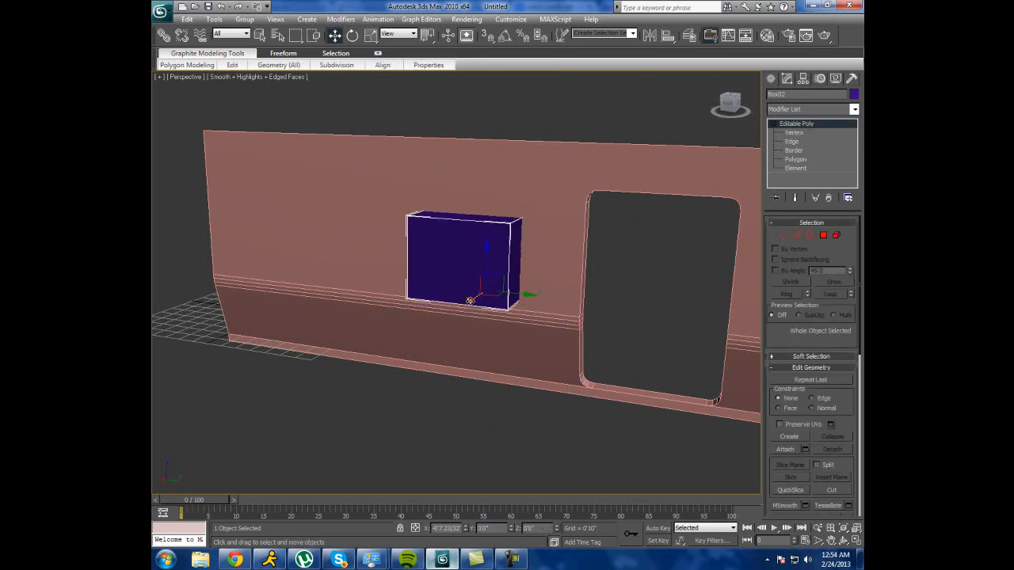
Clone the shortened box beside the door opening.
{"action": "right_click", "coordinate": [438, 235]}
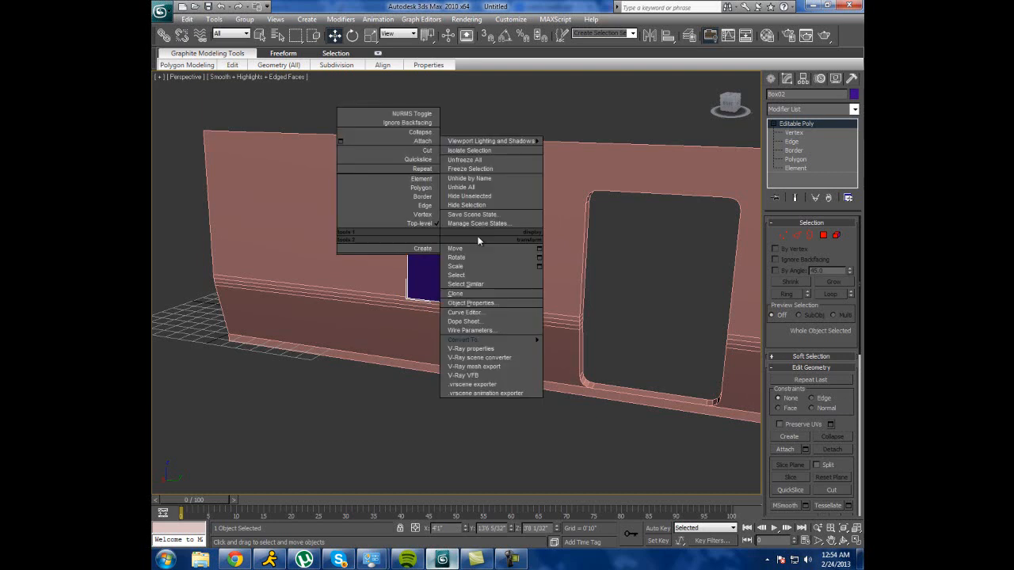
{"action": "left_click", "coordinate": [468, 294]}
{"action": "left_click", "coordinate": [474, 320]}
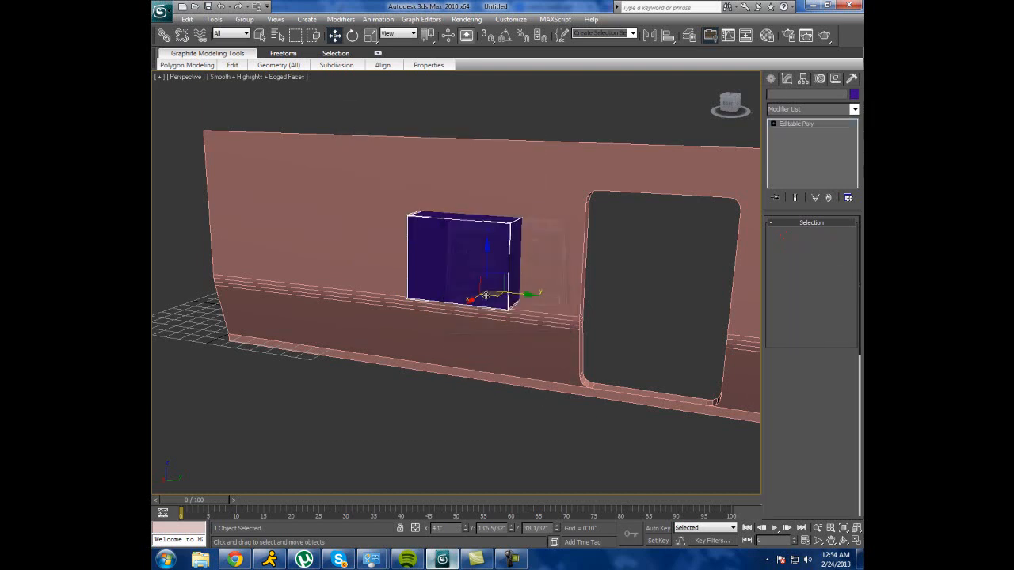
Clone the box beside the door opening as an instance and move the clone along Y toward the wall's far end.
{"action": "left_click_drag", "start_coordinate": [516, 295], "coordinate": [424, 283]}
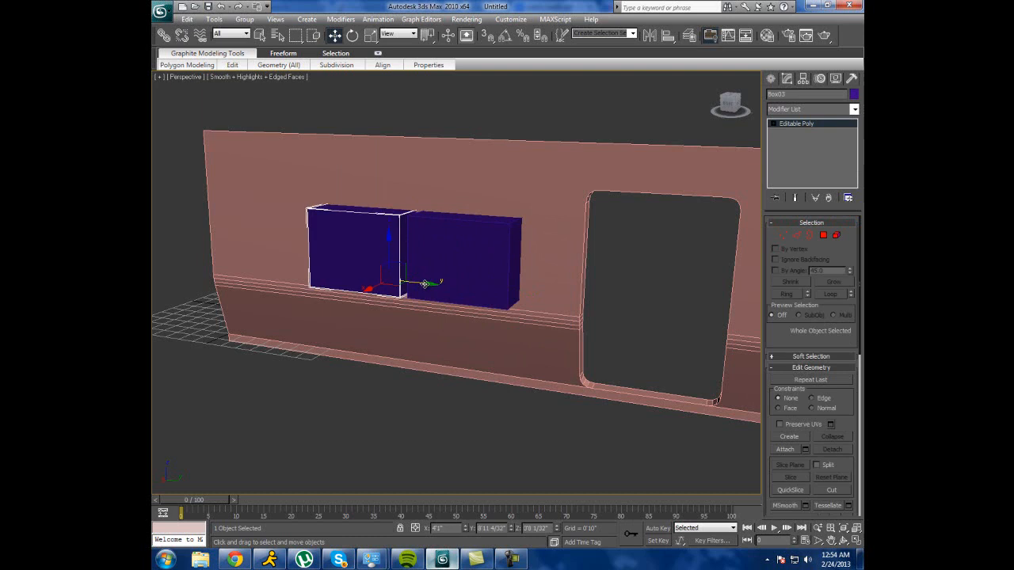
{"action": "key", "text": "ctrl+z"}
{"action": "right_click", "coordinate": [452, 242]}
{"action": "left_click", "coordinate": [481, 300]}
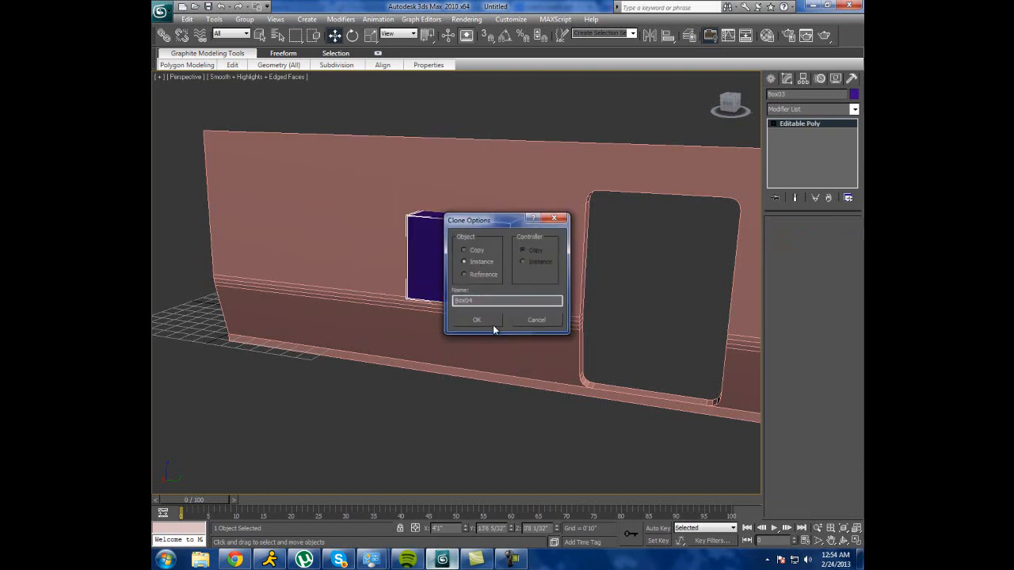
{"action": "left_click", "coordinate": [475, 320]}
{"action": "mouse_move", "coordinate": [502, 302]}
{"action": "left_mouse_down"}
{"action": "mouse_move", "coordinate": [388, 289]}
{"action": "mouse_move", "coordinate": [383, 253]}
{"action": "left_mouse_up"}
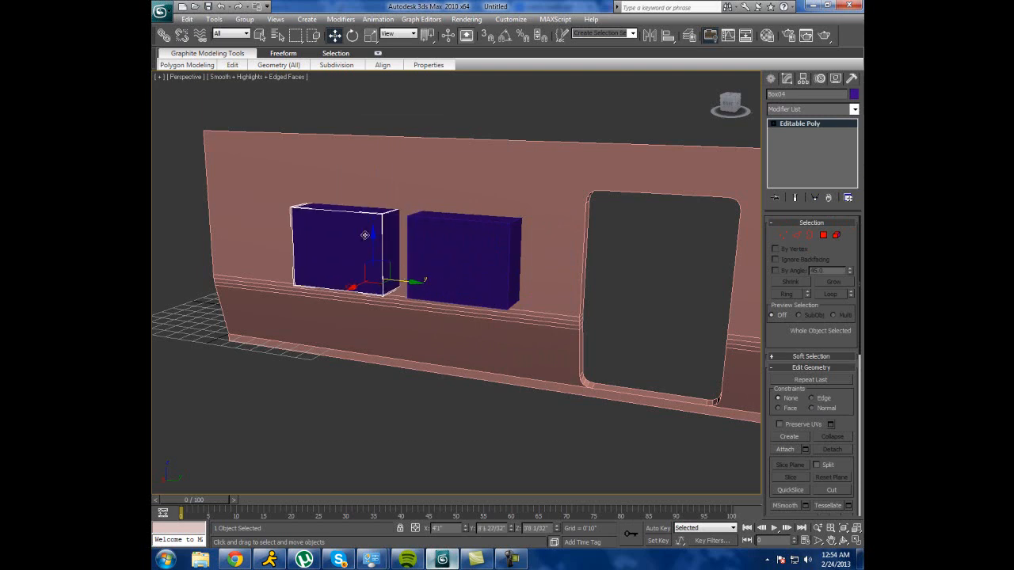
Clone the second box as another instance and move it along Y to the end of the wall.
{"action": "right_click", "coordinate": [356, 233]}
{"action": "left_click", "coordinate": [374, 284]}
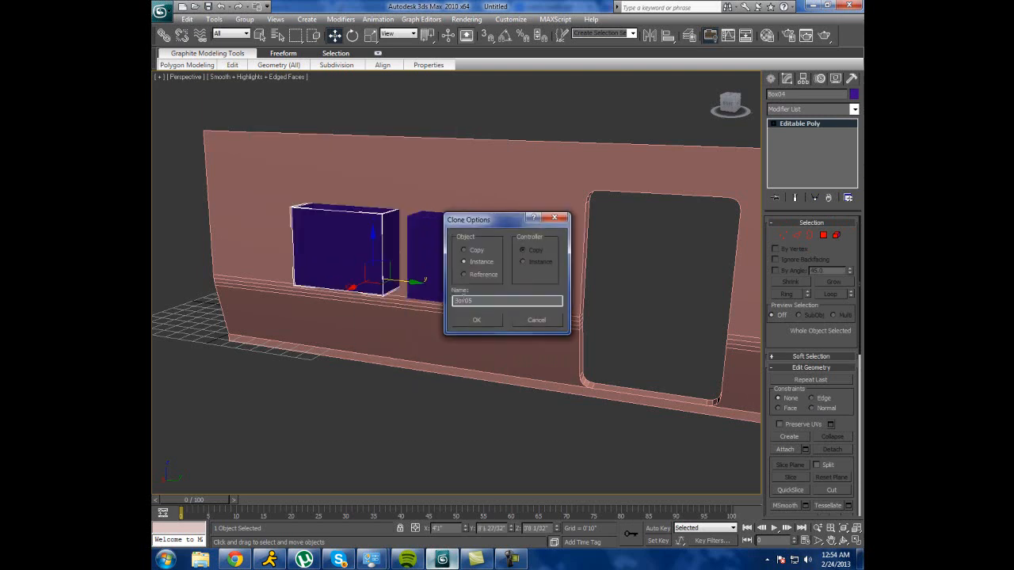
{"action": "left_click", "coordinate": [483, 319]}
{"action": "left_click_drag", "start_coordinate": [402, 280], "coordinate": [313, 273]}
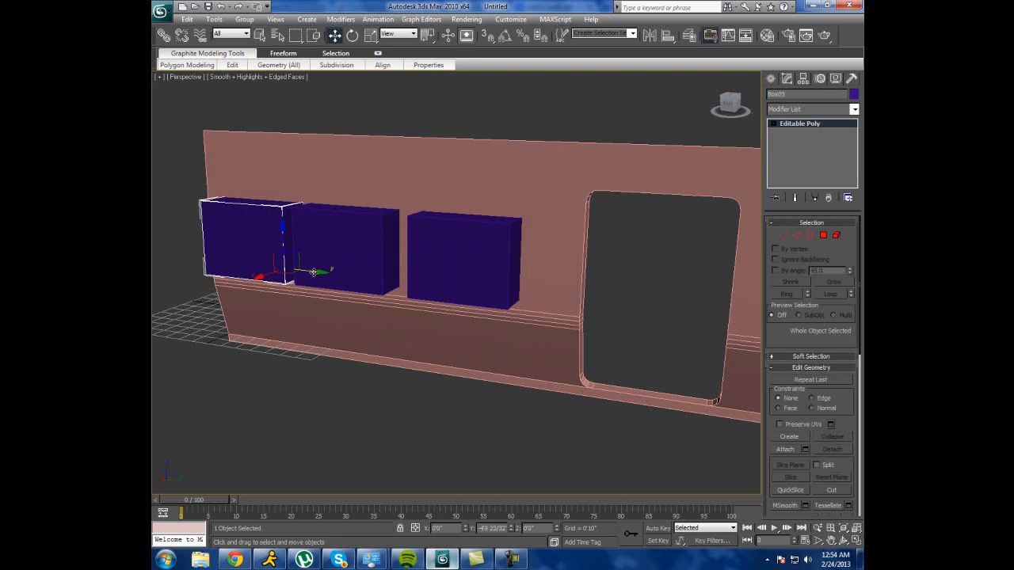
Shift the end box slightly along Y toward the wall's end and nudge the middle box to even out the gaps.
{"action": "left_click", "coordinate": [844, 542]}
{"action": "left_click_drag", "start_coordinate": [554, 276], "coordinate": [483, 243]}
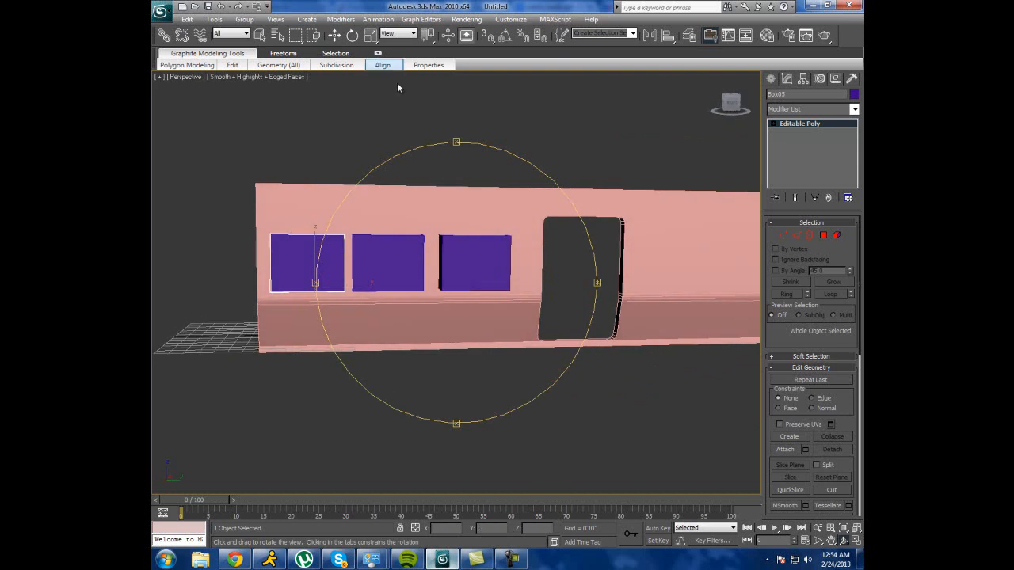
{"action": "left_click", "coordinate": [334, 35]}
{"action": "left_click_drag", "start_coordinate": [351, 286], "coordinate": [345, 285]}
{"action": "left_click", "coordinate": [386, 244]}
{"action": "left_click_drag", "start_coordinate": [417, 287], "coordinate": [416, 285]}
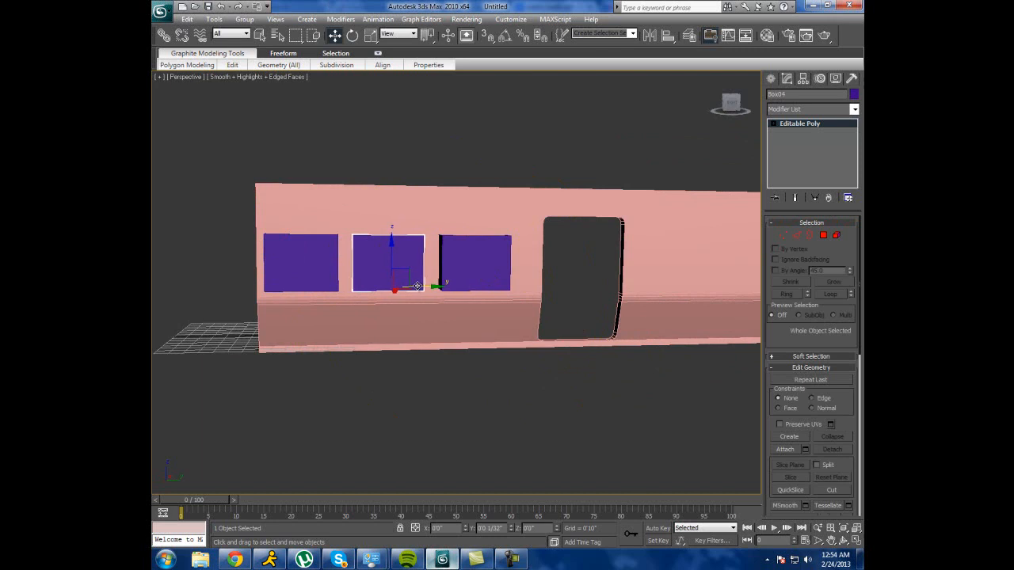
Delete the duplicate box overlapping the door-side box and nudge the remaining one along Y toward the middle box.
{"action": "left_click", "coordinate": [470, 277]}
{"action": "left_click_drag", "start_coordinate": [506, 289], "coordinate": [599, 294]}
{"action": "key", "text": "Delete"}
{"action": "left_click", "coordinate": [475, 261]}
{"action": "left_click_drag", "start_coordinate": [515, 286], "coordinate": [512, 285]}
Try to scale the door-side box down along Z on its own.
{"action": "left_click", "coordinate": [364, 244]}
{"action": "left_click", "coordinate": [475, 250]}
{"action": "left_click", "coordinate": [369, 35]}
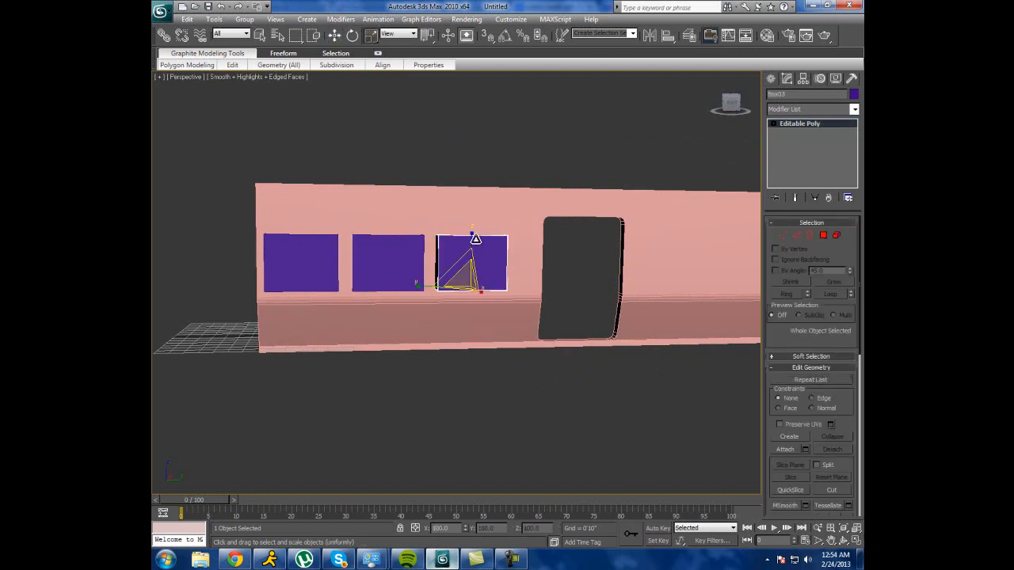
{"action": "left_click_drag", "start_coordinate": [472, 233], "coordinate": [474, 240]}
{"action": "key", "text": "ctrl+z"}
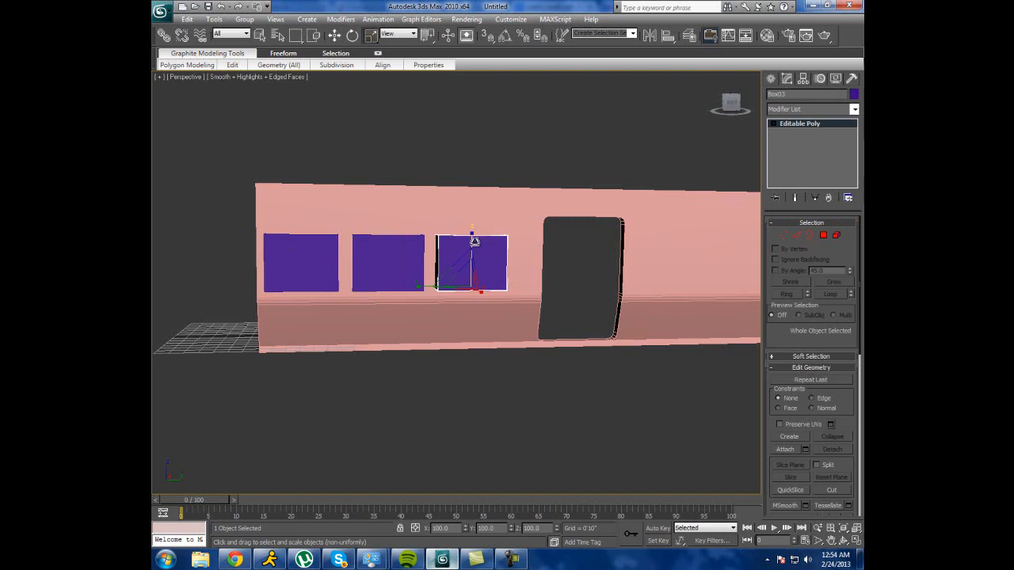
Select all three window boxes and scale them down slightly along Z.
{"action": "left_click", "coordinate": [334, 35]}
{"action": "left_click", "coordinate": [414, 255], "text": "ctrl"}
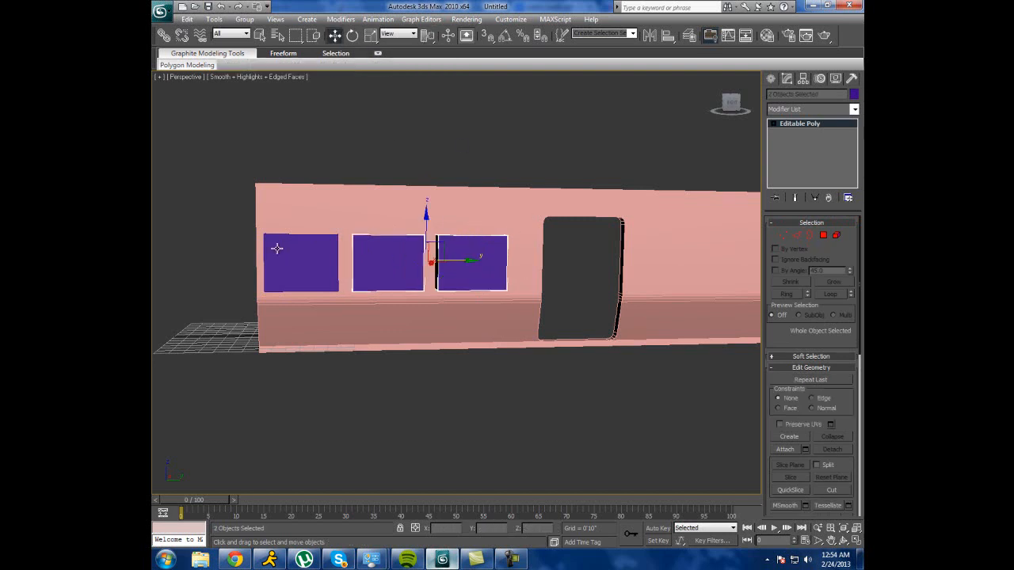
{"action": "left_click", "coordinate": [370, 35]}
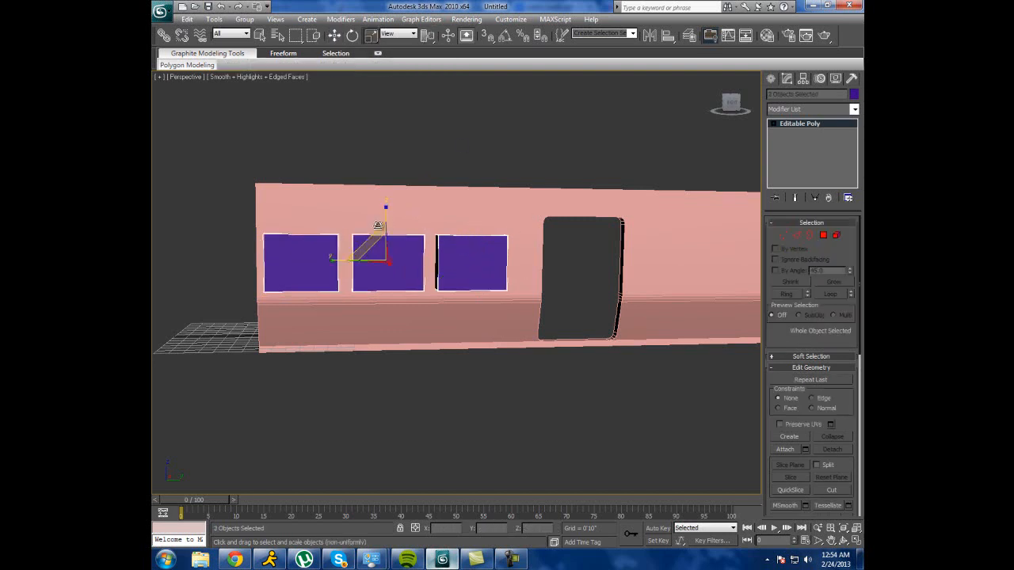
{"action": "left_click_drag", "start_coordinate": [385, 210], "coordinate": [388, 220]}
{"action": "left_click", "coordinate": [334, 35]}
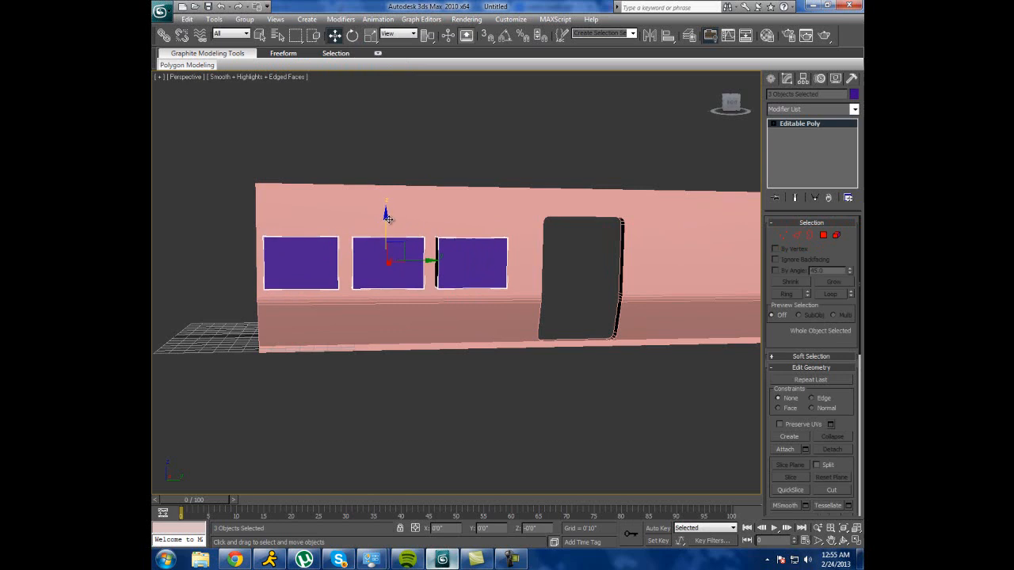
{"action": "left_click", "coordinate": [438, 174]}
Compare the three window boxes with the Metro North M8 train photo in Chrome.
{"action": "left_click", "coordinate": [843, 541]}
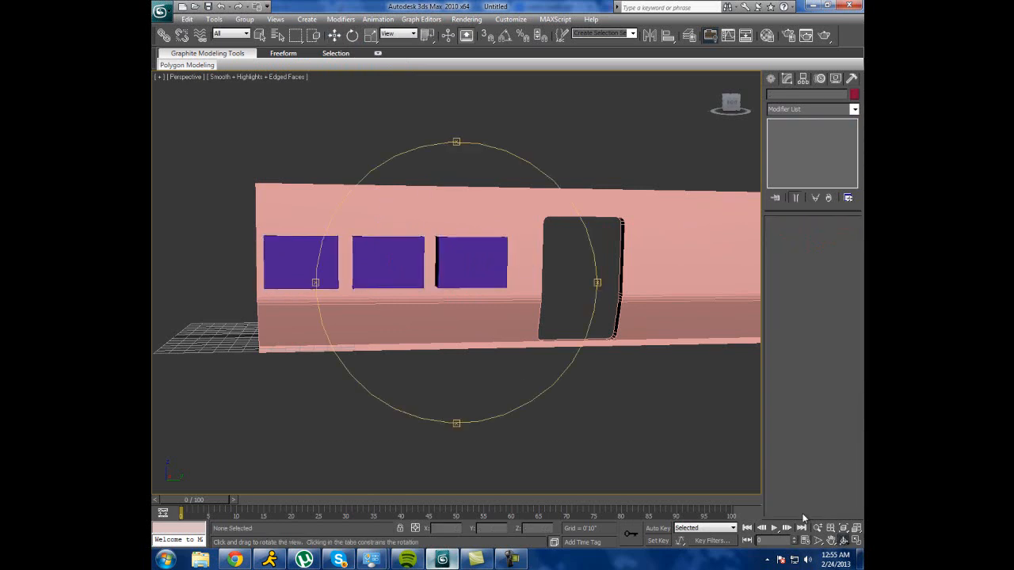
{"action": "mouse_move", "coordinate": [510, 383]}
{"action": "left_mouse_down"}
{"action": "mouse_move", "coordinate": [617, 405]}
{"action": "mouse_move", "coordinate": [613, 382]}
{"action": "mouse_move", "coordinate": [656, 380]}
{"action": "mouse_move", "coordinate": [520, 389]}
{"action": "mouse_move", "coordinate": [511, 362]}
{"action": "mouse_move", "coordinate": [486, 385]}
{"action": "mouse_move", "coordinate": [514, 389]}
{"action": "left_mouse_up"}
{"action": "left_click", "coordinate": [236, 559]}
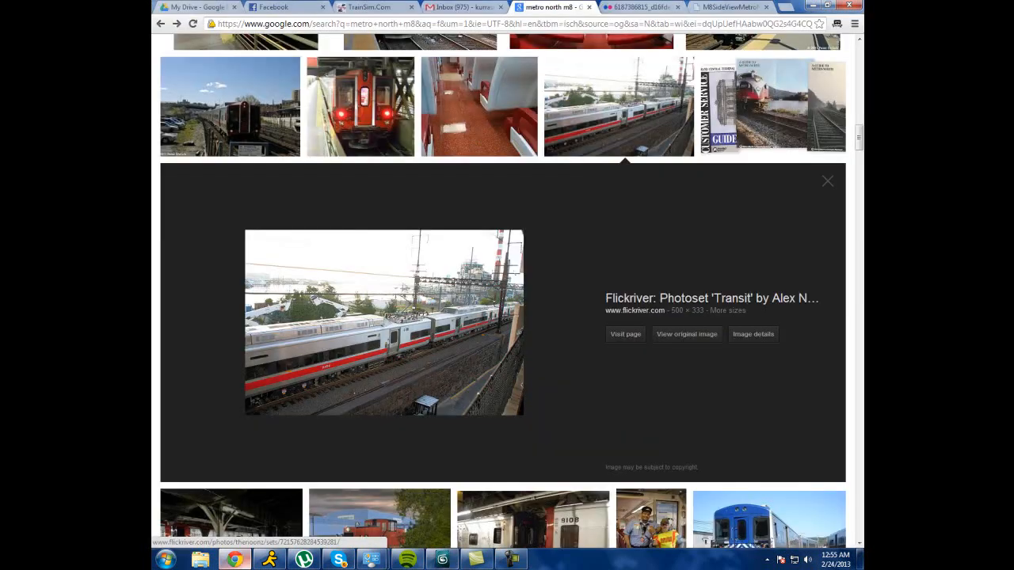
{"action": "left_click", "coordinate": [235, 560]}
{"action": "mouse_move", "coordinate": [428, 314]}
{"action": "left_mouse_down"}
{"action": "mouse_move", "coordinate": [397, 302]}
{"action": "mouse_move", "coordinate": [458, 332]}
{"action": "mouse_move", "coordinate": [419, 332]}
{"action": "left_mouse_up"}
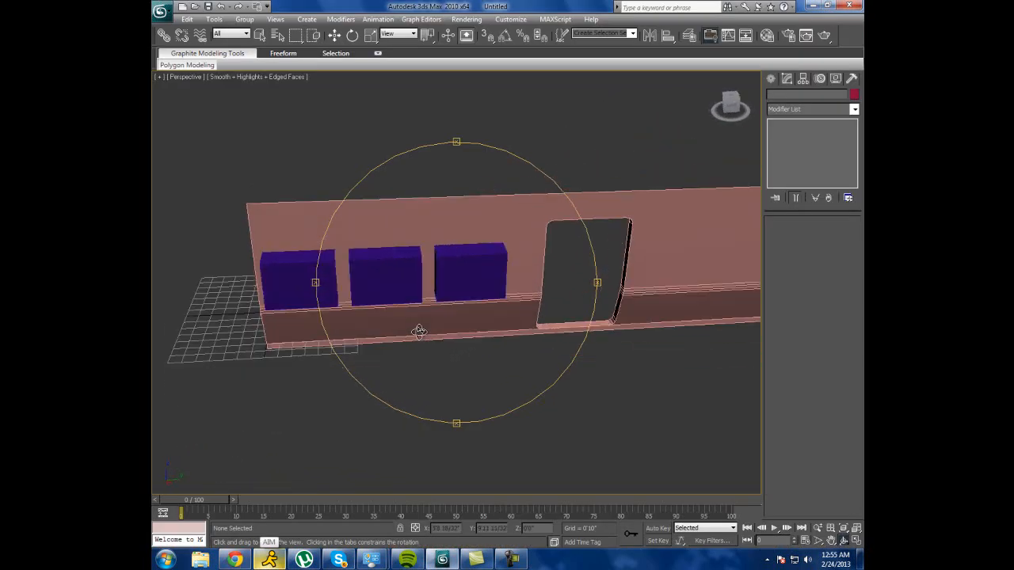
Scale the three window boxes to about 97% along Y and shift them together slightly away from the door opening.
{"action": "left_click", "coordinate": [334, 35]}
{"action": "left_click", "coordinate": [300, 278]}
{"action": "left_click", "coordinate": [385, 277], "text": "ctrl"}
{"action": "left_click", "coordinate": [476, 274], "text": "ctrl"}
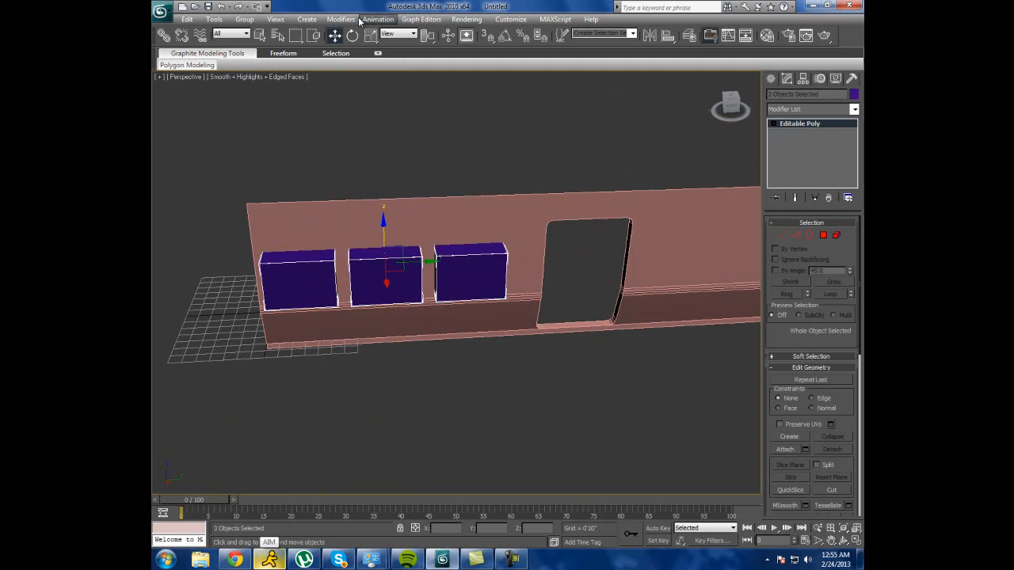
{"action": "left_click", "coordinate": [370, 37]}
{"action": "left_click_drag", "start_coordinate": [335, 264], "coordinate": [336, 267]}
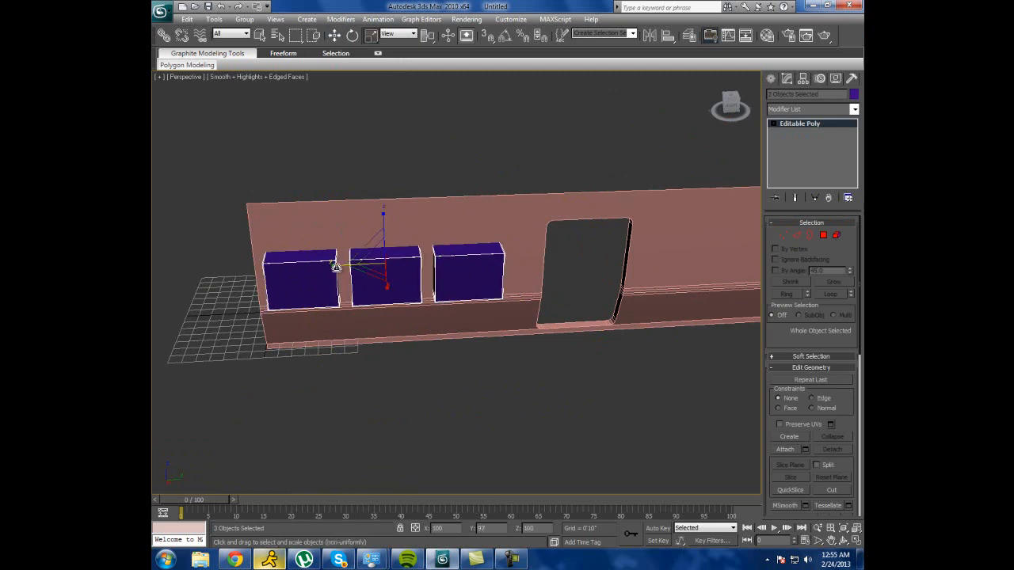
{"action": "left_click", "coordinate": [334, 35]}
{"action": "left_click_drag", "start_coordinate": [421, 261], "coordinate": [414, 261]}
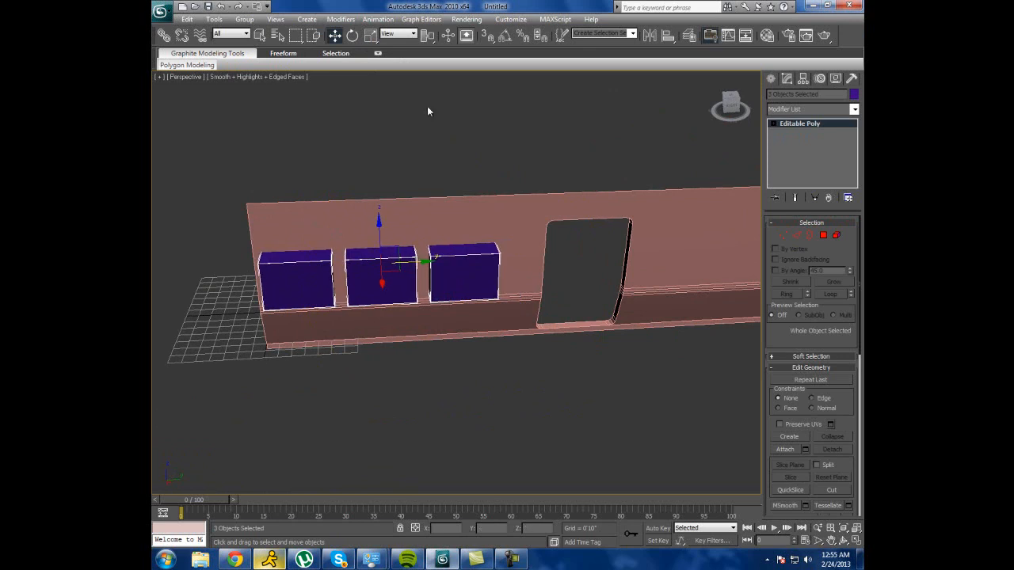
{"action": "left_click", "coordinate": [427, 155]}
Try to attach the box at the wall's end to the box beside the door opening.
{"action": "left_click", "coordinate": [457, 250]}
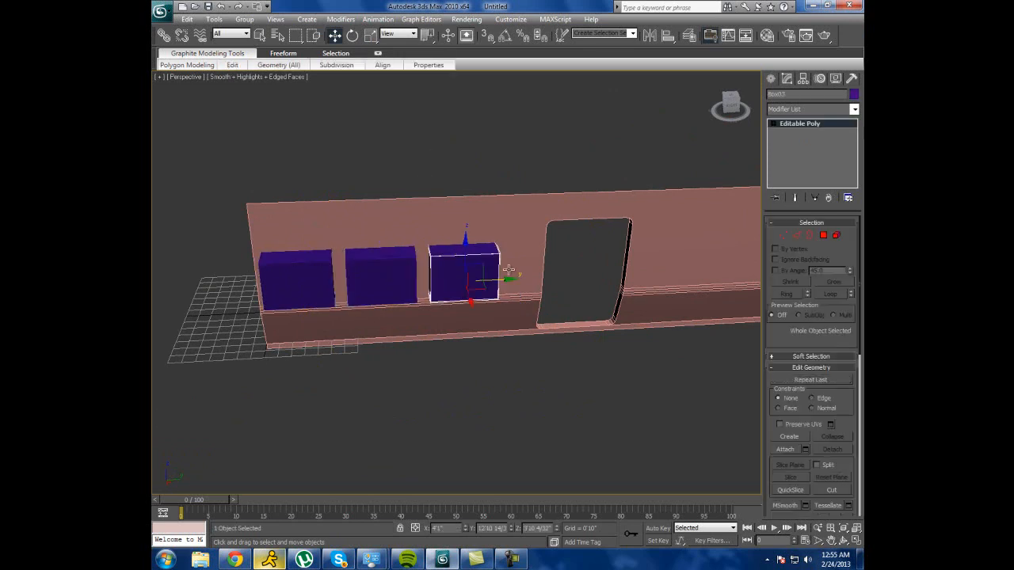
{"action": "left_click", "coordinate": [795, 448]}
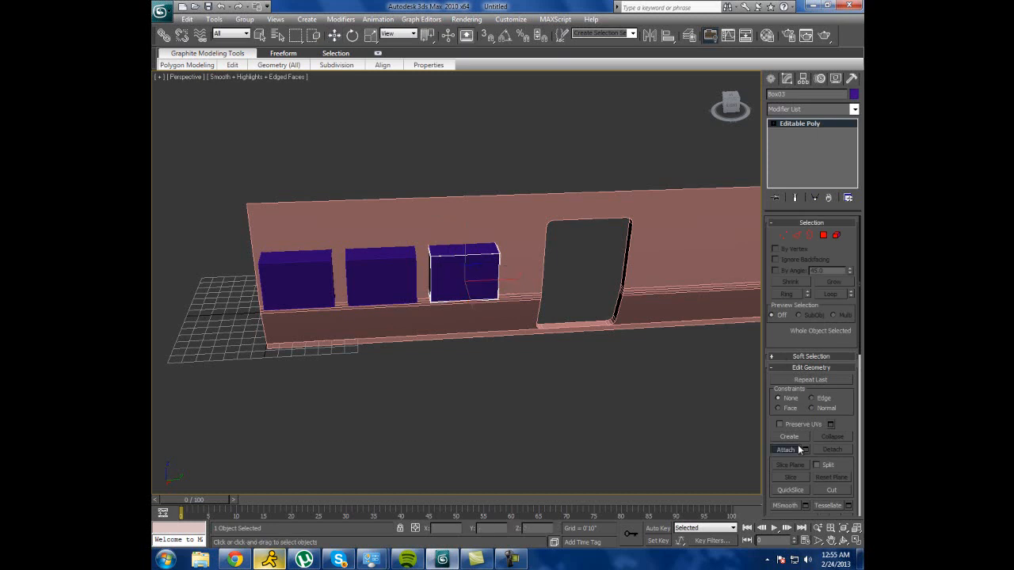
{"action": "left_click", "coordinate": [319, 285]}
{"action": "key", "text": "ctrl+z"}
{"action": "left_click", "coordinate": [325, 305]}
{"action": "key", "text": "ctrl+z"}
Try to attach the end box to the door-side box while editing it at vertex level.
{"action": "left_click", "coordinate": [843, 540]}
{"action": "left_click_drag", "start_coordinate": [434, 238], "coordinate": [513, 223]}
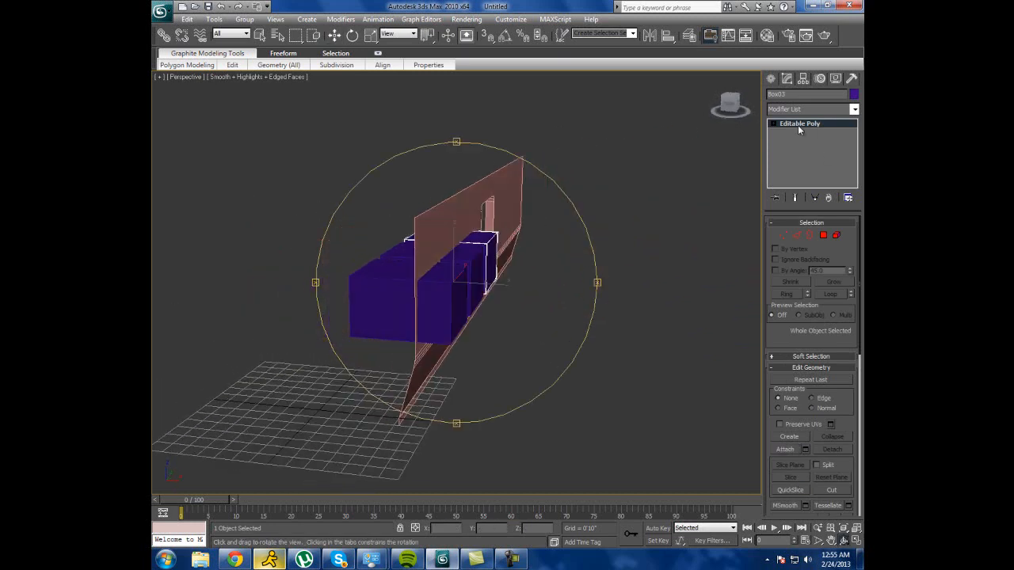
{"action": "key", "text": "1"}
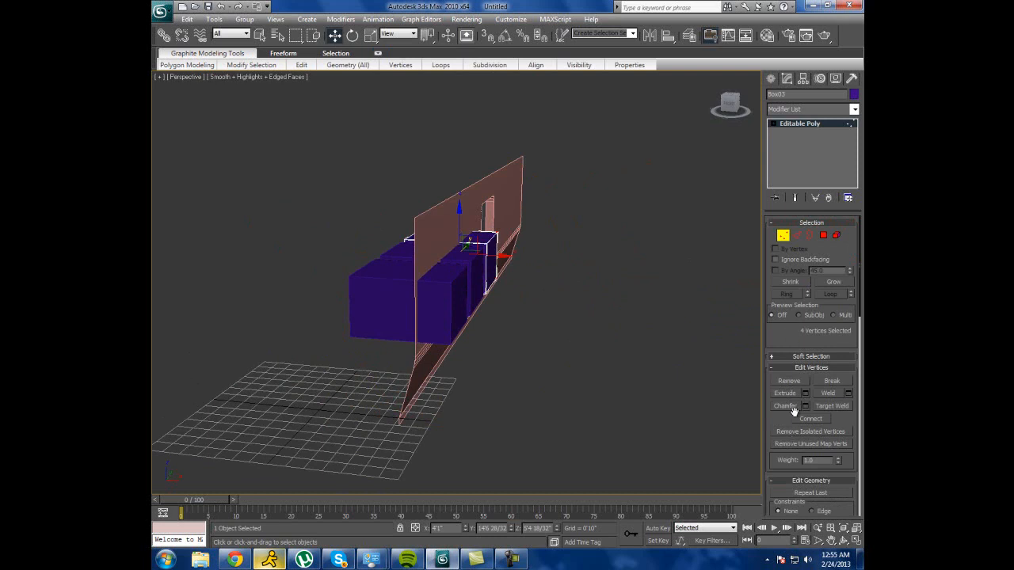
{"action": "scroll", "coordinate": [786, 419], "scroll_direction": "down", "scroll_amount": 5}
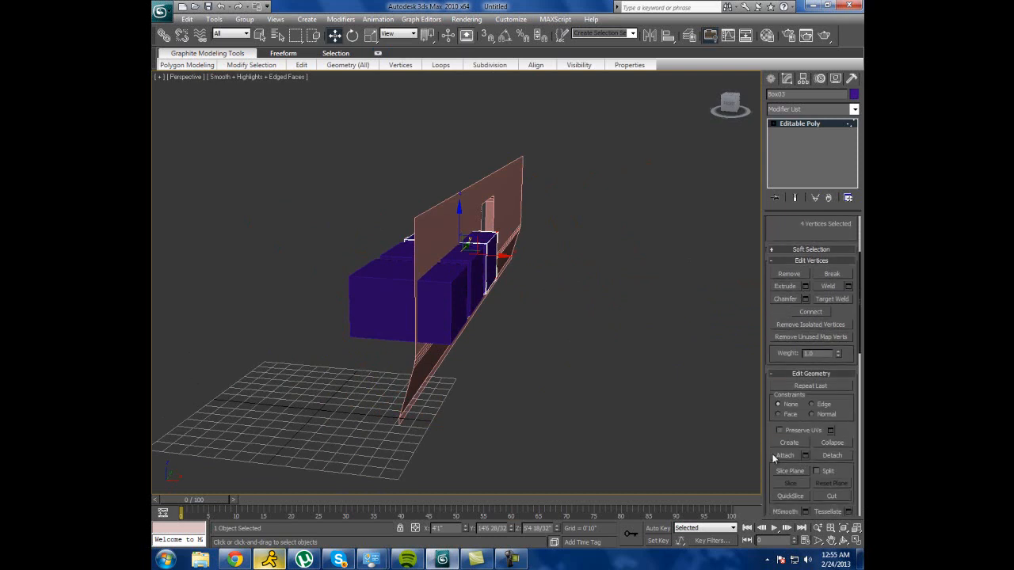
{"action": "left_click", "coordinate": [783, 457]}
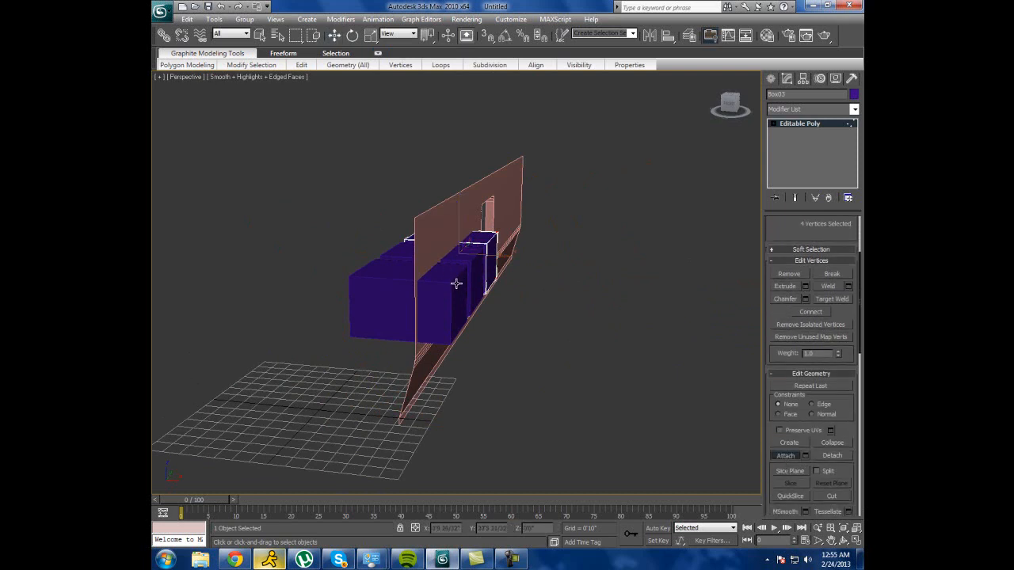
{"action": "left_click", "coordinate": [431, 276]}
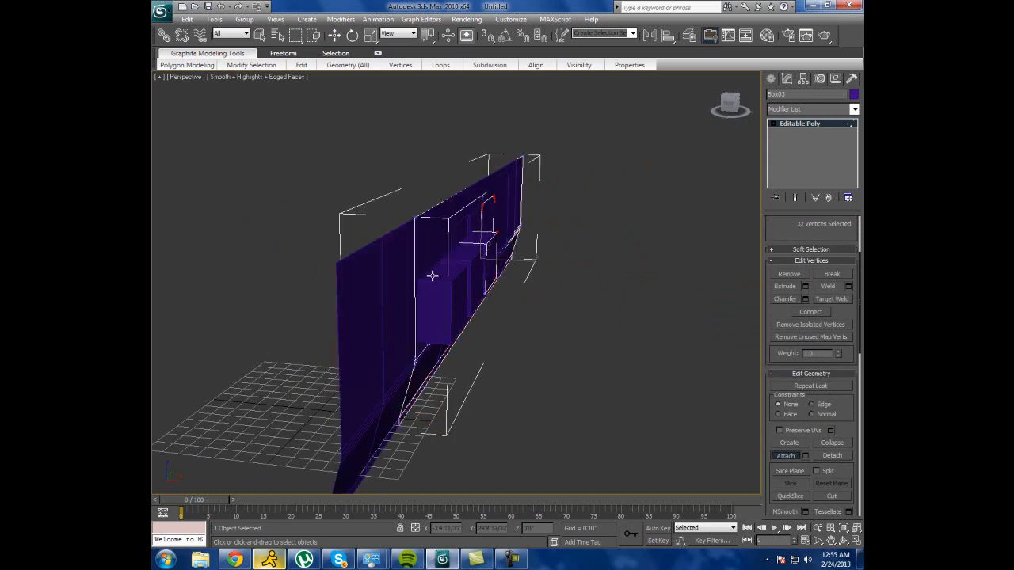
{"action": "key", "text": "ctrl+z"}
{"action": "left_click", "coordinate": [449, 301]}
{"action": "key", "text": "ctrl+z"}
Try to attach the middle box to the door-side box at object level and move the result along X.
{"action": "left_click", "coordinate": [334, 35]}
{"action": "left_click", "coordinate": [556, 259]}
{"action": "left_click", "coordinate": [782, 125]}
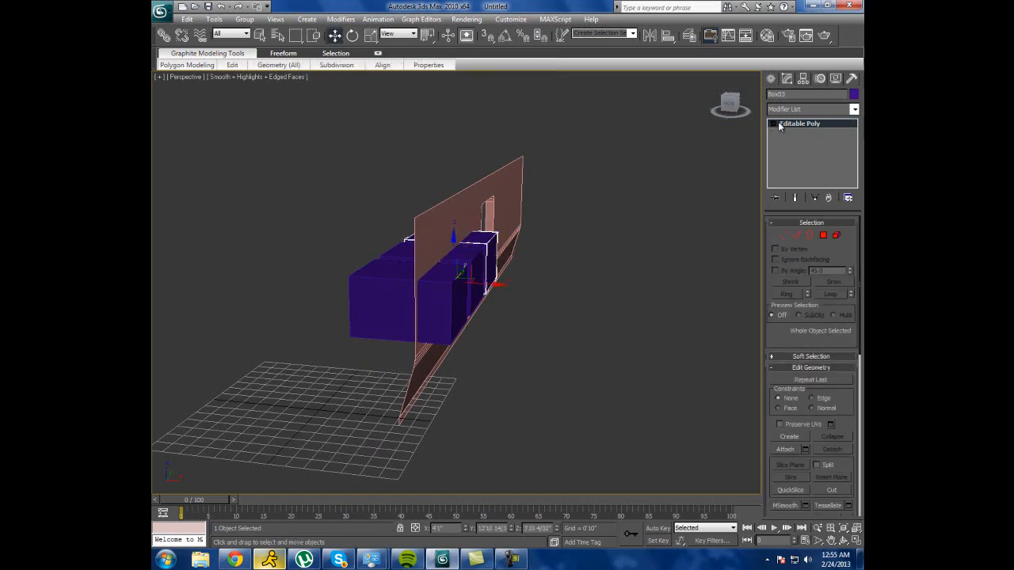
{"action": "left_click", "coordinate": [623, 292]}
{"action": "left_click", "coordinate": [482, 236]}
{"action": "left_click", "coordinate": [785, 448]}
{"action": "left_click", "coordinate": [472, 261]}
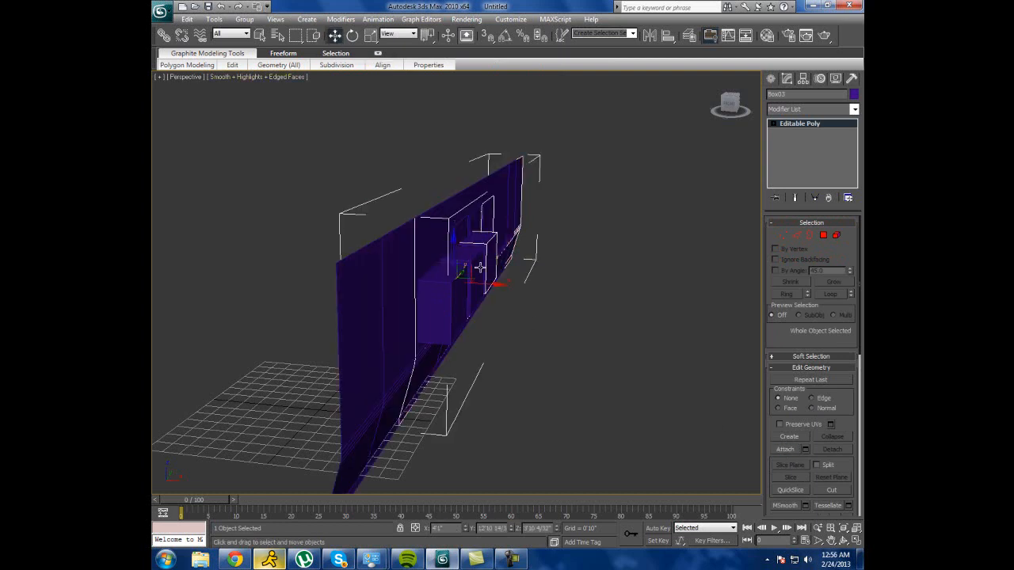
{"action": "left_click_drag", "start_coordinate": [485, 288], "coordinate": [552, 298]}
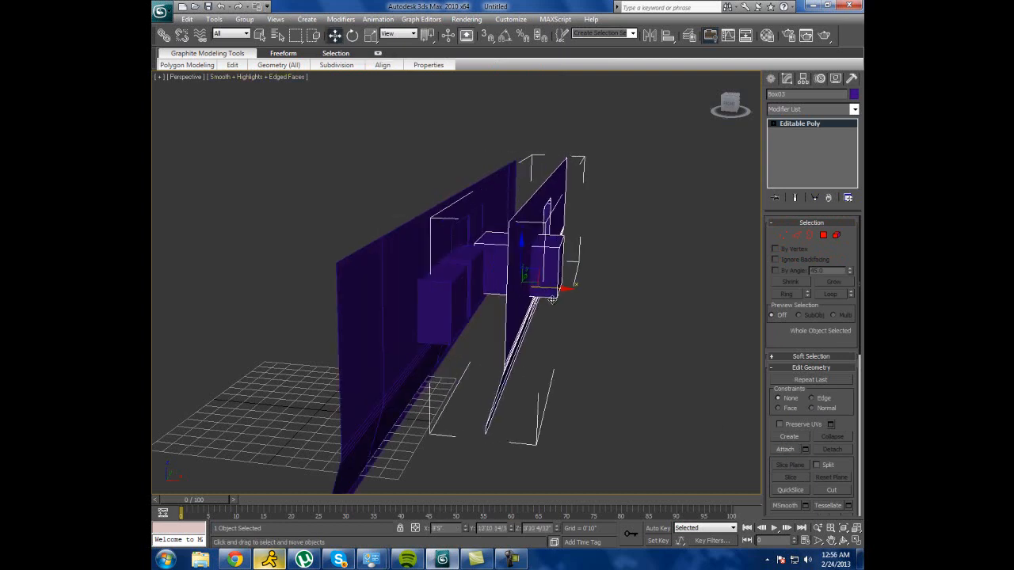
{"action": "key", "text": "ctrl+z"}
{"action": "key", "text": "ctrl+z"}
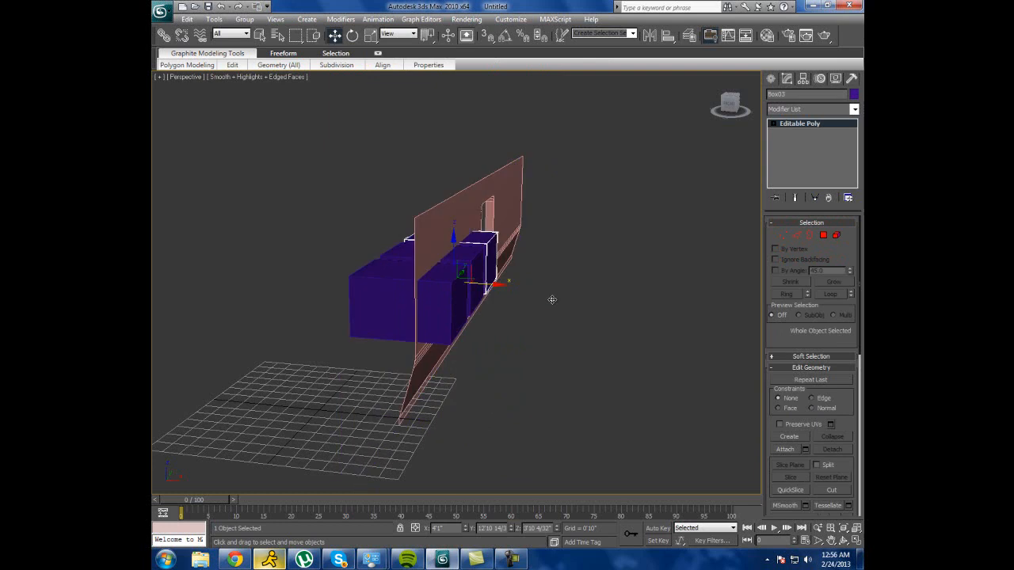
{"action": "left_click", "coordinate": [473, 258]}
{"action": "left_click", "coordinate": [457, 272]}
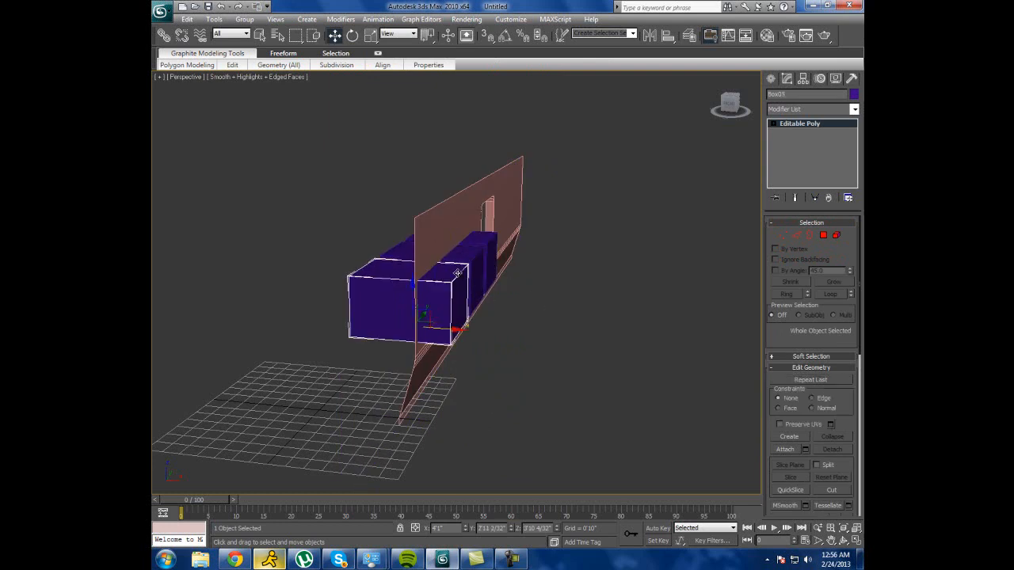
{"action": "left_click", "coordinate": [615, 391]}
{"action": "left_click", "coordinate": [843, 540]}
{"action": "left_click_drag", "start_coordinate": [475, 301], "coordinate": [387, 228]}
{"action": "right_click", "coordinate": [387, 228]}
{"action": "left_click", "coordinate": [407, 302]}
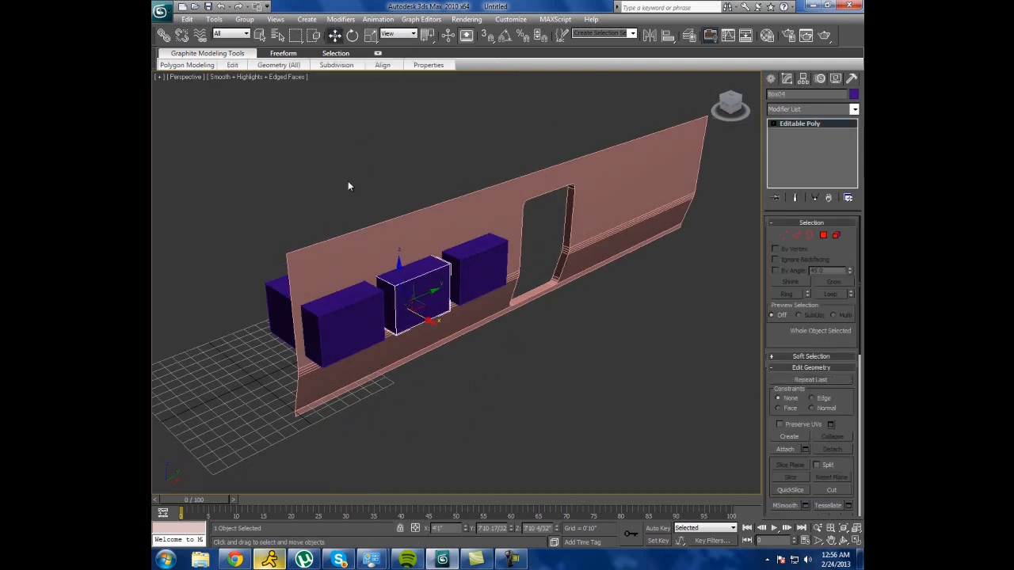
{"action": "left_click", "coordinate": [214, 20]}
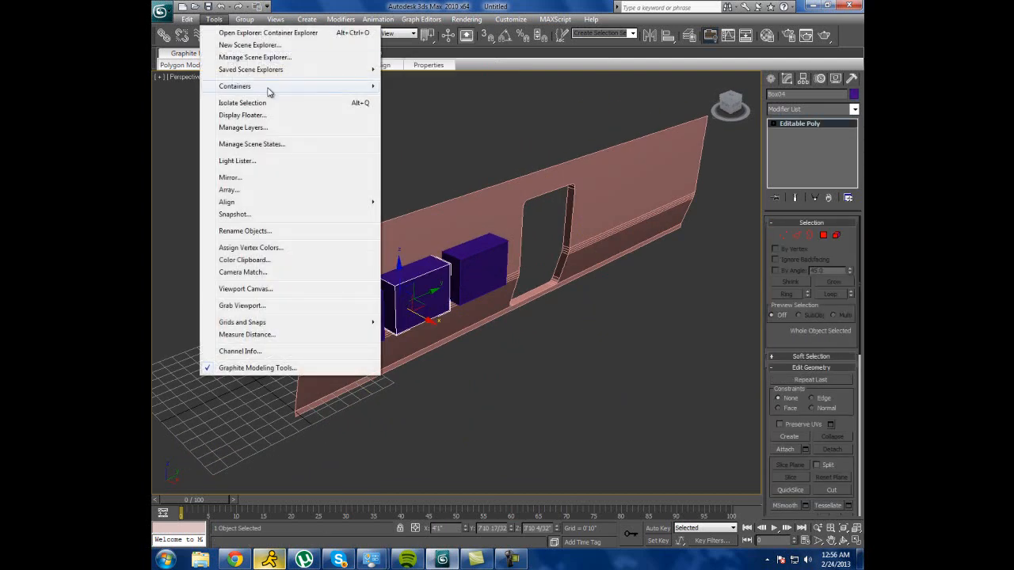
{"action": "mouse_move", "coordinate": [269, 92]}
{"action": "left_click", "coordinate": [480, 380]}
{"action": "left_click", "coordinate": [480, 308]}
Chamfer the four corner edges running through the depth of the door-side window box, with a 5" amount and 4 segments.
{"action": "left_click", "coordinate": [480, 254]}
{"action": "left_click", "coordinate": [772, 124]}
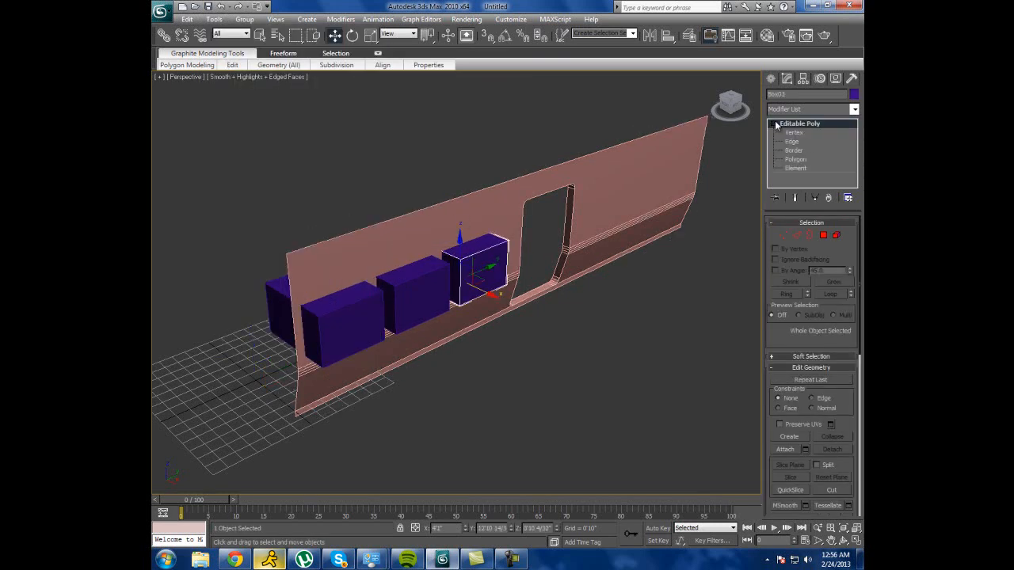
{"action": "left_click", "coordinate": [804, 134]}
{"action": "left_click", "coordinate": [792, 141]}
{"action": "left_click", "coordinate": [451, 255]}
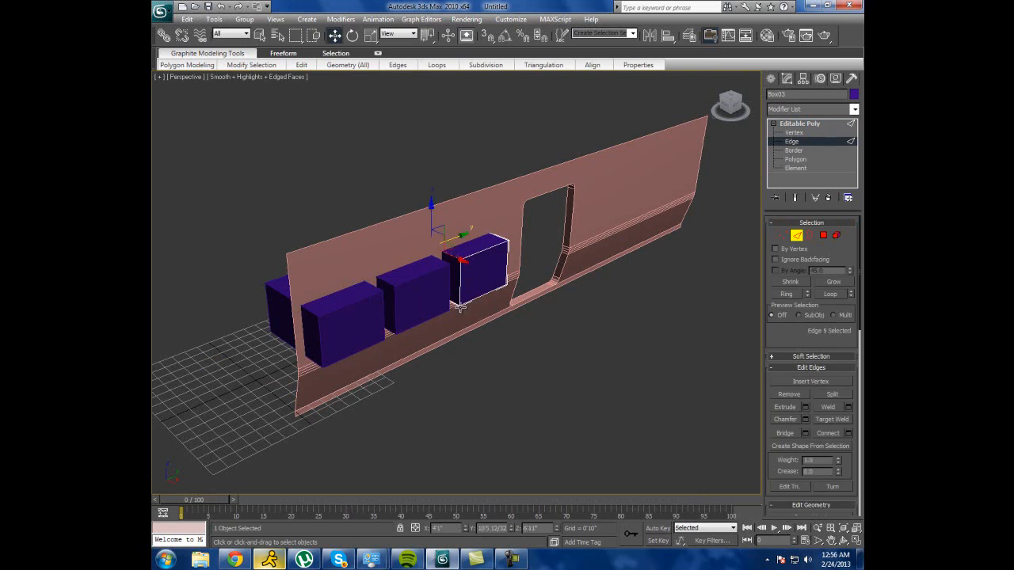
{"action": "left_click", "coordinate": [455, 302], "text": "ctrl"}
{"action": "left_click", "coordinate": [503, 282], "text": "ctrl"}
{"action": "left_click", "coordinate": [499, 288], "text": "ctrl"}
{"action": "left_click", "coordinate": [498, 281], "text": "ctrl"}
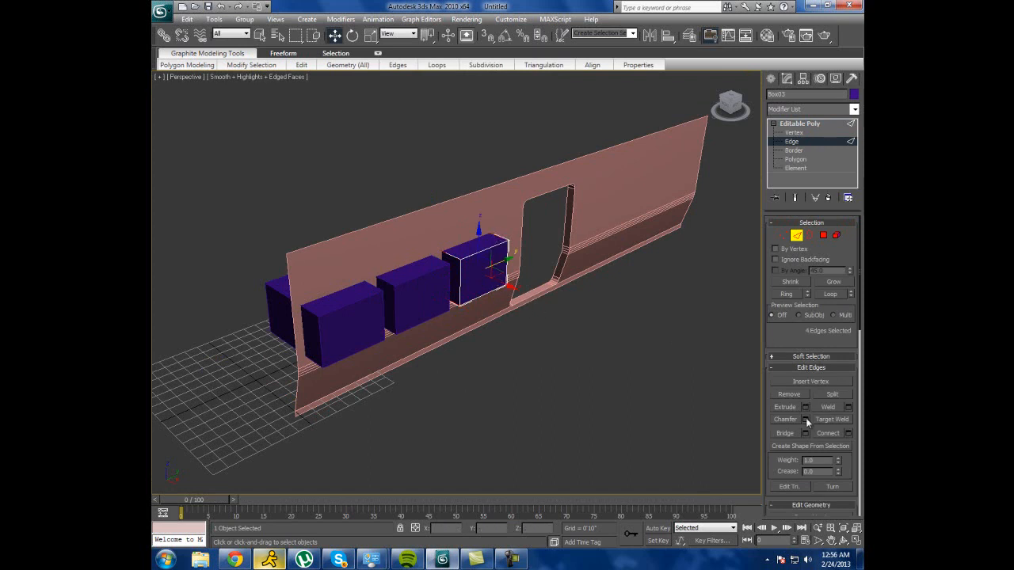
{"action": "left_click", "coordinate": [804, 419]}
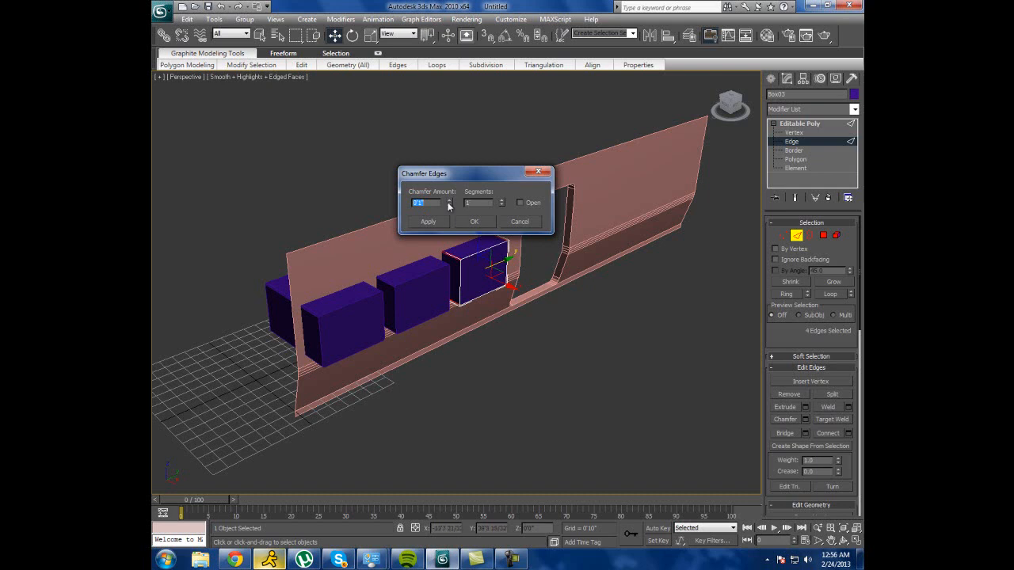
{"action": "left_click_drag", "start_coordinate": [449, 205], "coordinate": [448, 30]}
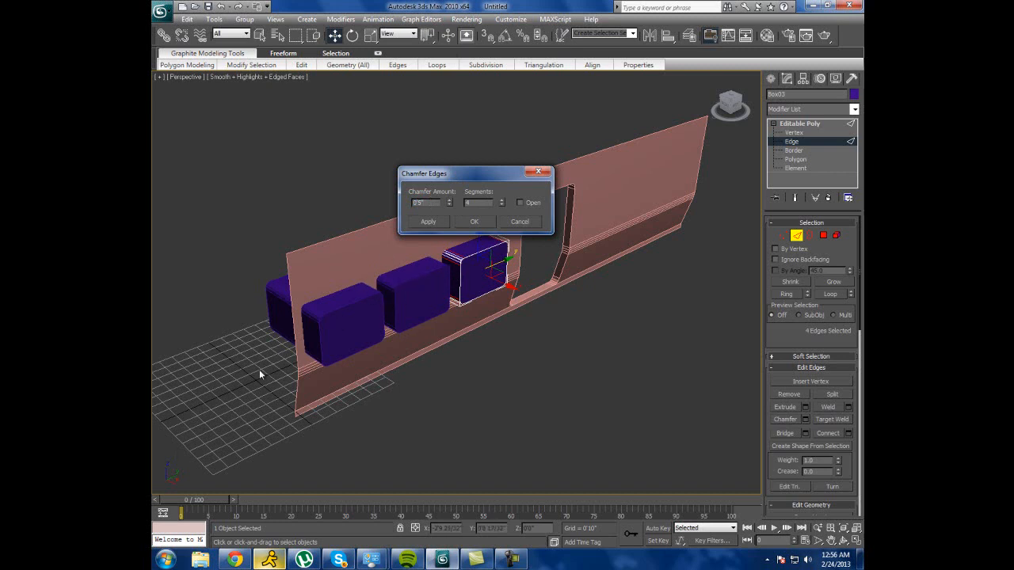
Compare the corner rounding with the train photo and apply the box chamfer at 7" with 5 segments.
{"action": "left_click", "coordinate": [234, 560]}
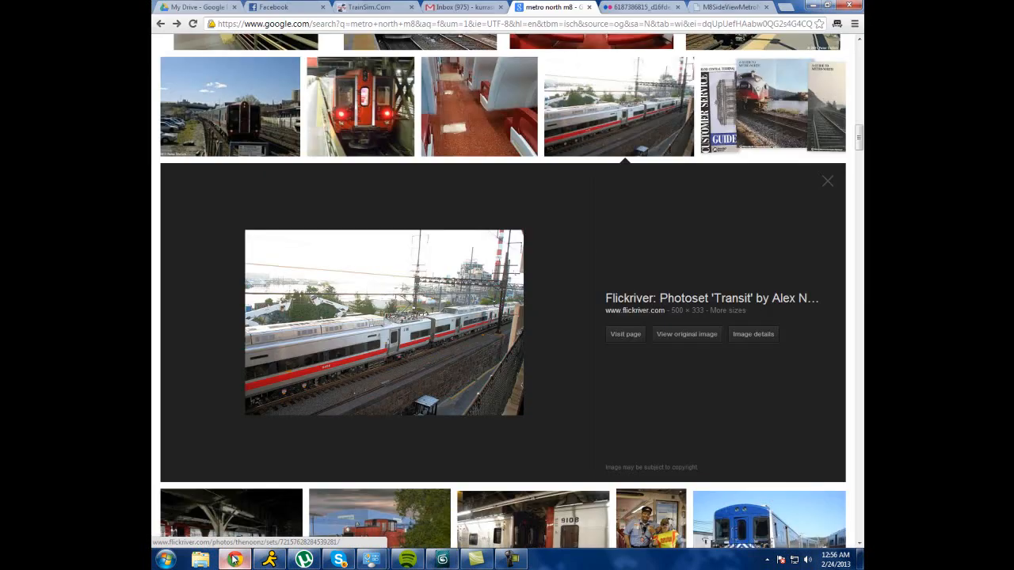
{"action": "left_click", "coordinate": [234, 559]}
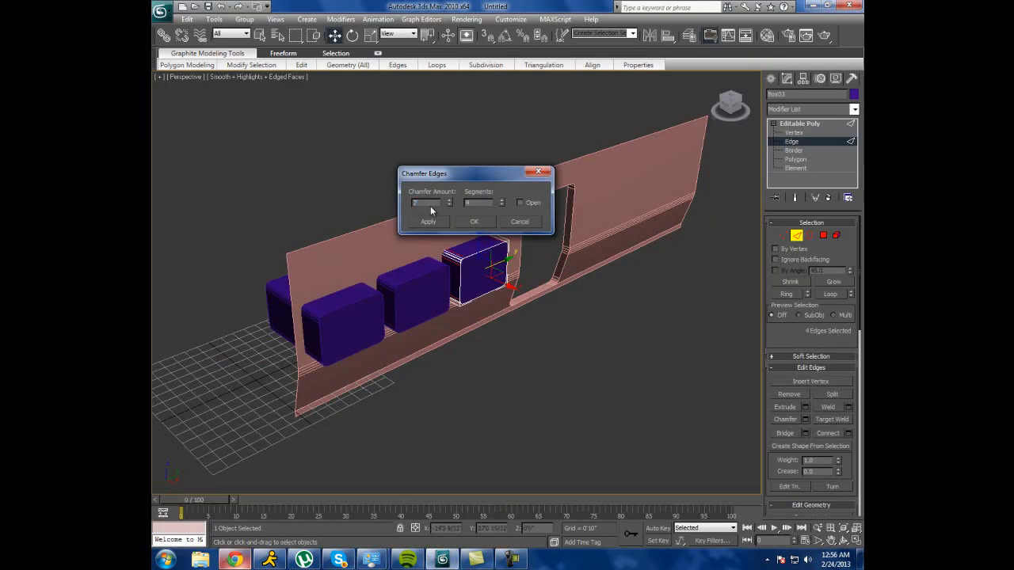
{"action": "left_click", "coordinate": [484, 203]}
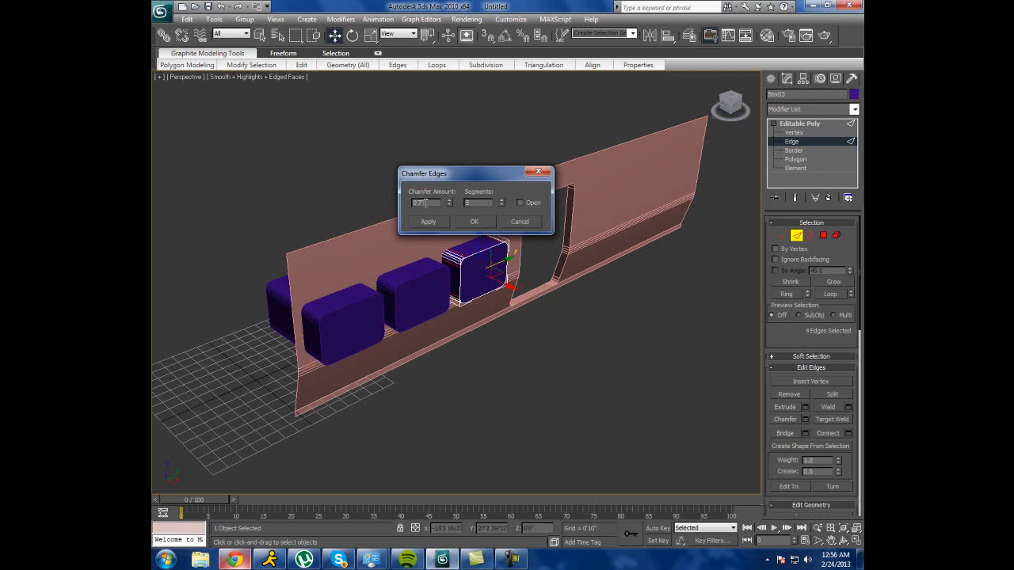
{"action": "left_click", "coordinate": [467, 219]}
{"action": "left_click", "coordinate": [602, 300]}
{"action": "left_click", "coordinate": [795, 124]}
{"action": "left_click", "coordinate": [658, 319]}
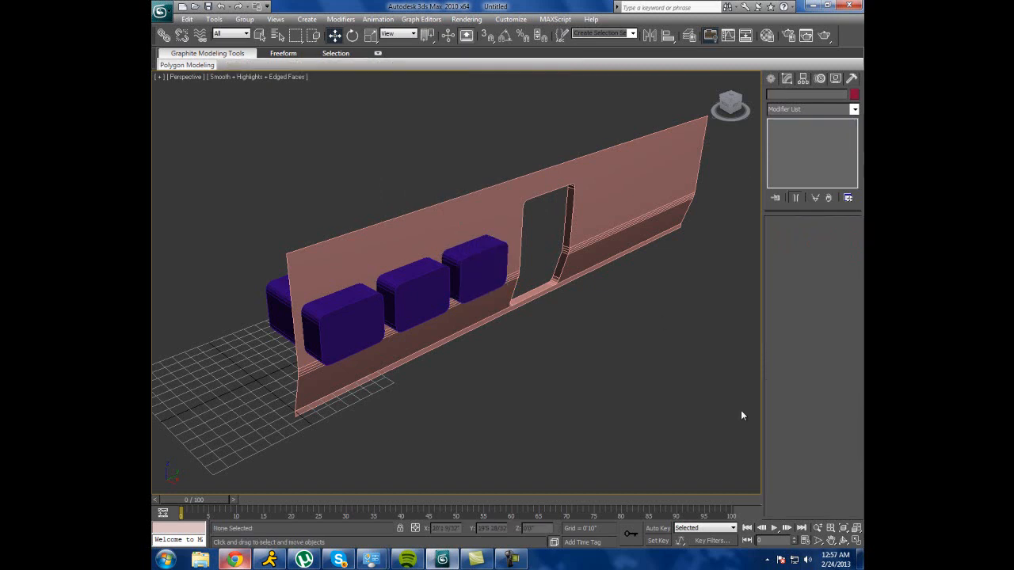
Cut the window opening beside the door by subtracting the door-side box from the wall with a Boolean (A-B).
{"action": "left_click", "coordinate": [845, 542]}
{"action": "left_click_drag", "start_coordinate": [506, 273], "coordinate": [461, 267]}
{"action": "key", "text": "w"}
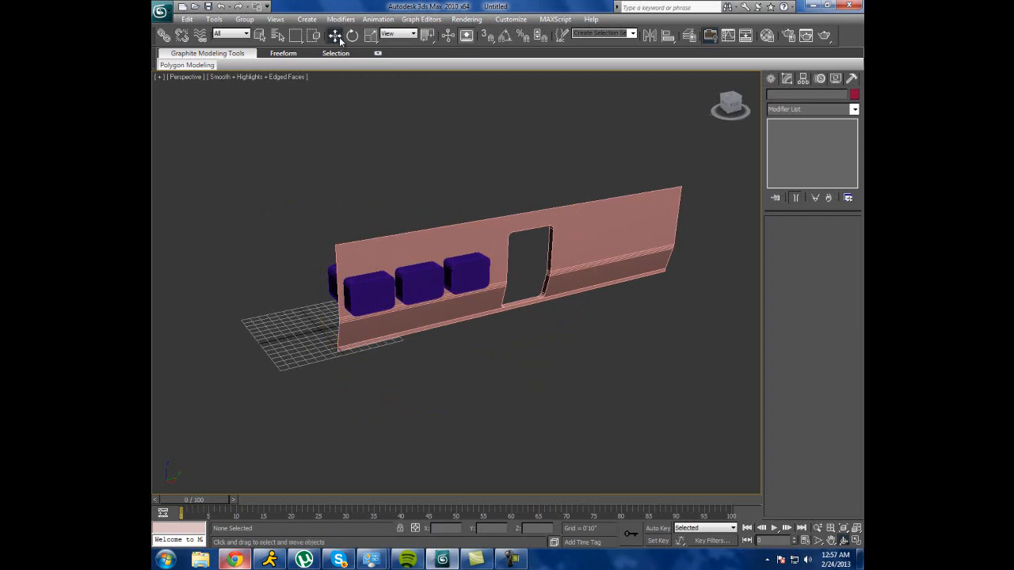
{"action": "left_click", "coordinate": [422, 251]}
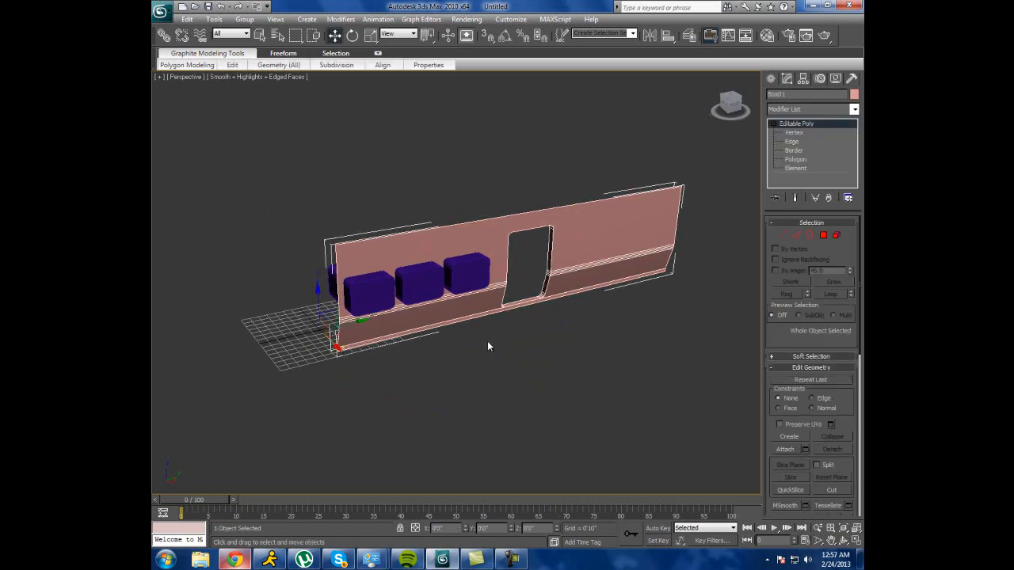
{"action": "left_click", "coordinate": [771, 78]}
{"action": "left_click", "coordinate": [802, 113]}
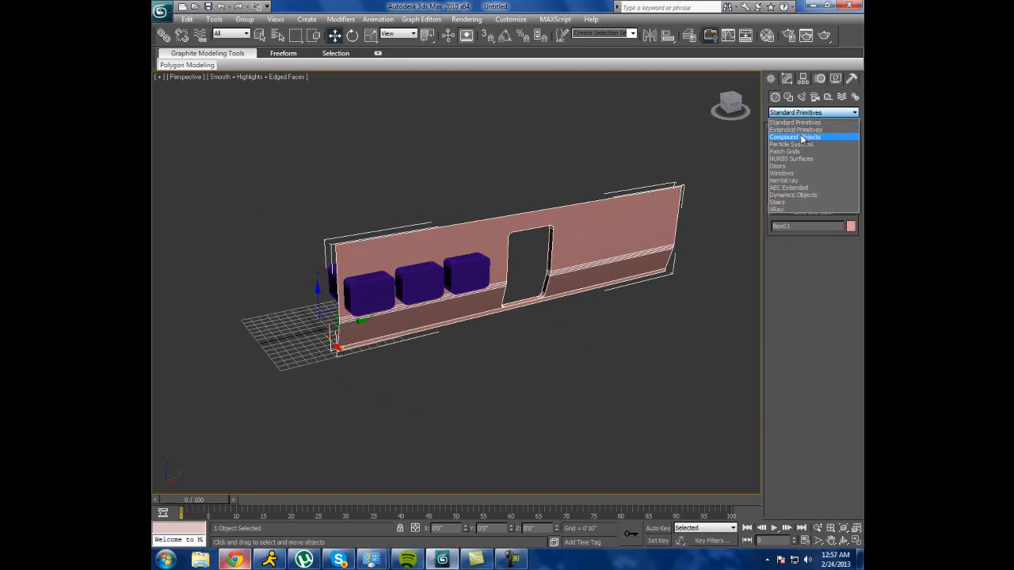
{"action": "left_click", "coordinate": [796, 137]}
{"action": "left_click", "coordinate": [802, 185]}
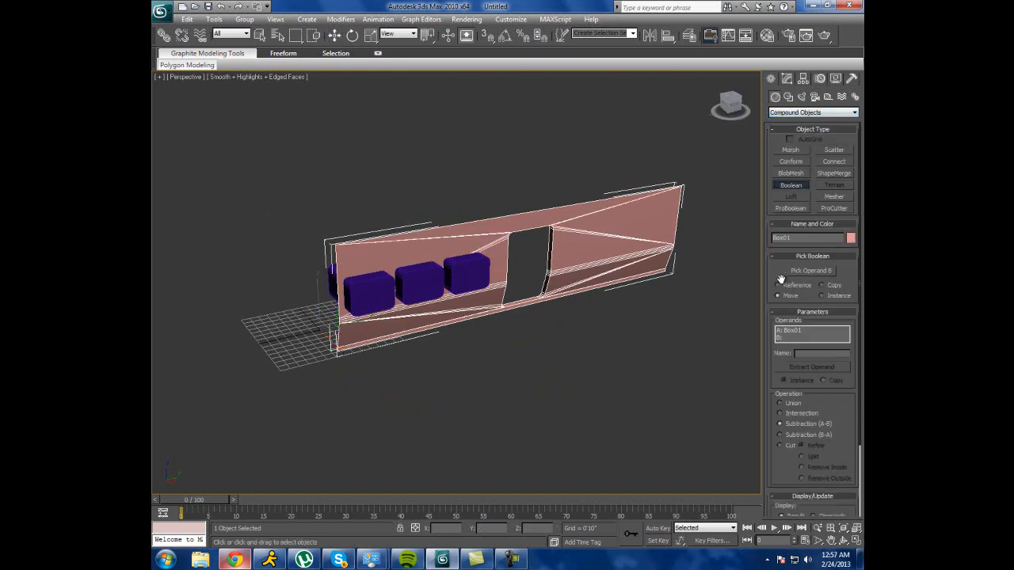
{"action": "left_click", "coordinate": [804, 271]}
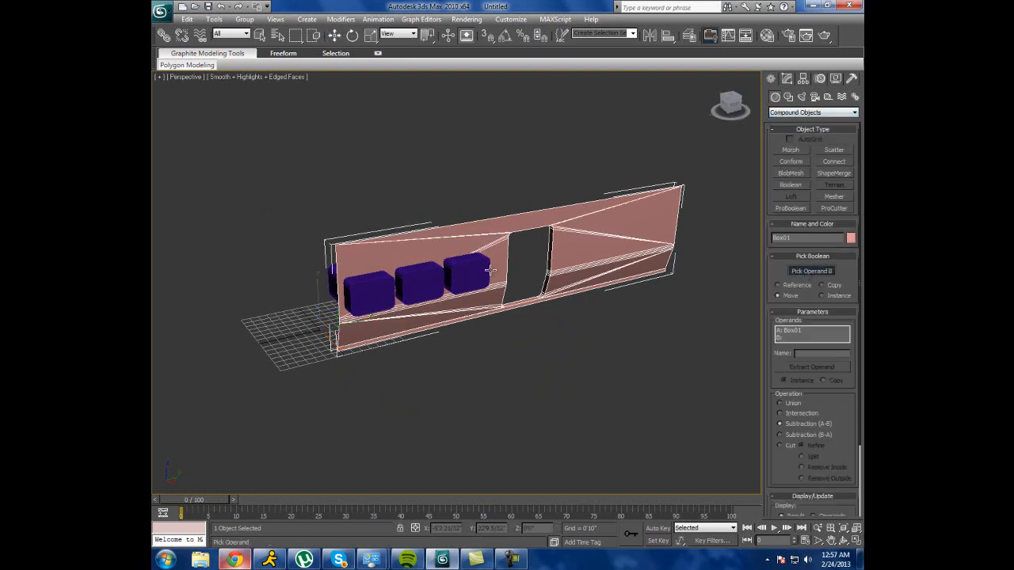
{"action": "left_click", "coordinate": [468, 271]}
Try picking the middle box in the same Boolean, undo that pick, and convert the wall to an editable poly.
{"action": "left_click", "coordinate": [809, 270]}
{"action": "left_click", "coordinate": [424, 276]}
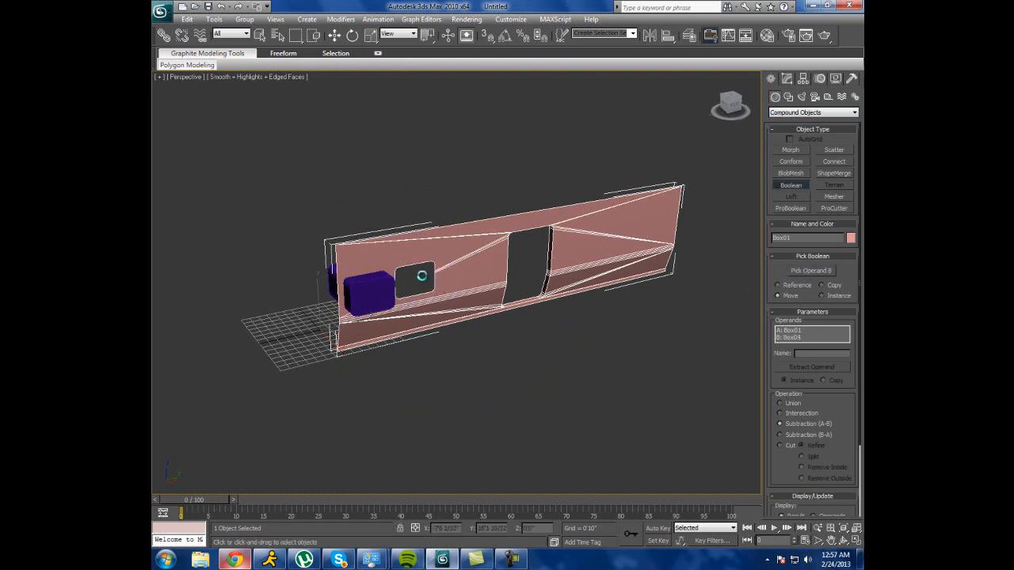
{"action": "left_click", "coordinate": [334, 34]}
{"action": "right_click", "coordinate": [479, 231]}
{"action": "mouse_move", "coordinate": [560, 336]}
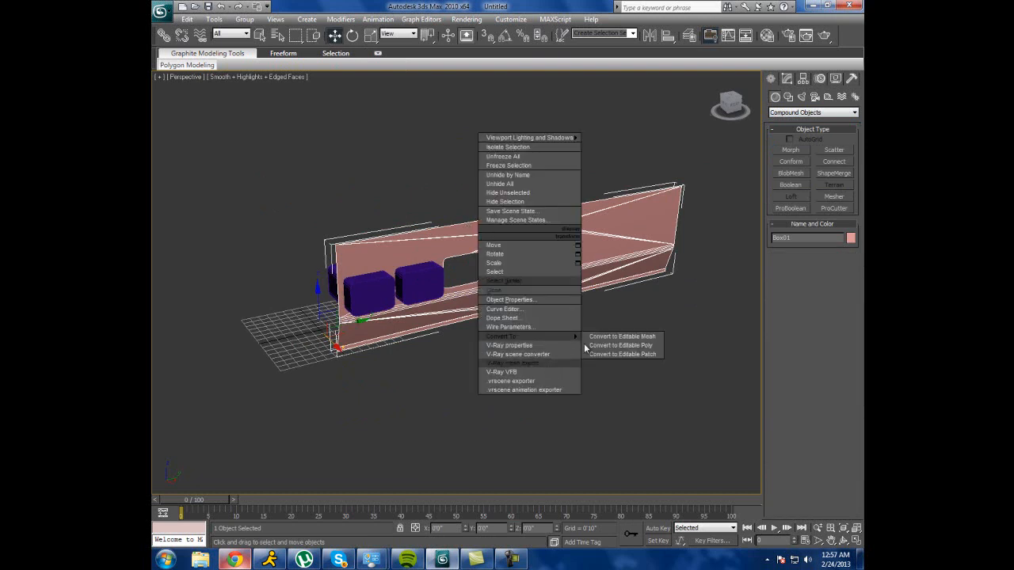
{"action": "left_click", "coordinate": [629, 347]}
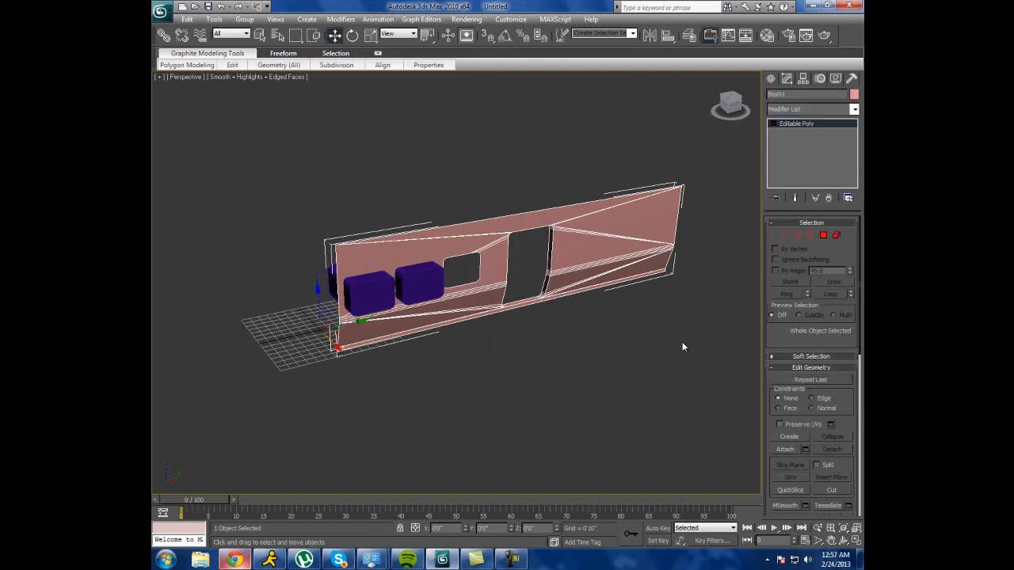
Subtract the middle window box from the wall with a new Boolean and convert the result to an editable poly.
{"action": "left_click", "coordinate": [771, 79]}
{"action": "left_click", "coordinate": [799, 185]}
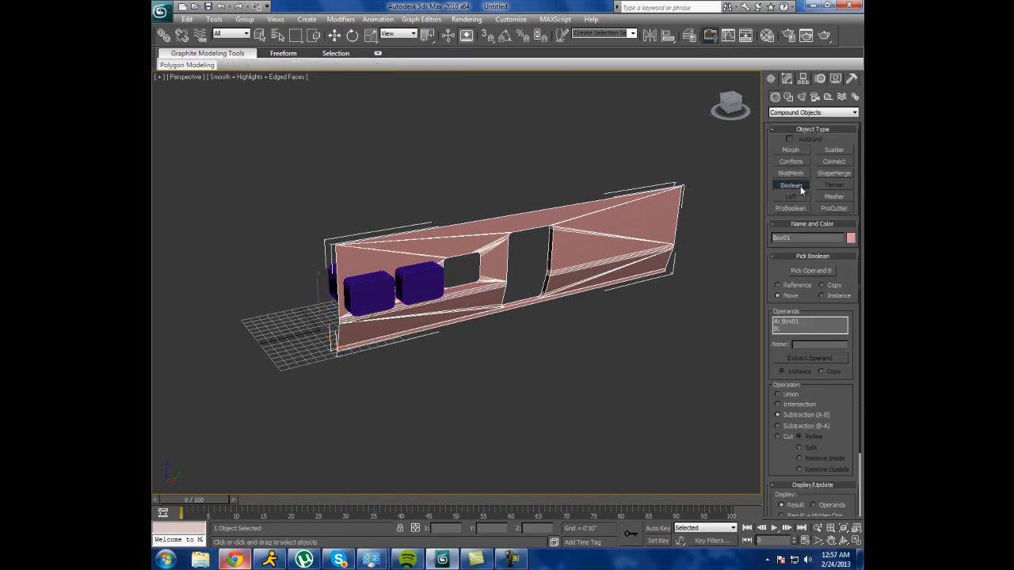
{"action": "left_click", "coordinate": [818, 274]}
{"action": "left_click", "coordinate": [415, 275]}
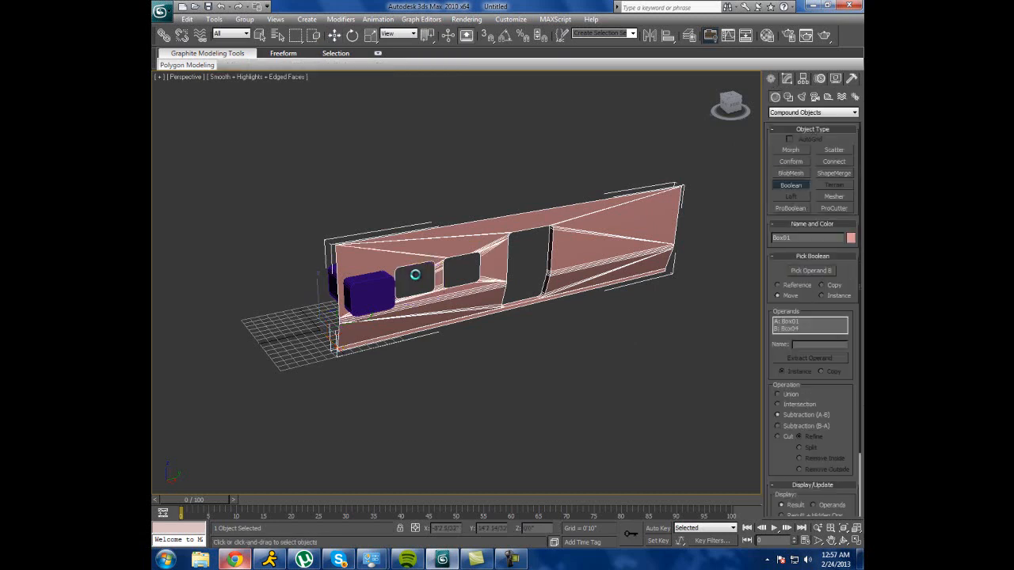
{"action": "left_click", "coordinate": [334, 35]}
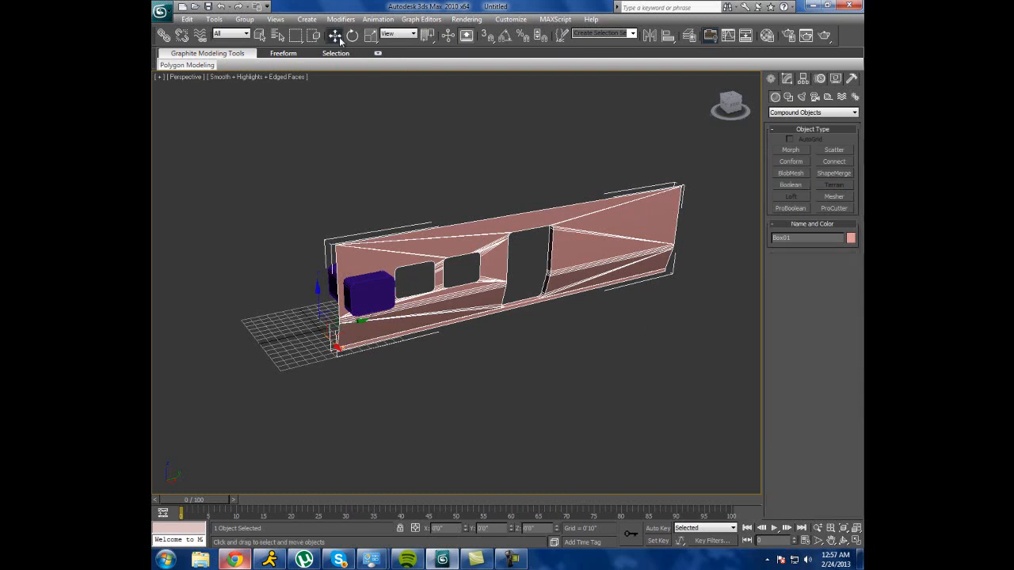
{"action": "right_click", "coordinate": [450, 246]}
{"action": "mouse_move", "coordinate": [546, 350]}
{"action": "left_click", "coordinate": [591, 357]}
{"action": "left_click", "coordinate": [770, 125]}
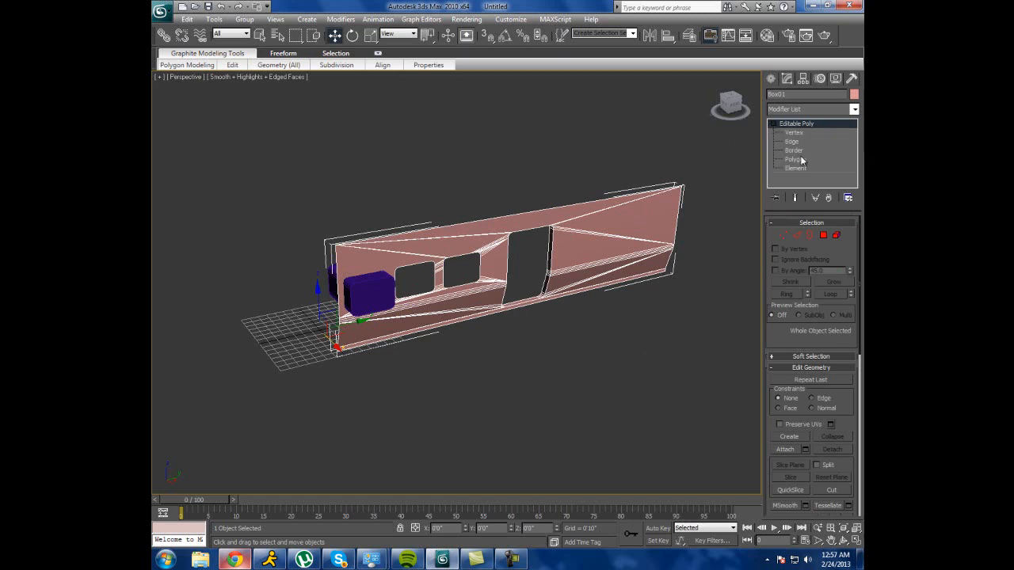
Cut the last window opening by subtracting the box at the wall's end with another Boolean.
{"action": "left_click", "coordinate": [774, 79]}
{"action": "left_click", "coordinate": [792, 173]}
{"action": "left_click", "coordinate": [791, 185]}
{"action": "left_click", "coordinate": [824, 271]}
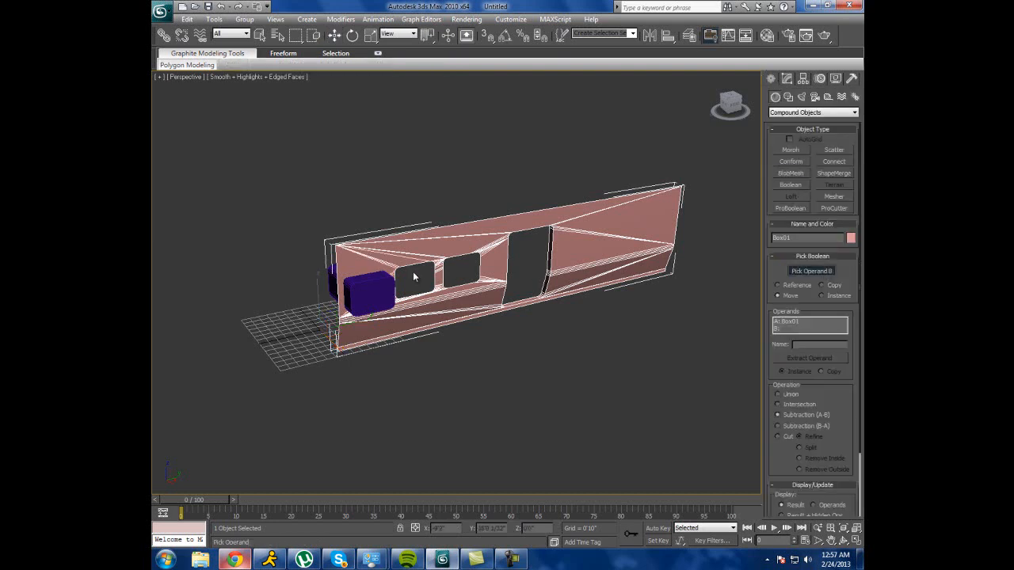
{"action": "left_click", "coordinate": [367, 280]}
{"action": "left_click", "coordinate": [335, 35]}
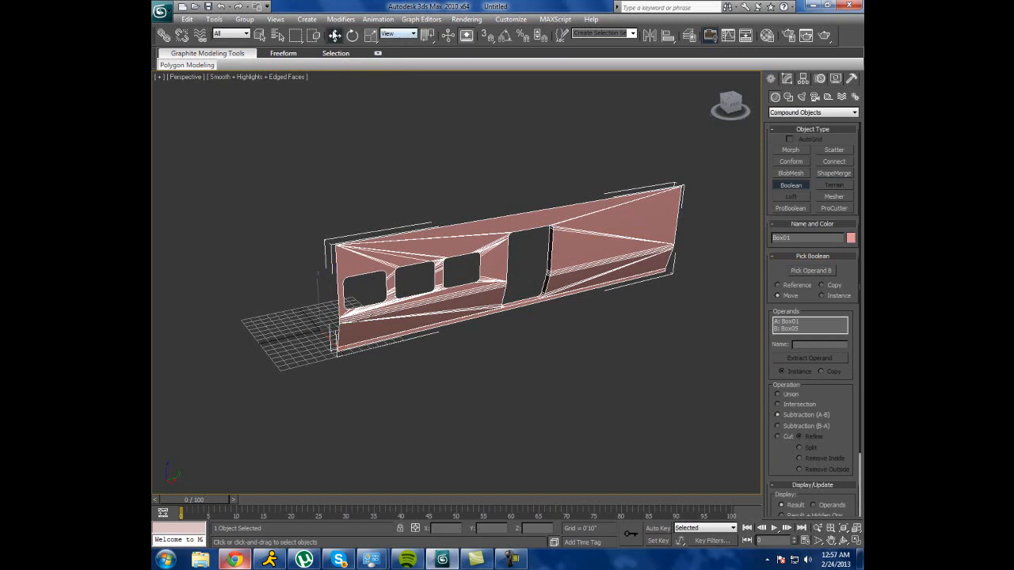
{"action": "left_click", "coordinate": [432, 194]}
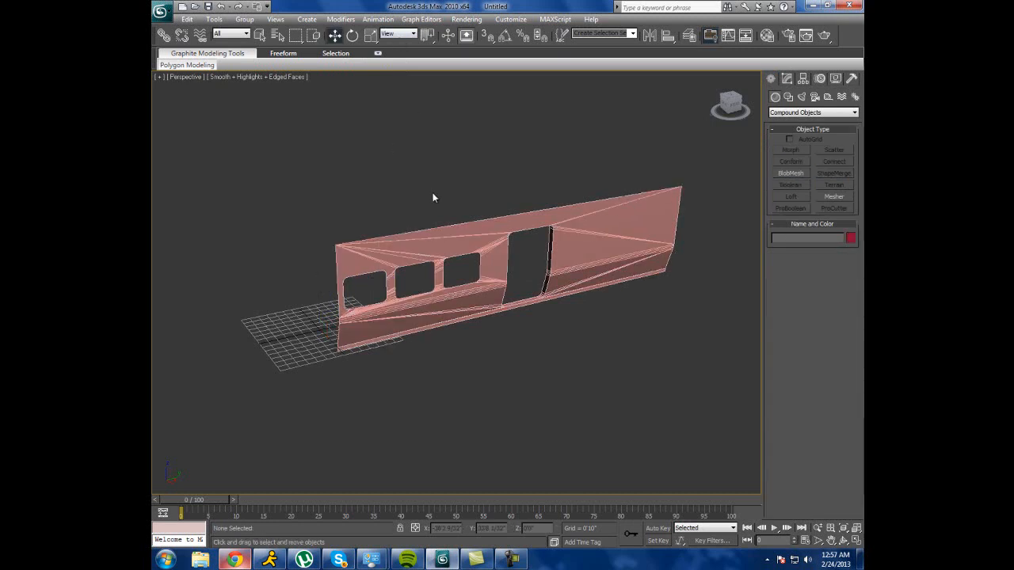
Convert the wall with all three window openings to an editable poly.
{"action": "left_click", "coordinate": [843, 540]}
{"action": "left_click_drag", "start_coordinate": [563, 328], "coordinate": [581, 319]}
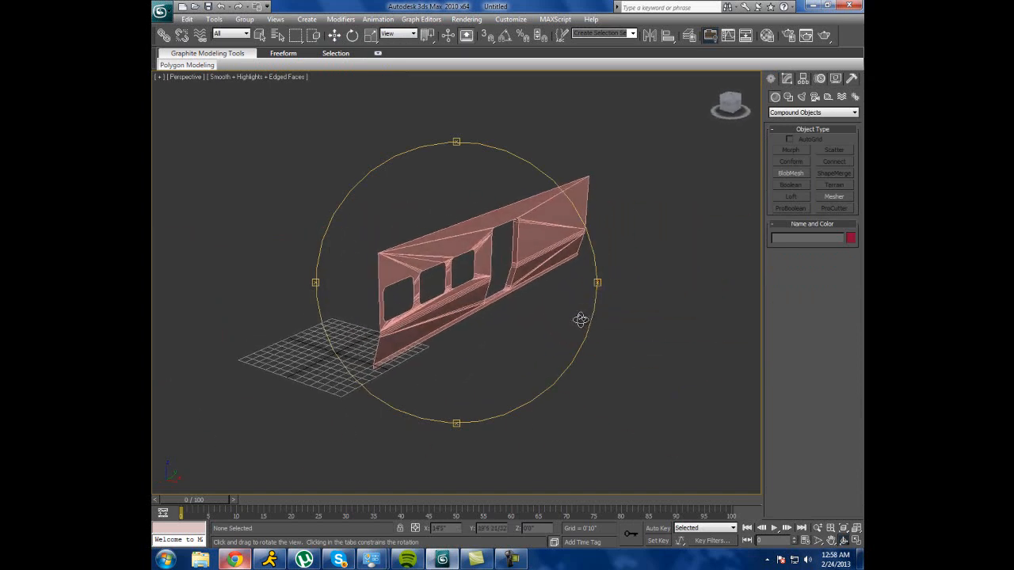
{"action": "scroll", "coordinate": [498, 294], "scroll_direction": "up", "scroll_amount": 4}
{"action": "scroll", "coordinate": [457, 304], "scroll_direction": "down", "scroll_amount": 5}
{"action": "left_click_drag", "start_coordinate": [461, 296], "coordinate": [491, 290]}
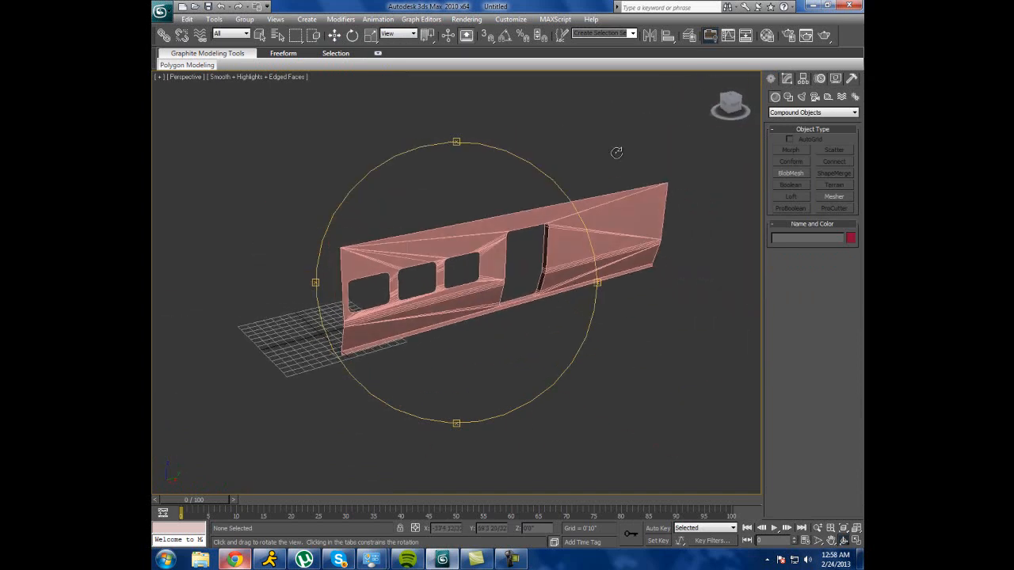
{"action": "left_click", "coordinate": [793, 81]}
{"action": "left_click", "coordinate": [770, 79]}
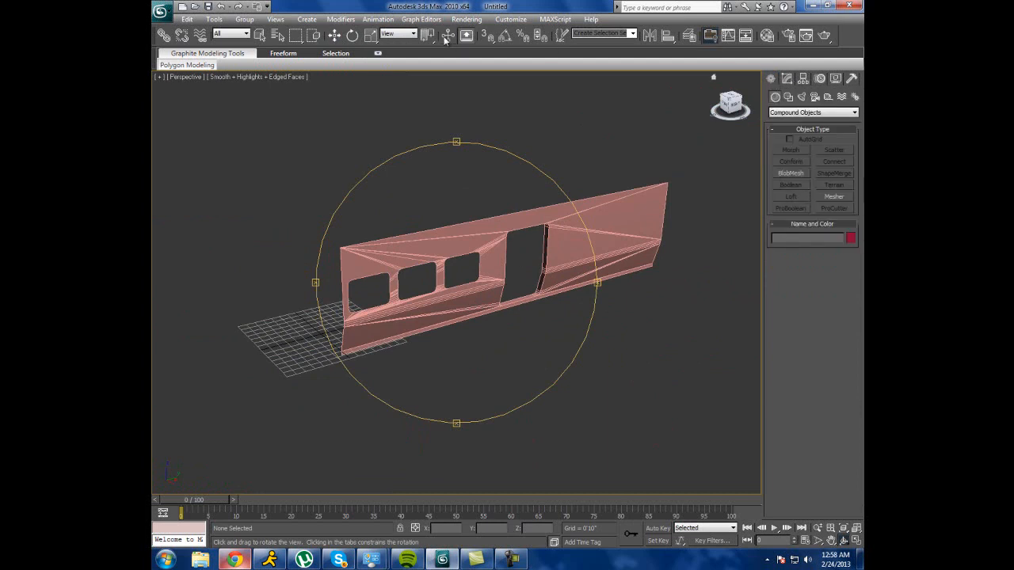
{"action": "left_click", "coordinate": [335, 35]}
{"action": "left_click", "coordinate": [436, 232]}
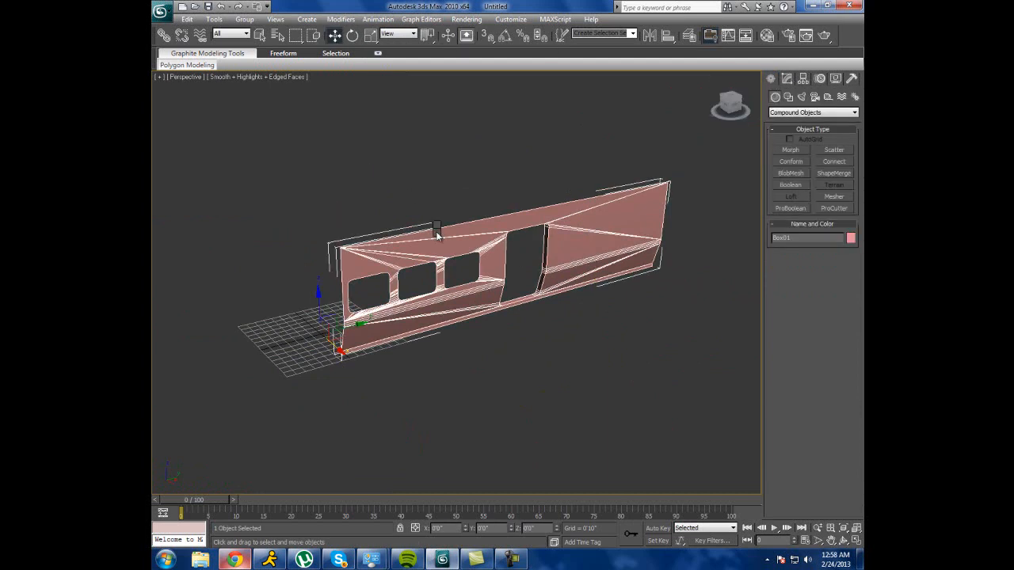
{"action": "right_click", "coordinate": [436, 235]}
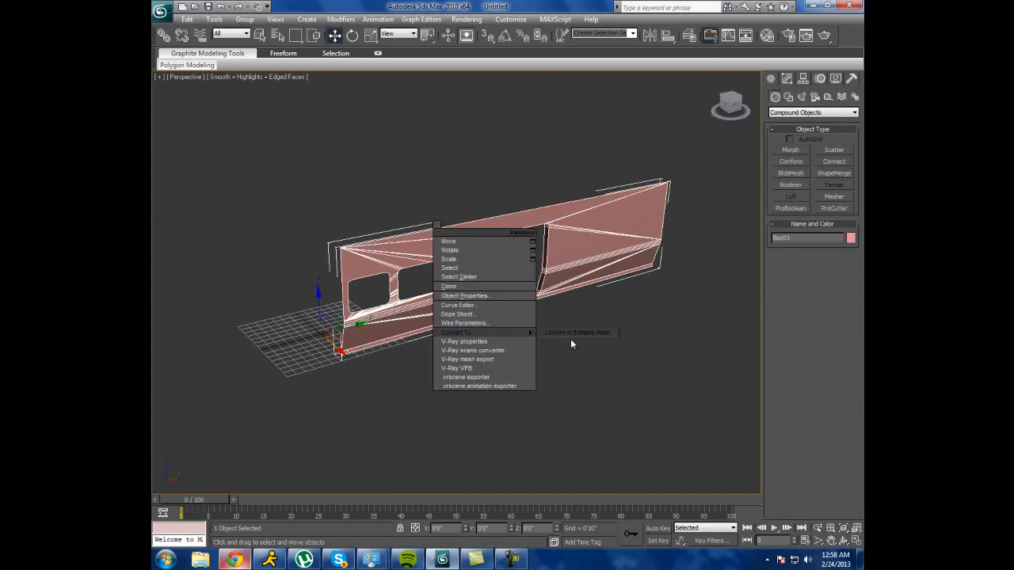
{"action": "left_click", "coordinate": [579, 342]}
Select the border loops of all three window openings at border level.
{"action": "left_click", "coordinate": [773, 124]}
{"action": "left_click", "coordinate": [795, 159]}
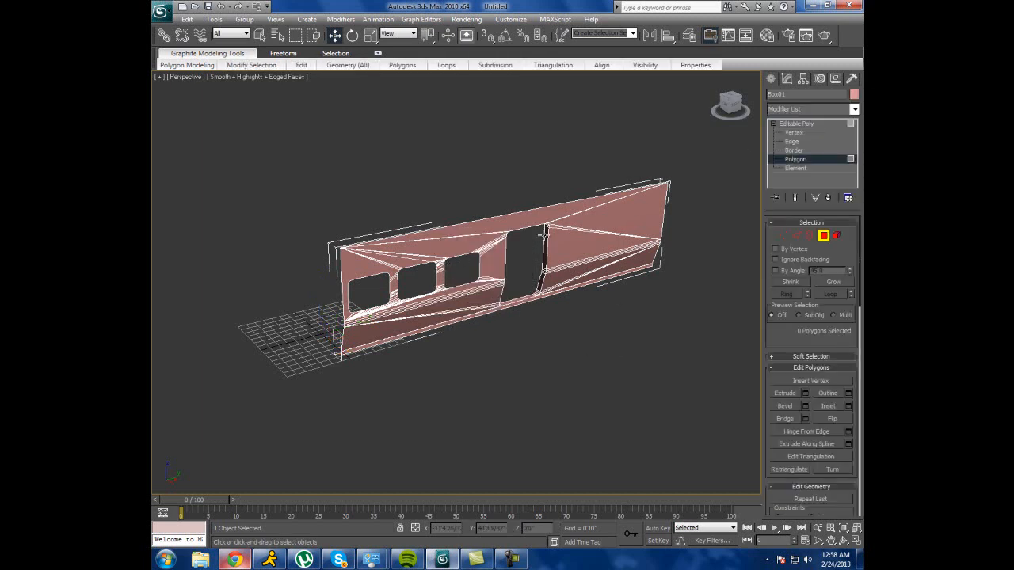
{"action": "left_click", "coordinate": [793, 149]}
{"action": "left_click", "coordinate": [418, 265]}
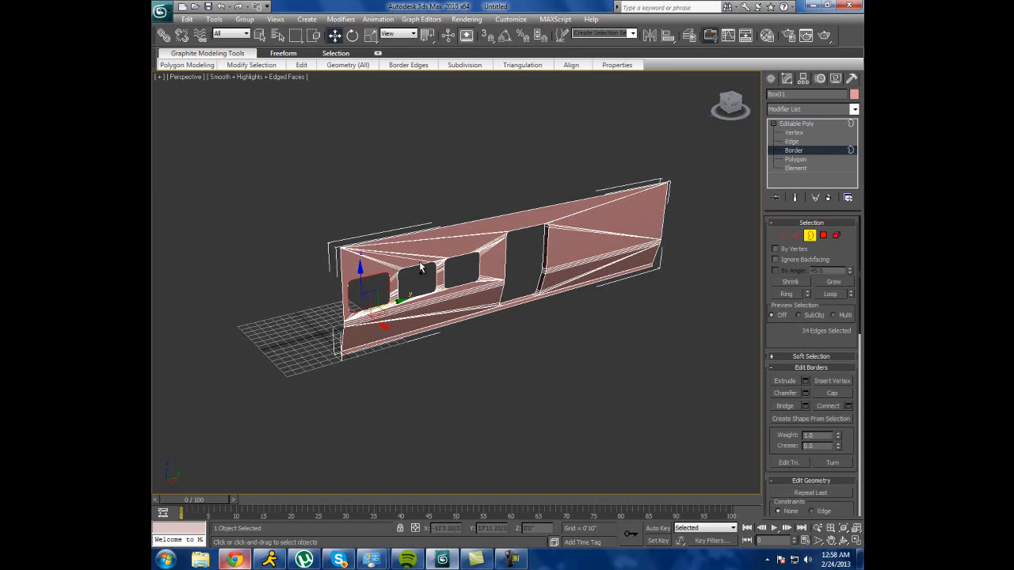
{"action": "left_click", "coordinate": [418, 265], "text": "ctrl"}
{"action": "left_click", "coordinate": [462, 258], "text": "ctrl"}
Try extending the three window borders along X into recesses, inspect the new faces up close, and undo the extension.
{"action": "left_click_drag", "start_coordinate": [480, 280], "coordinate": [476, 279], "text": "shift"}
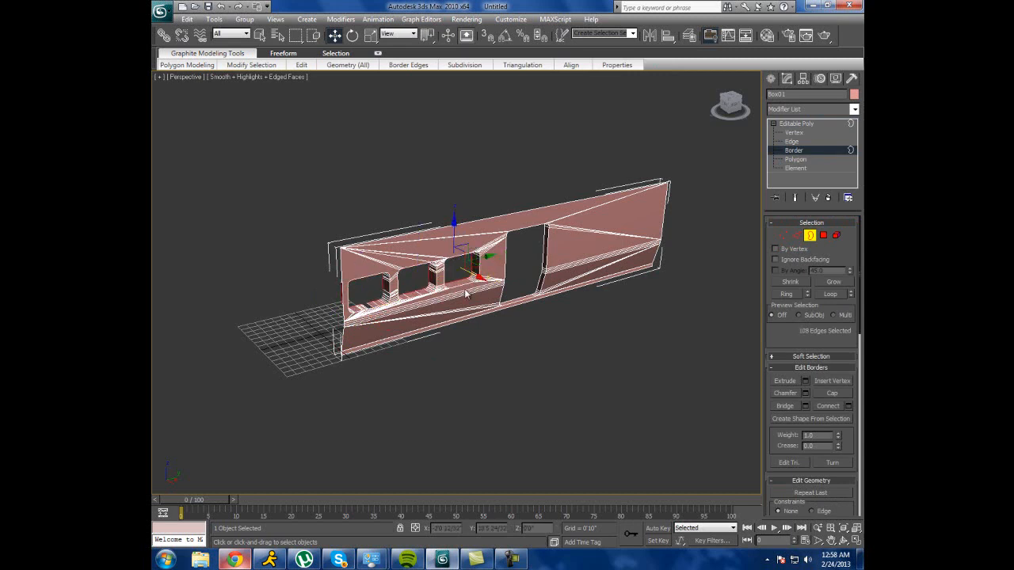
{"action": "scroll", "coordinate": [473, 261], "scroll_direction": "up", "scroll_amount": 4}
{"action": "scroll", "coordinate": [423, 331], "scroll_direction": "up", "scroll_amount": 5}
{"action": "middle_click_drag", "start_coordinate": [446, 317], "coordinate": [635, 306]}
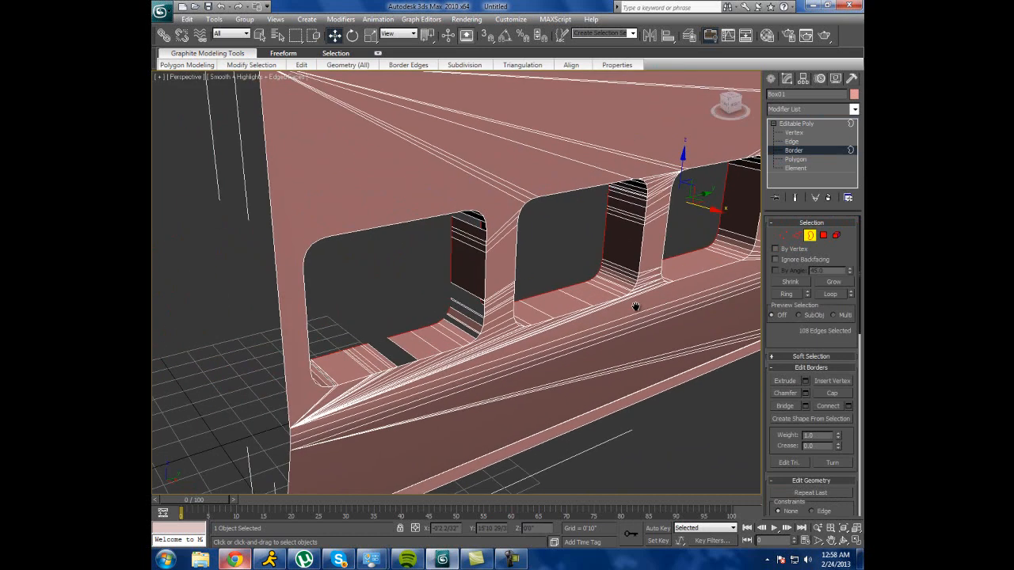
{"action": "scroll", "coordinate": [519, 315], "scroll_direction": "up", "scroll_amount": 8}
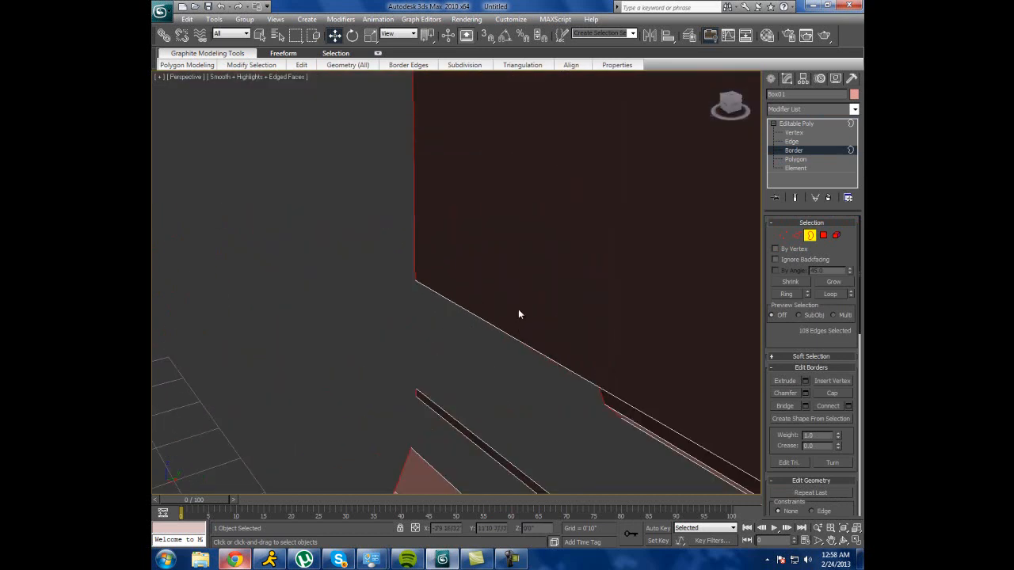
{"action": "scroll", "coordinate": [518, 310], "scroll_direction": "down", "scroll_amount": 5}
{"action": "key", "text": "ctrl+z"}
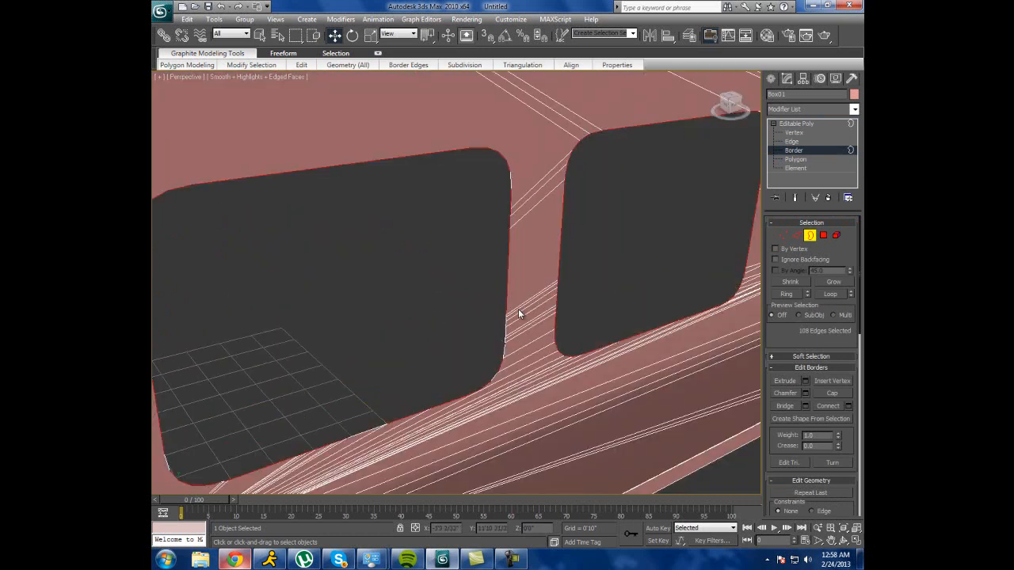
{"action": "scroll", "coordinate": [519, 310], "scroll_direction": "down", "scroll_amount": 3}
{"action": "scroll", "coordinate": [518, 314], "scroll_direction": "down", "scroll_amount": 8}
{"action": "left_click", "coordinate": [795, 124]}
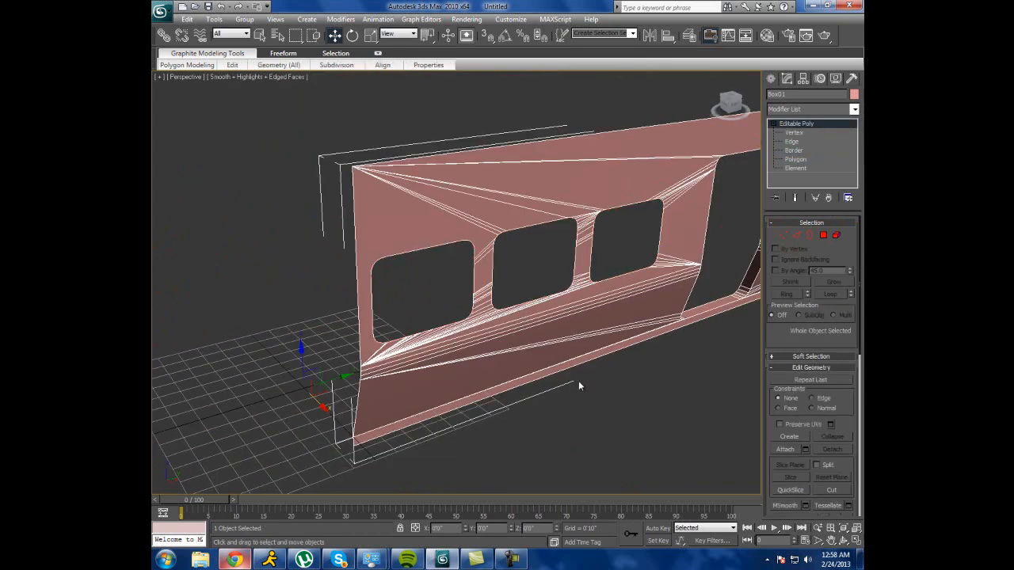
{"action": "left_click", "coordinate": [793, 132]}
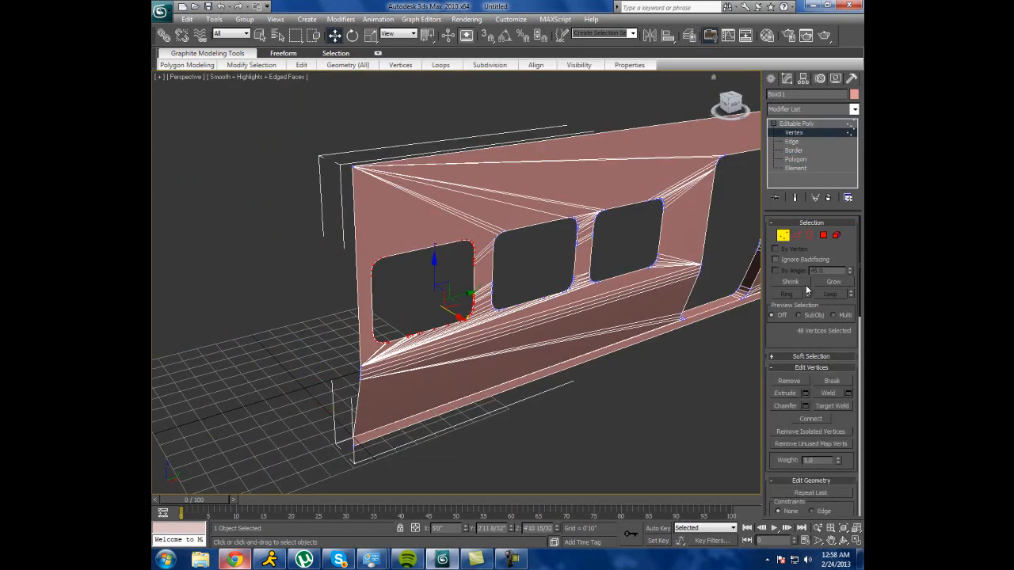
{"action": "scroll", "coordinate": [844, 331], "scroll_direction": "down", "scroll_amount": 3}
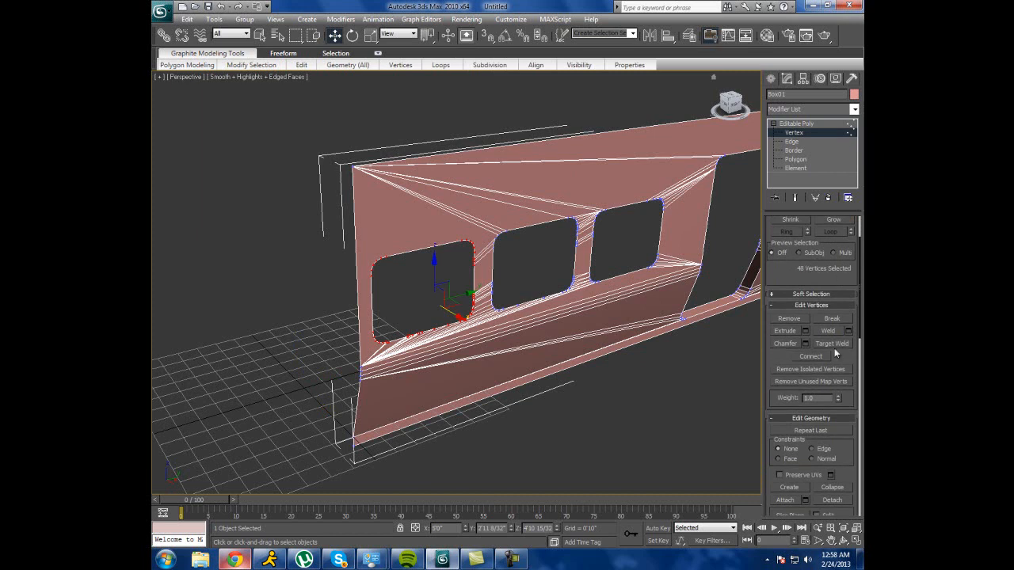
{"action": "left_click", "coordinate": [709, 359]}
{"action": "key", "text": "ctrl+a"}
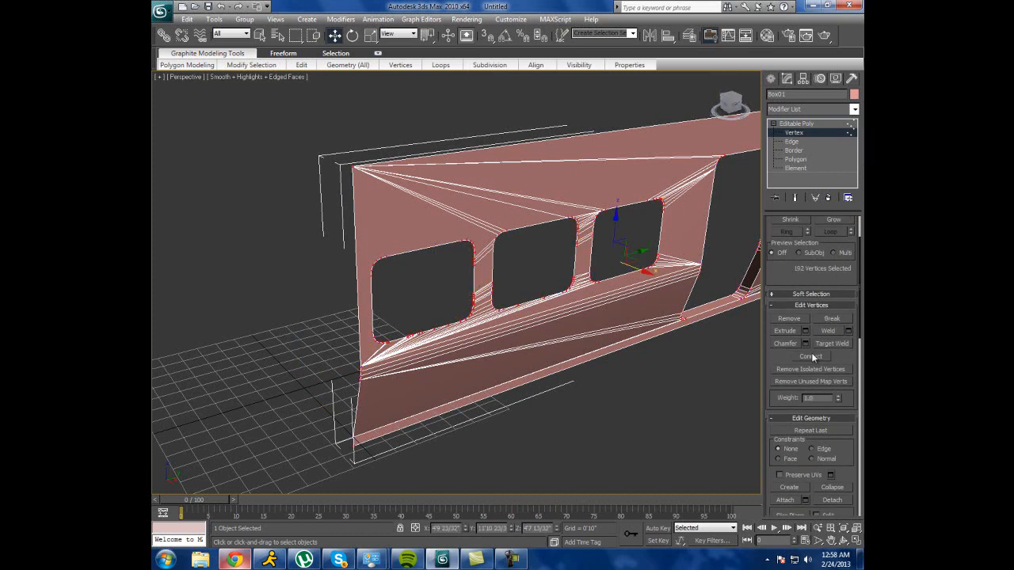
{"action": "left_click", "coordinate": [643, 410]}
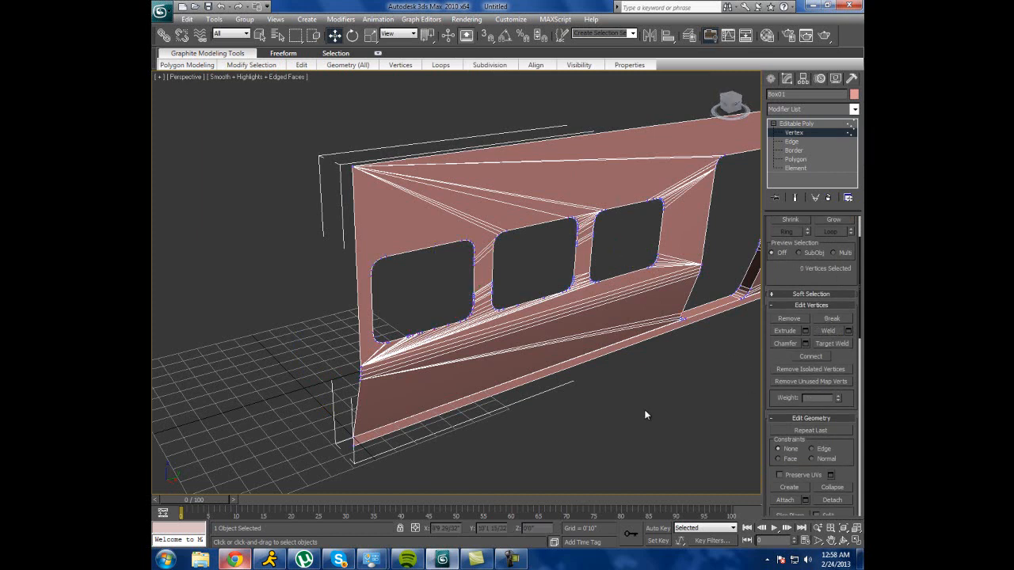
Try extruding all three window borders together along X into recesses, and undo the extrusion.
{"action": "scroll", "coordinate": [550, 362], "scroll_direction": "up", "scroll_amount": 4}
{"action": "left_click", "coordinate": [794, 149]}
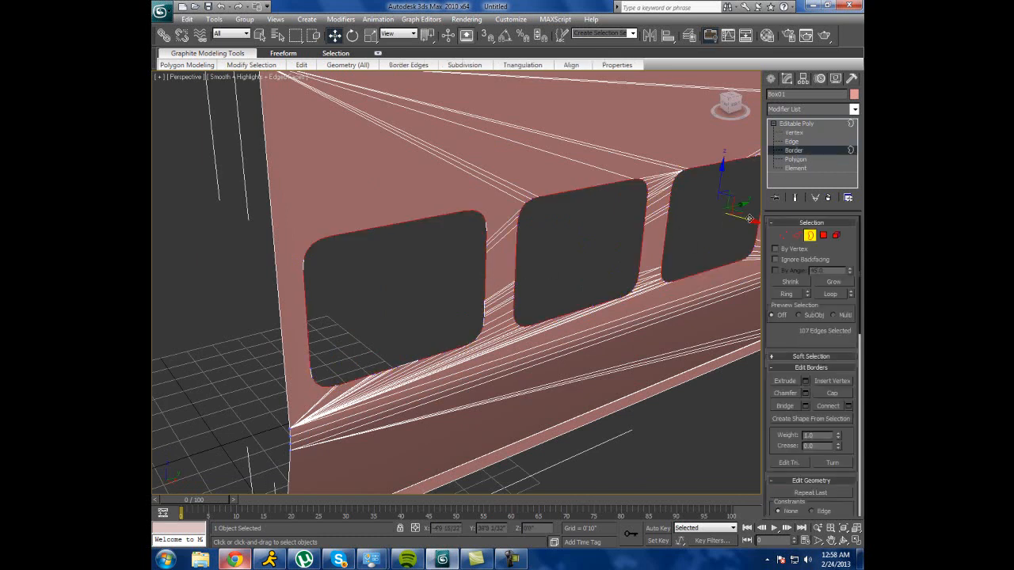
{"action": "left_click_drag", "start_coordinate": [749, 218], "coordinate": [731, 213], "text": "shift"}
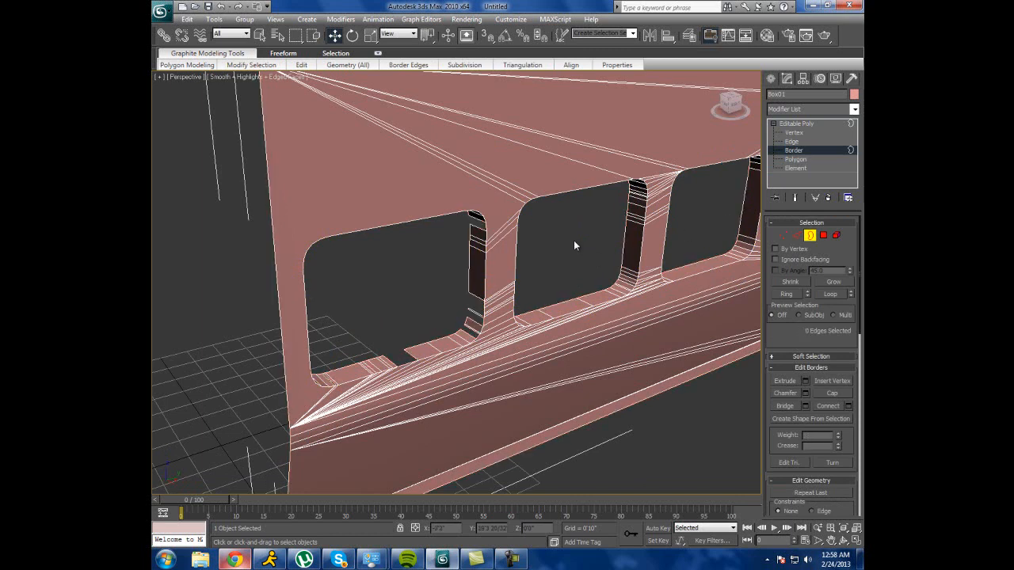
{"action": "key", "text": "ctrl+z"}
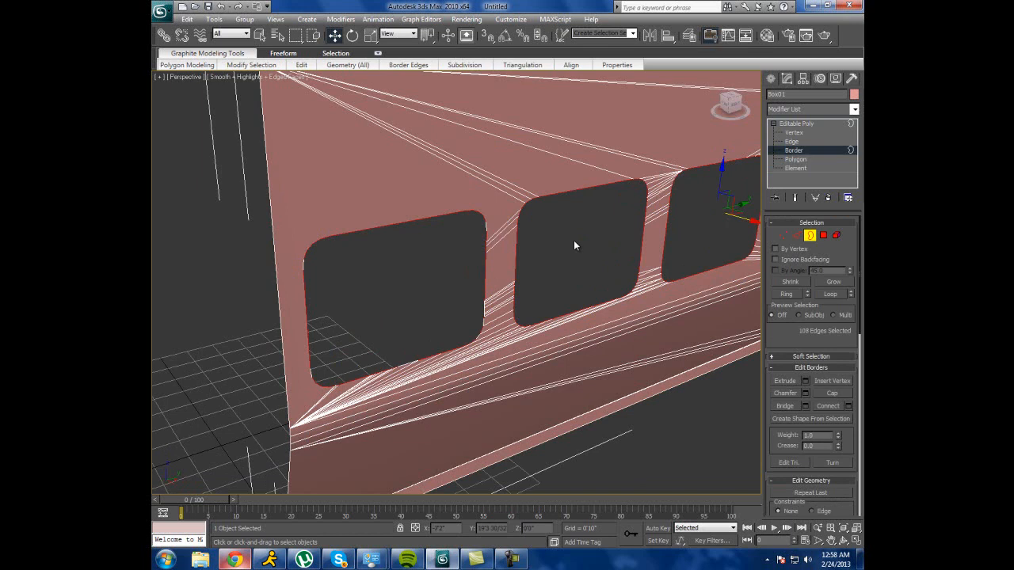
Extend the three window borders one at a time inward along X to form a shallow recess around each opening.
{"action": "left_click", "coordinate": [403, 363]}
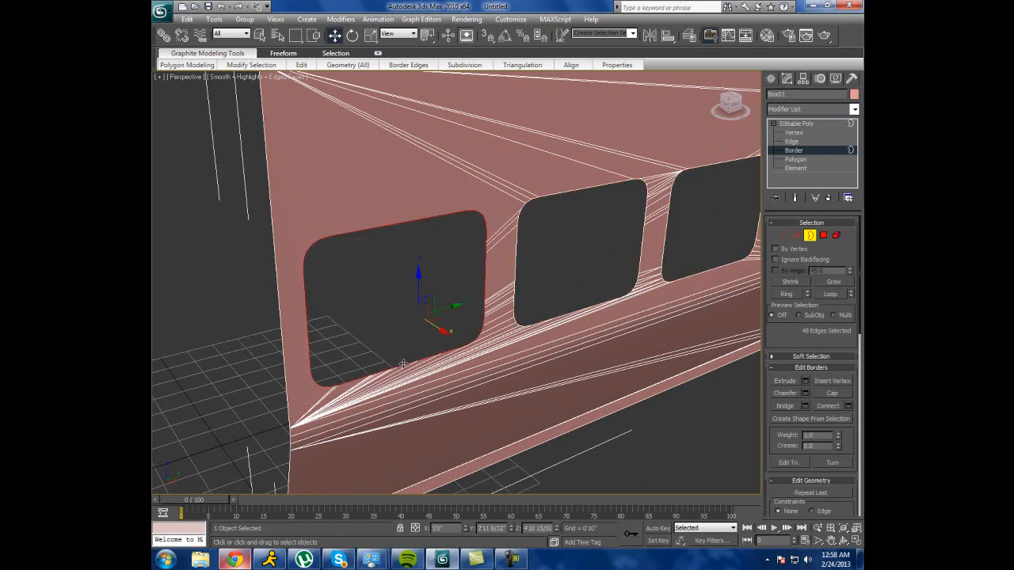
{"action": "left_click_drag", "start_coordinate": [443, 331], "coordinate": [430, 322], "text": "shift"}
{"action": "left_click", "coordinate": [562, 319]}
{"action": "left_click_drag", "start_coordinate": [616, 270], "coordinate": [600, 262], "text": "shift"}
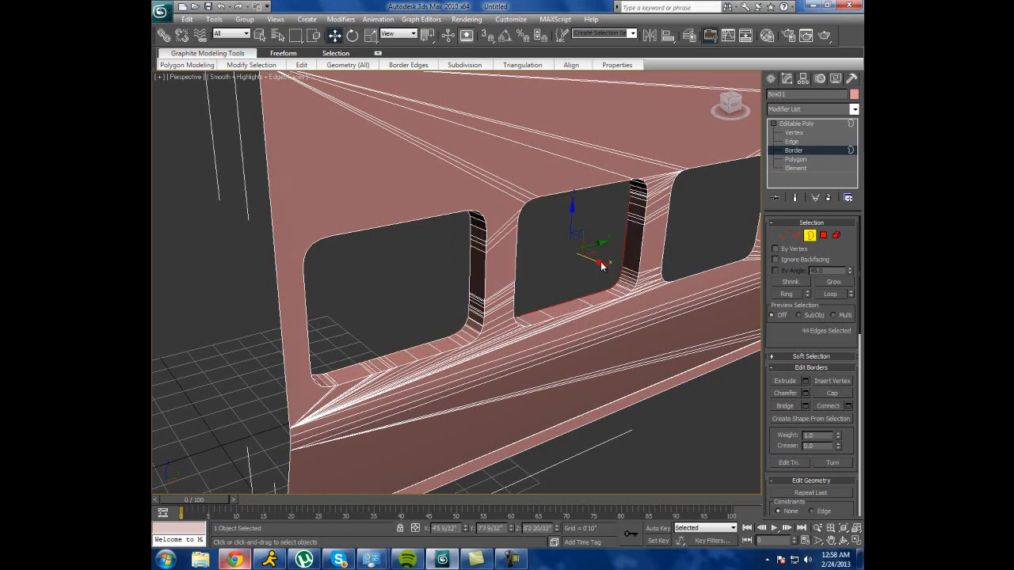
{"action": "left_click", "coordinate": [695, 275]}
{"action": "left_click_drag", "start_coordinate": [754, 223], "coordinate": [736, 225], "text": "shift"}
{"action": "left_click", "coordinate": [709, 229]}
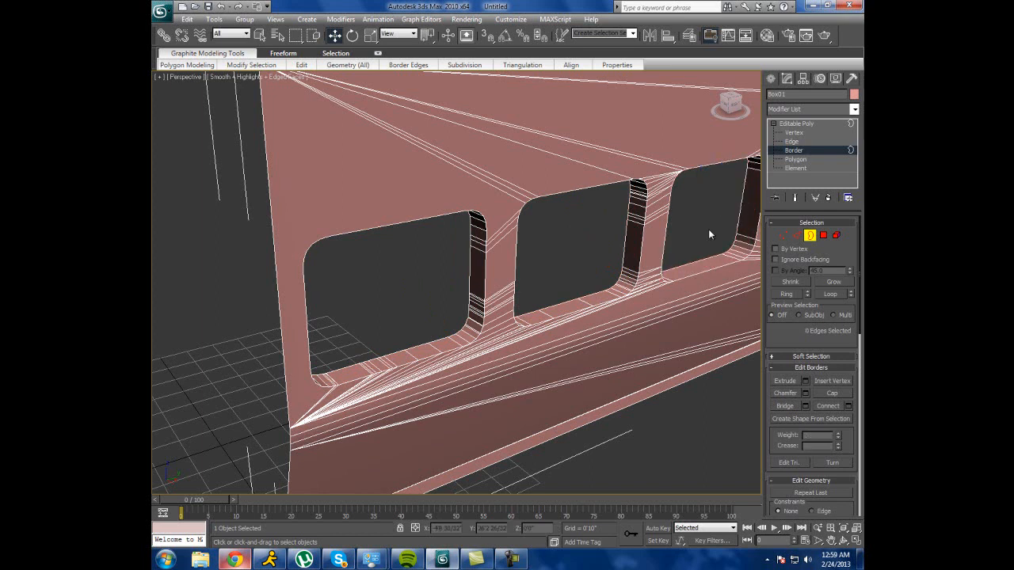
Inspect the wall with its recessed windows and compare it with the train photo in the browser.
{"action": "left_click", "coordinate": [844, 540]}
{"action": "left_click_drag", "start_coordinate": [466, 330], "coordinate": [340, 451]}
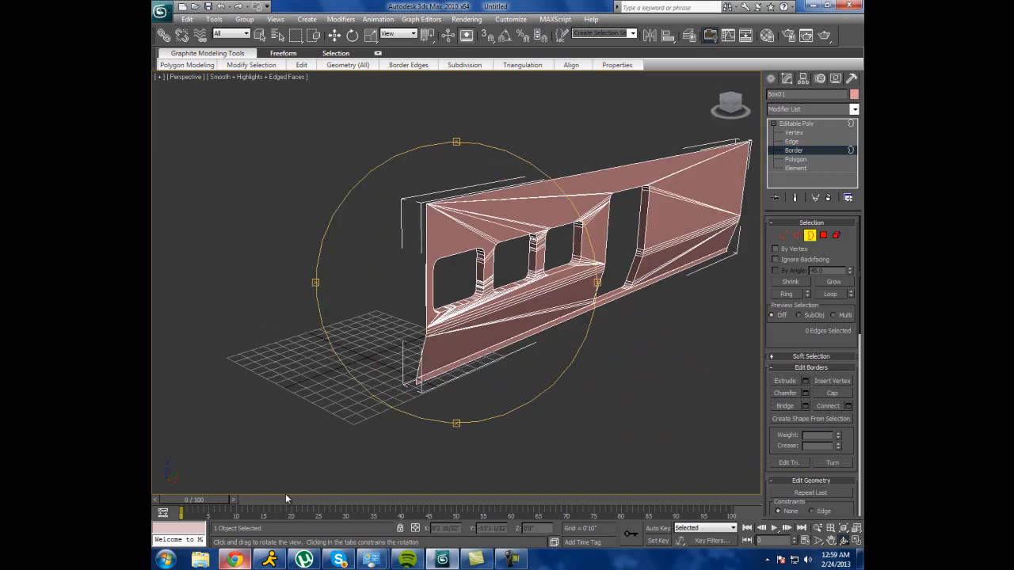
{"action": "left_click", "coordinate": [236, 560]}
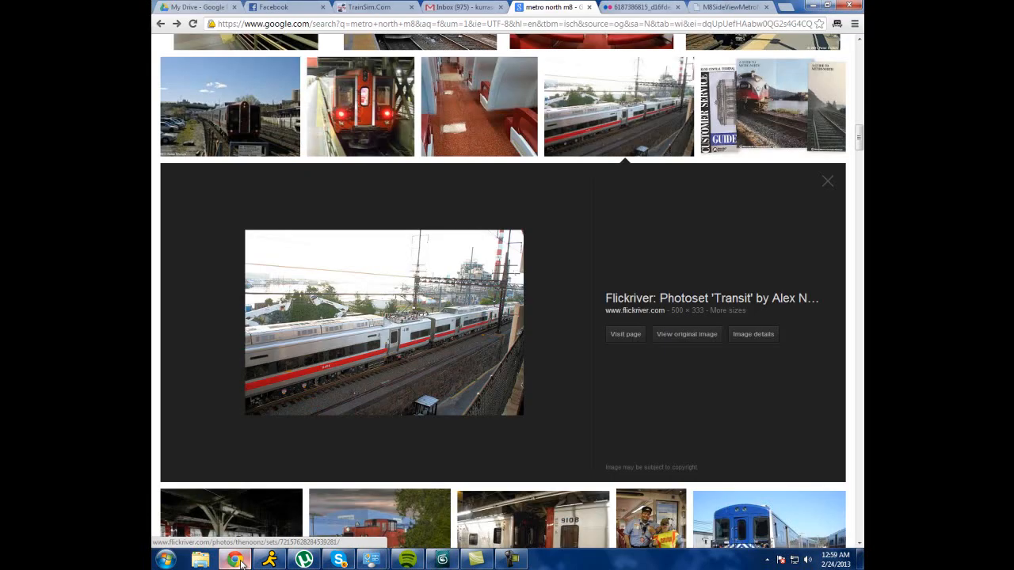
{"action": "left_click", "coordinate": [240, 564]}
{"action": "left_click_drag", "start_coordinate": [422, 267], "coordinate": [398, 272]}
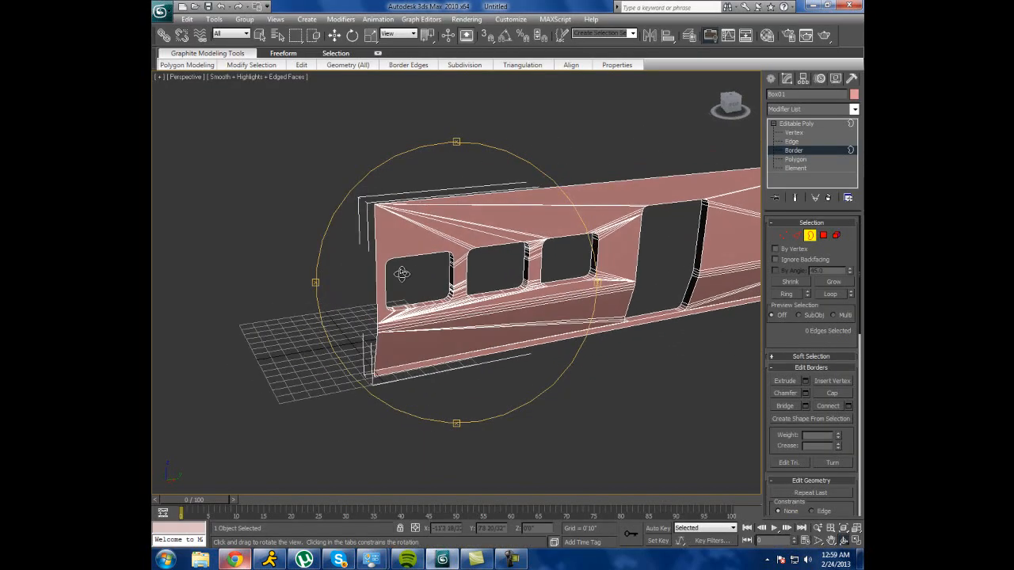
Add a Mirror modifier to the whole wall, mirroring it across the Y axis with Copy enabled.
{"action": "left_click", "coordinate": [800, 126]}
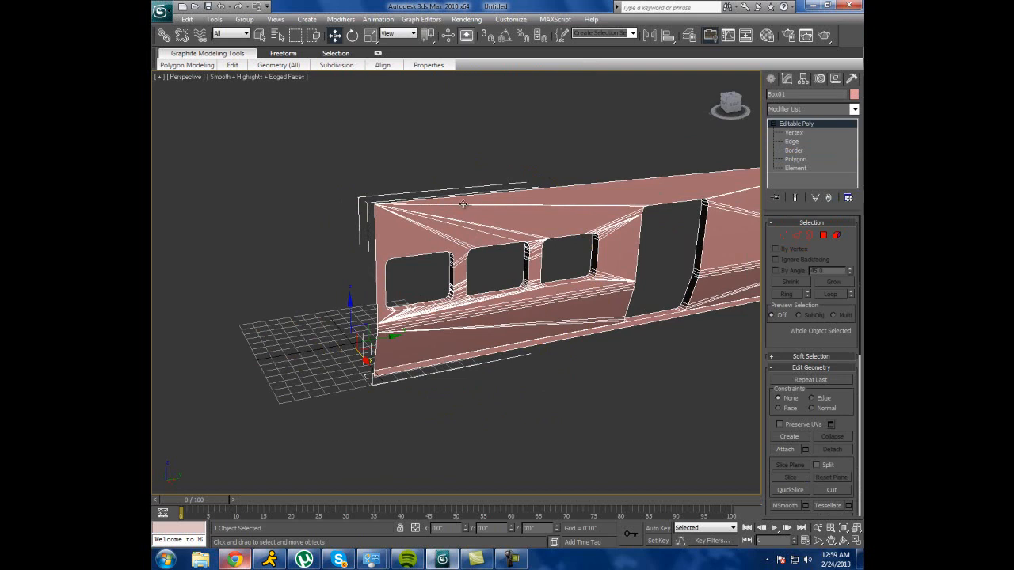
{"action": "left_click", "coordinate": [460, 138]}
{"action": "scroll", "coordinate": [473, 222], "scroll_direction": "down", "scroll_amount": 3}
{"action": "middle_click_drag", "start_coordinate": [495, 206], "coordinate": [383, 255]}
{"action": "left_click", "coordinate": [409, 278]}
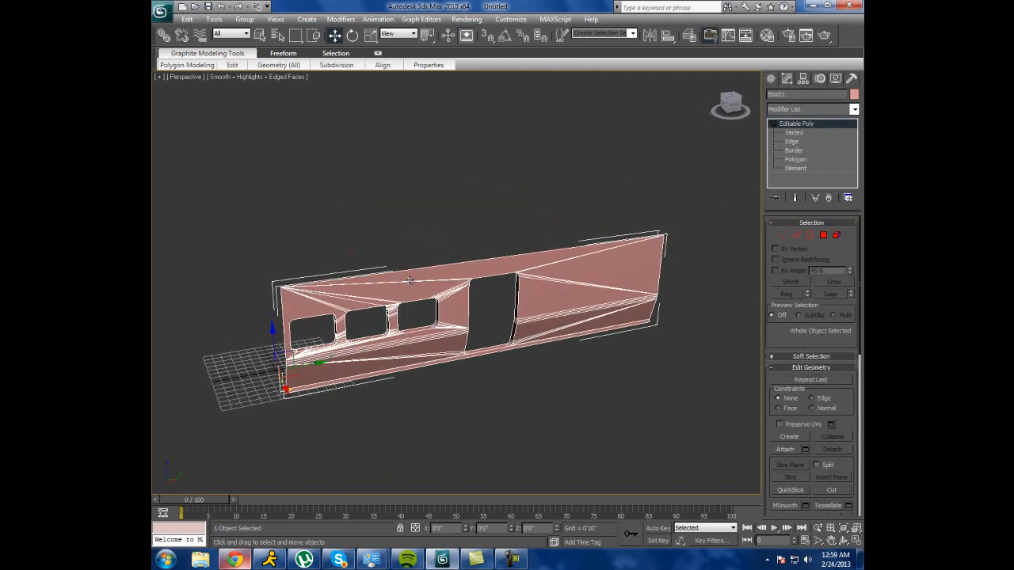
{"action": "left_click", "coordinate": [800, 111]}
{"action": "key", "text": "m"}
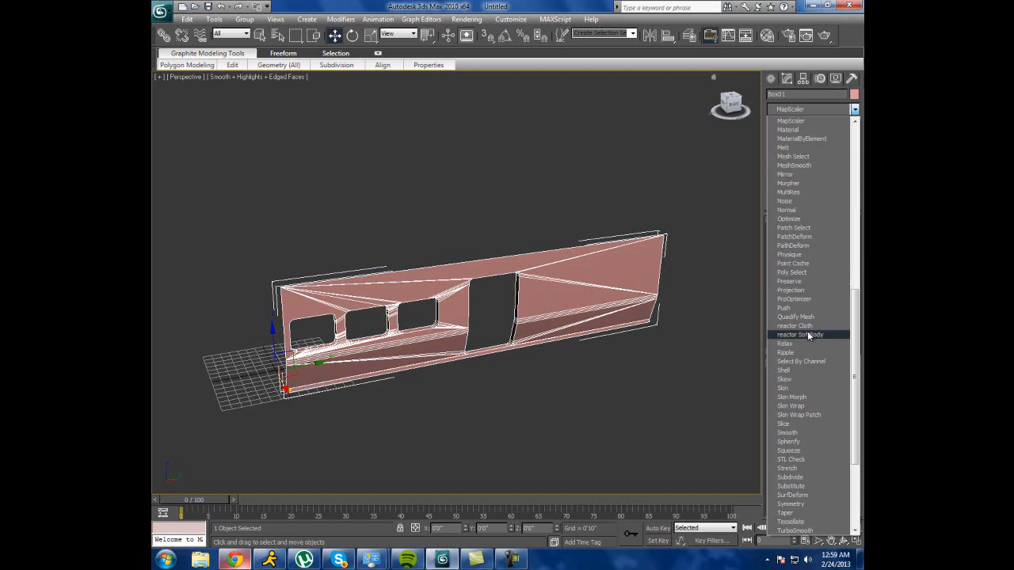
{"action": "scroll", "coordinate": [806, 344], "scroll_direction": "down", "scroll_amount": 3}
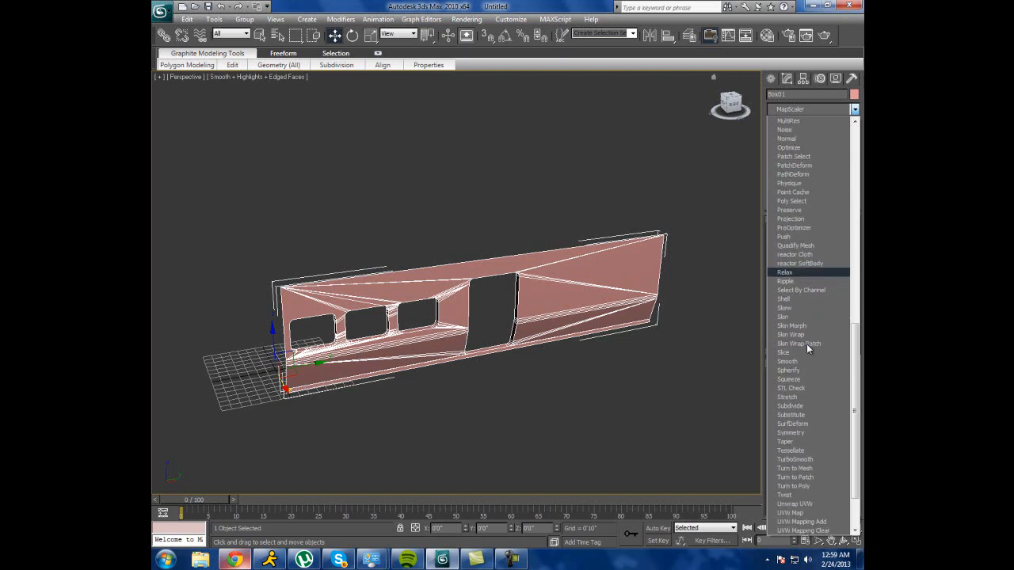
{"action": "scroll", "coordinate": [806, 344], "scroll_direction": "up", "scroll_amount": 3}
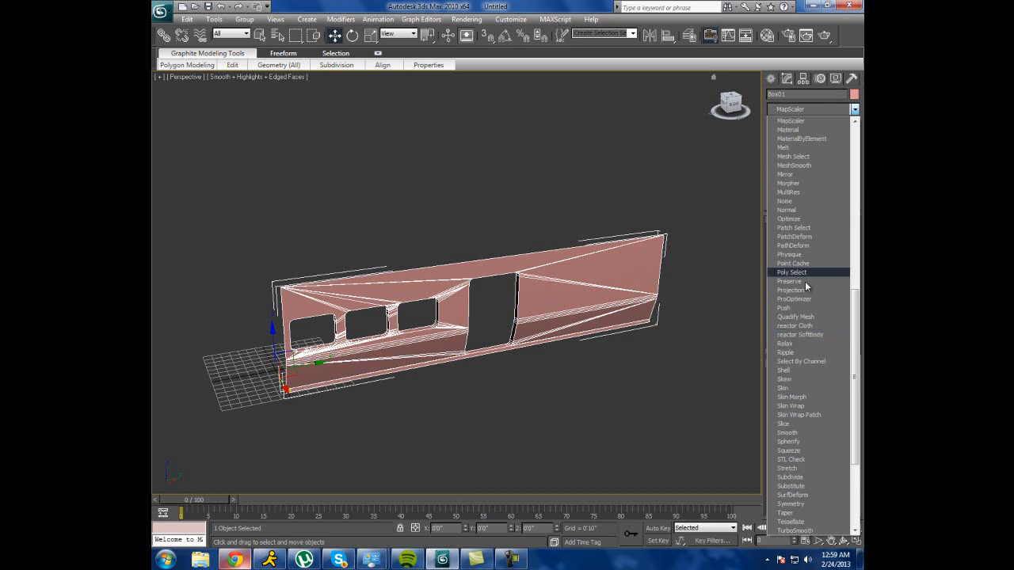
{"action": "left_click", "coordinate": [800, 175]}
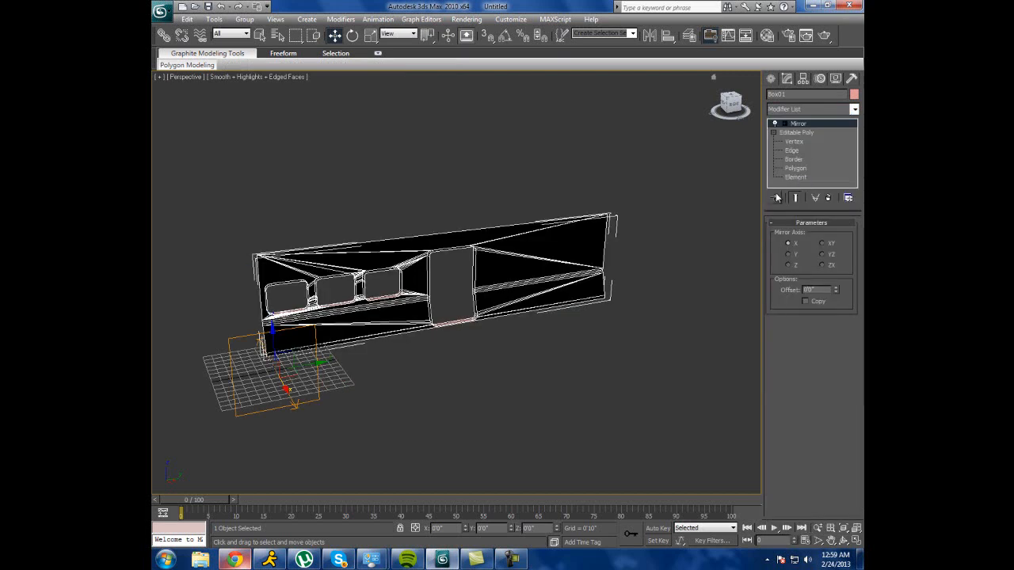
{"action": "left_click", "coordinate": [795, 255]}
{"action": "left_click", "coordinate": [806, 301]}
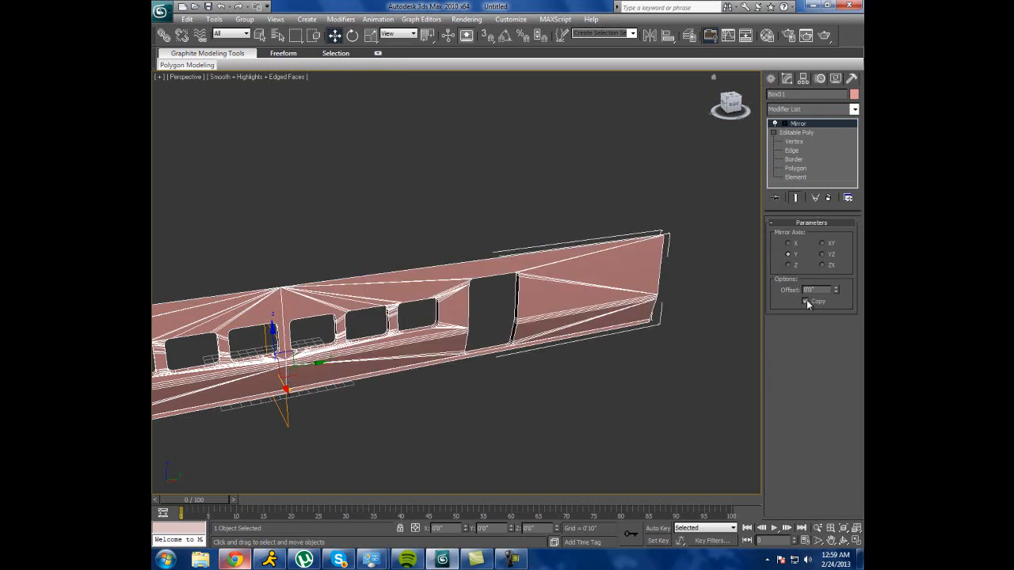
Add a second Mirror modifier on the X axis with Copy enabled to form the opposite side wall, and deselect the object.
{"action": "middle_click_drag", "start_coordinate": [524, 363], "coordinate": [704, 277]}
{"action": "scroll", "coordinate": [661, 335], "scroll_direction": "down", "scroll_amount": 2}
{"action": "scroll", "coordinate": [661, 335], "scroll_direction": "down", "scroll_amount": 3}
{"action": "middle_click_drag", "start_coordinate": [545, 277], "coordinate": [534, 296]}
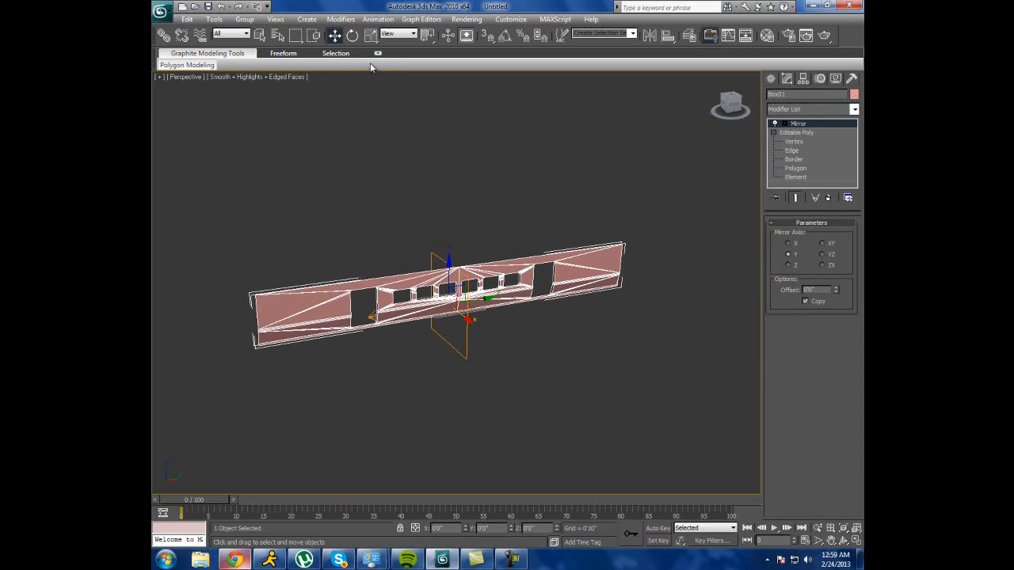
{"action": "left_click", "coordinate": [808, 109]}
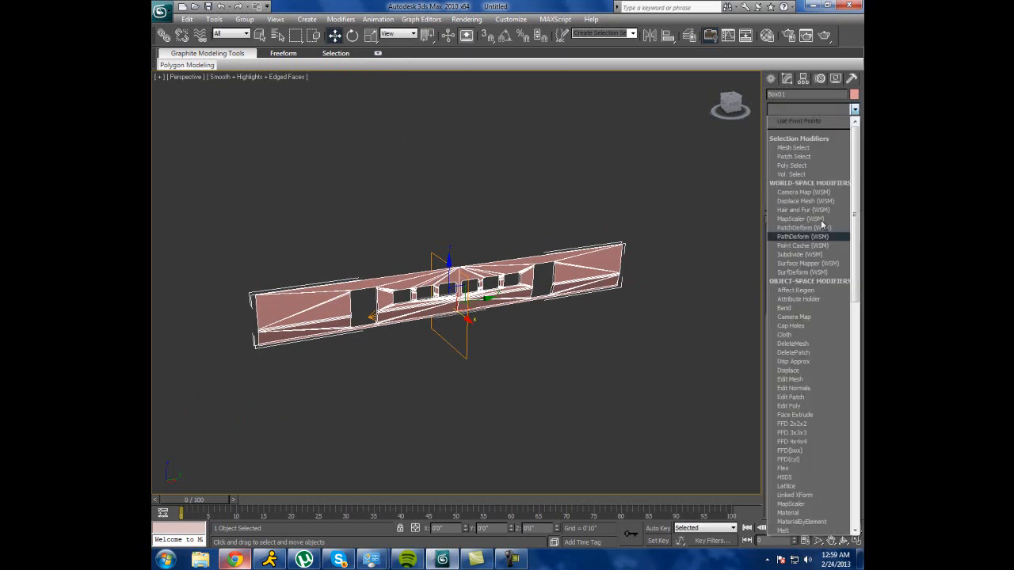
{"action": "scroll", "coordinate": [808, 373], "scroll_direction": "down", "scroll_amount": 8}
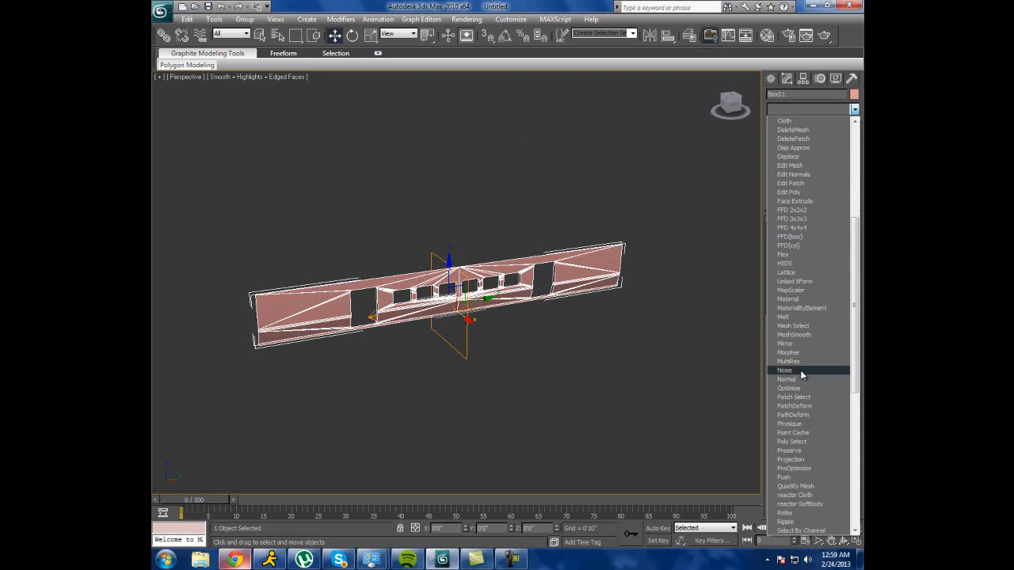
{"action": "left_click", "coordinate": [796, 344]}
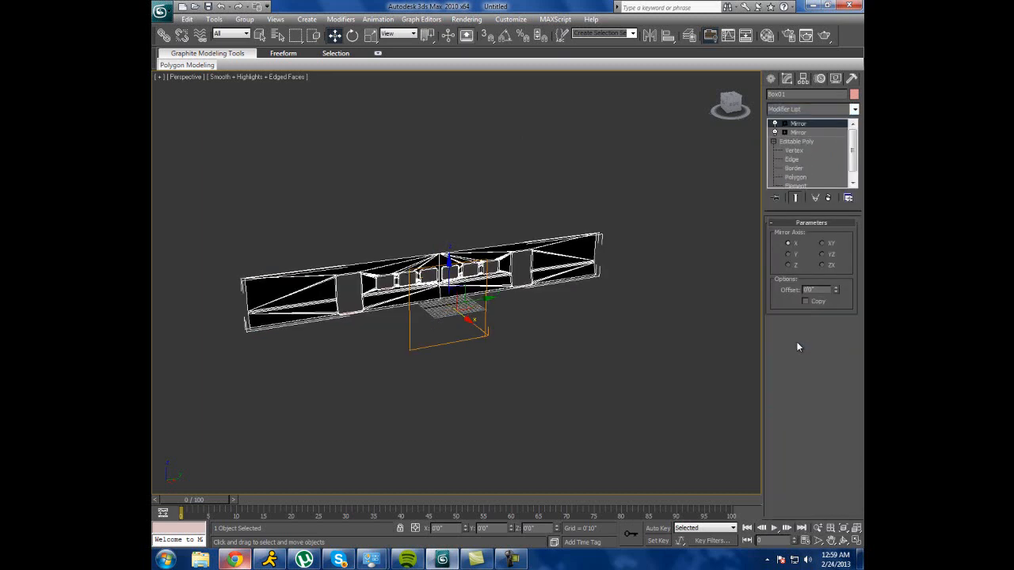
{"action": "left_click", "coordinate": [806, 302]}
{"action": "middle_click_drag", "start_coordinate": [667, 407], "coordinate": [763, 278], "text": "alt"}
{"action": "middle_click_drag", "start_coordinate": [531, 316], "coordinate": [672, 335], "text": "alt"}
{"action": "left_click_drag", "start_coordinate": [672, 335], "coordinate": [567, 337]}
{"action": "key", "text": "w"}
{"action": "left_click", "coordinate": [536, 206]}
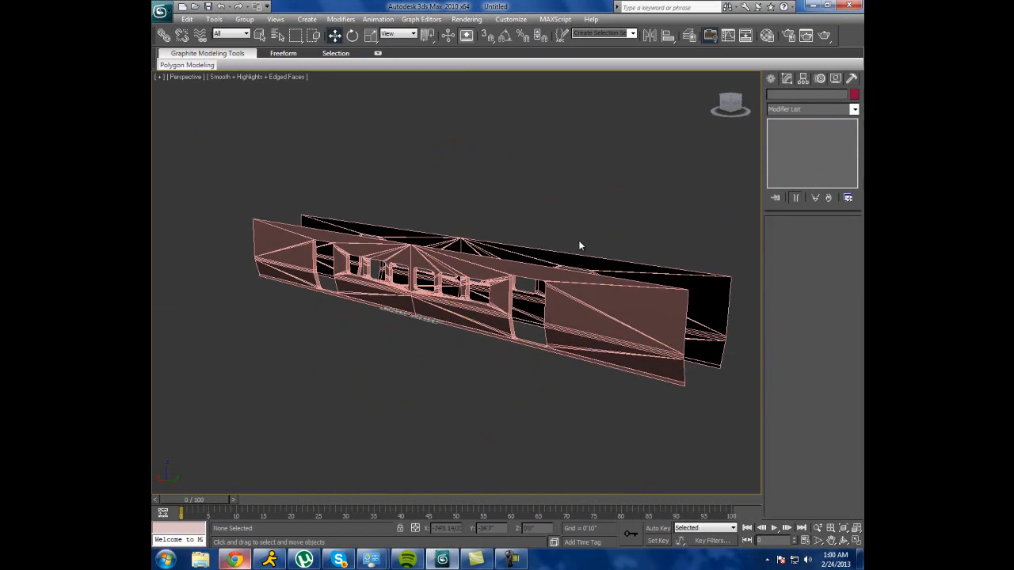
Render the perspective view of the two mirrored side walls from one end, and close the rendered image.
{"action": "scroll", "coordinate": [549, 236], "scroll_direction": "up", "scroll_amount": 3}
{"action": "scroll", "coordinate": [570, 234], "scroll_direction": "down", "scroll_amount": 3}
{"action": "middle_click_drag", "start_coordinate": [569, 234], "coordinate": [490, 220]}
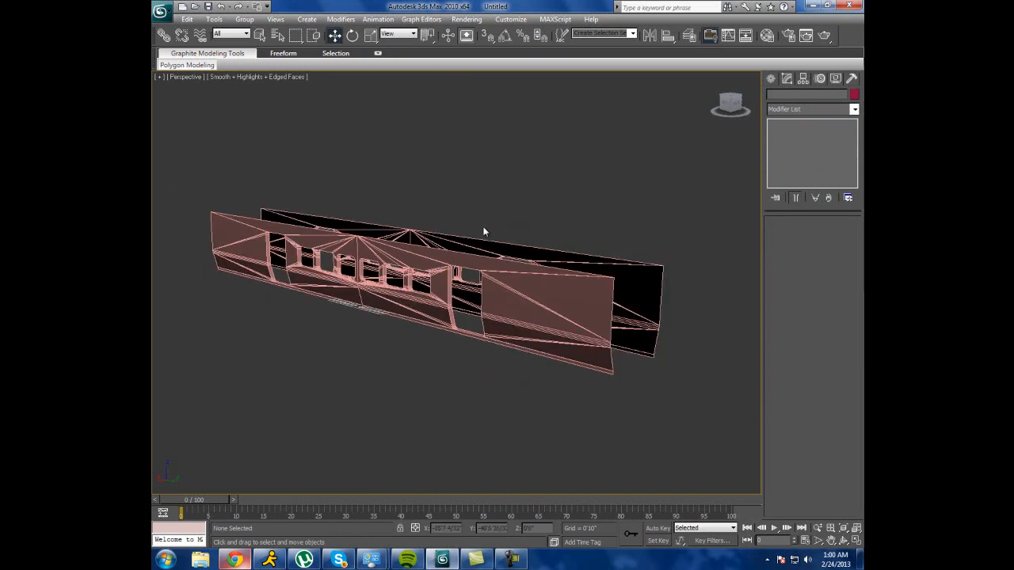
{"action": "left_click", "coordinate": [843, 540]}
{"action": "left_click_drag", "start_coordinate": [491, 299], "coordinate": [455, 291]}
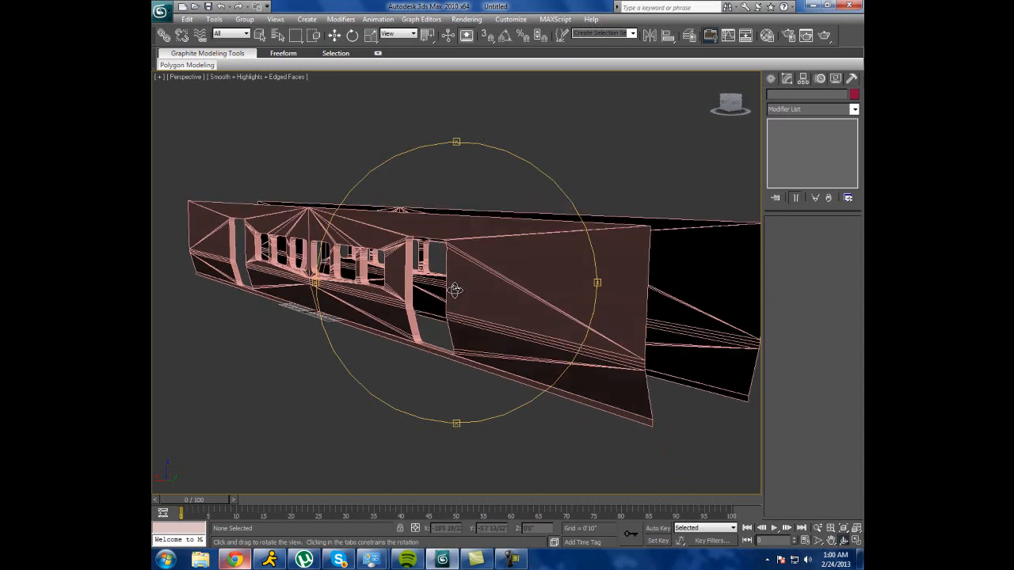
{"action": "left_click", "coordinate": [466, 20]}
{"action": "left_click", "coordinate": [474, 33]}
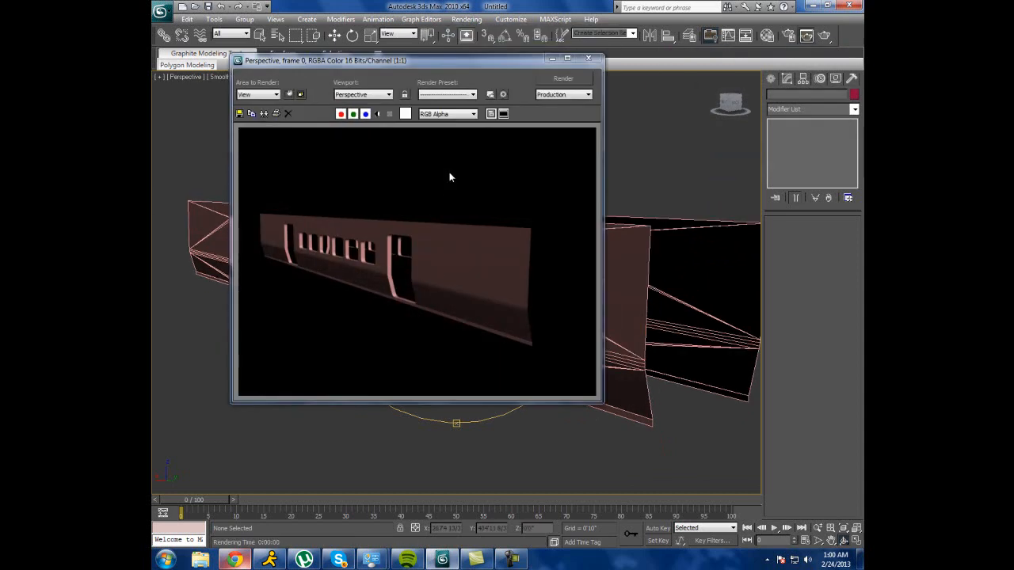
{"action": "left_click", "coordinate": [588, 59]}
Set the render environment's background color to light gray.
{"action": "left_click", "coordinate": [467, 19]}
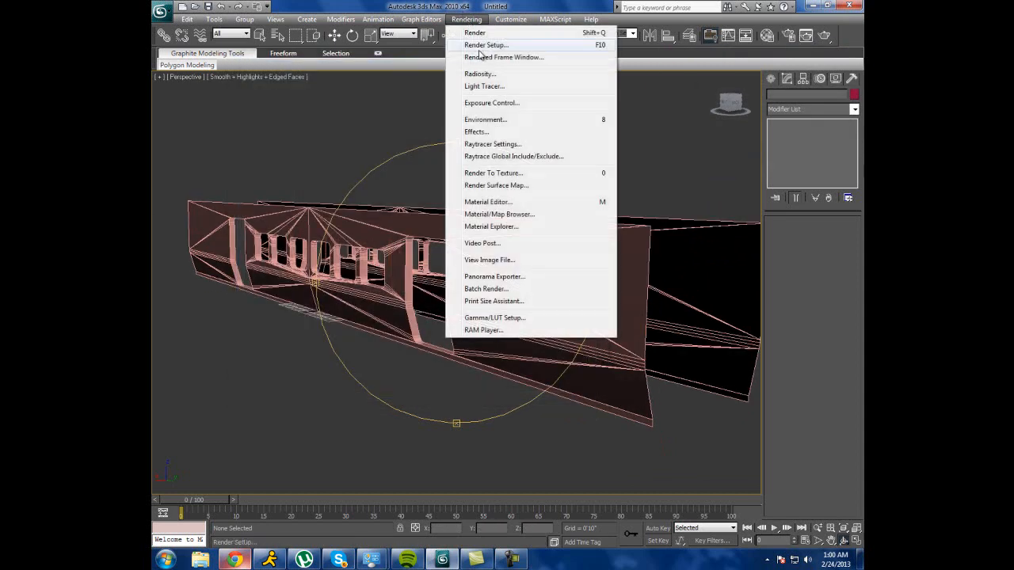
{"action": "left_click", "coordinate": [494, 119]}
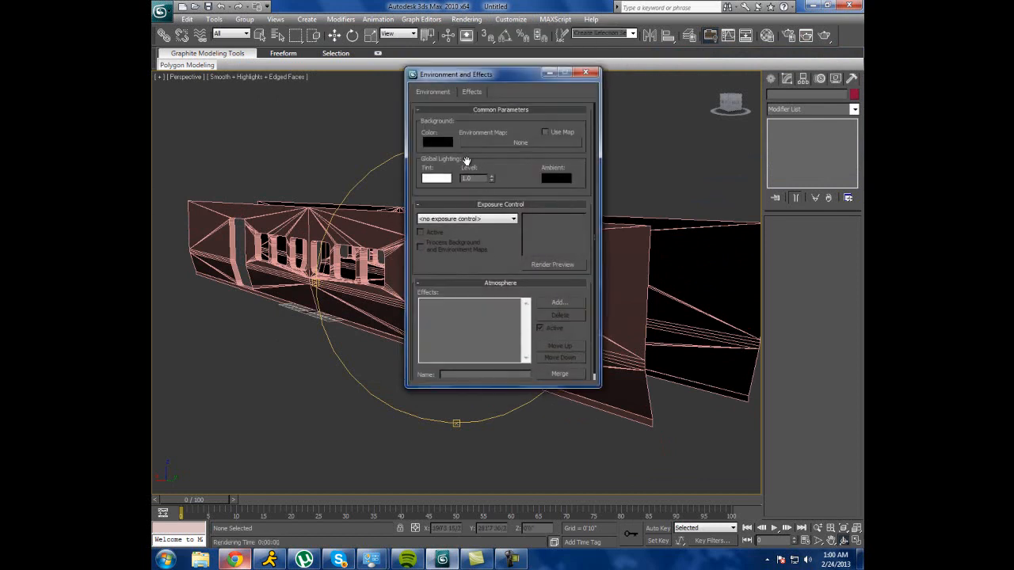
{"action": "left_click", "coordinate": [437, 143]}
{"action": "left_click_drag", "start_coordinate": [474, 76], "coordinate": [475, 137]}
{"action": "left_click", "coordinate": [560, 163]}
{"action": "left_click", "coordinate": [586, 73]}
Render the side walls from the lit opposite side against the new background, and close the rendered image.
{"action": "mouse_move", "coordinate": [475, 297]}
{"action": "left_mouse_down"}
{"action": "mouse_move", "coordinate": [710, 301]}
{"action": "mouse_move", "coordinate": [466, 295]}
{"action": "mouse_move", "coordinate": [575, 293]}
{"action": "mouse_move", "coordinate": [481, 285]}
{"action": "left_mouse_up"}
{"action": "left_click", "coordinate": [466, 19]}
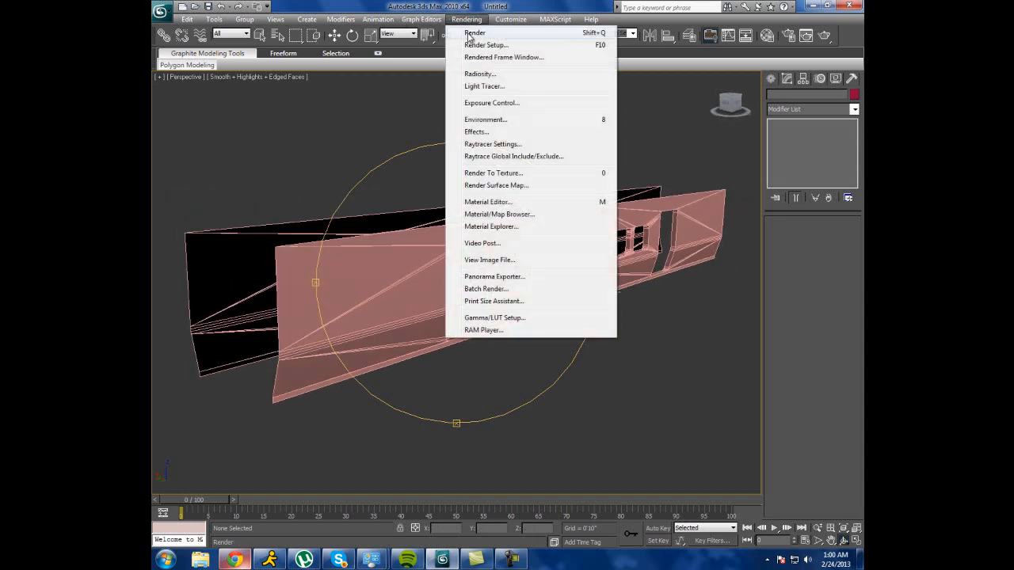
{"action": "left_click", "coordinate": [466, 34]}
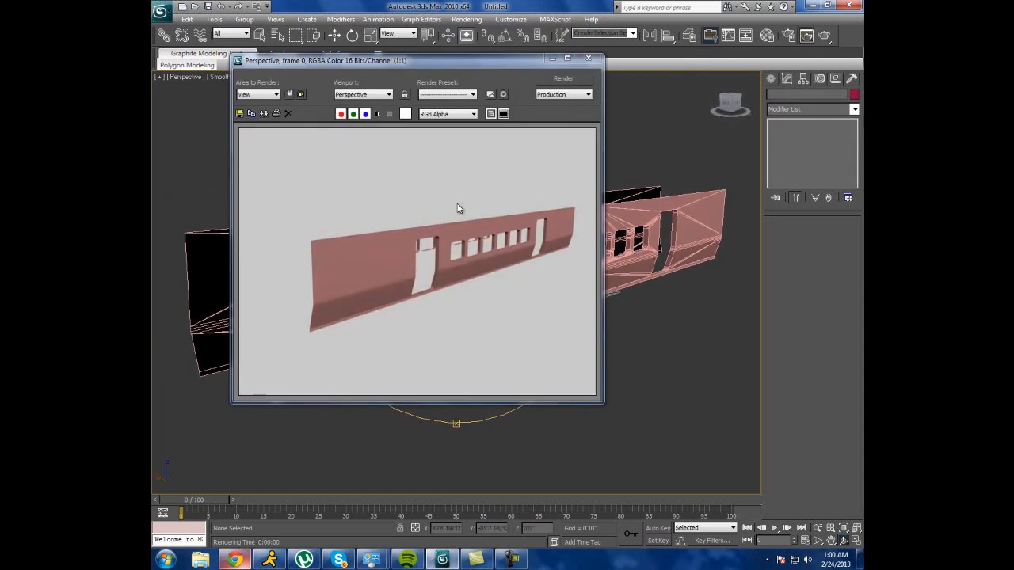
{"action": "left_click", "coordinate": [589, 60]}
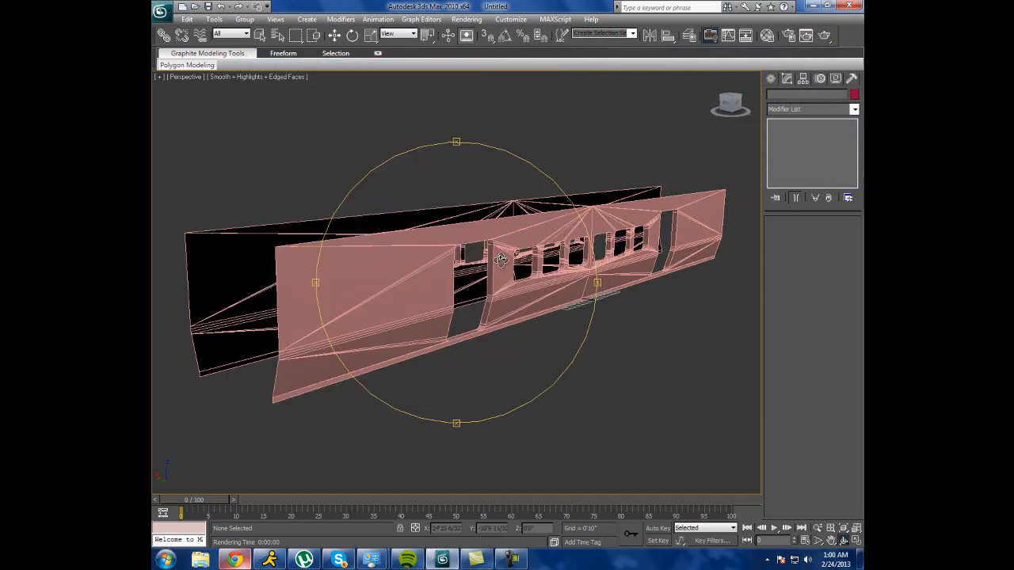
Render the car's side walls from two more slightly rotated perspective angles.
{"action": "left_click_drag", "start_coordinate": [537, 233], "coordinate": [479, 271]}
{"action": "left_click", "coordinate": [468, 20]}
{"action": "left_click", "coordinate": [486, 35]}
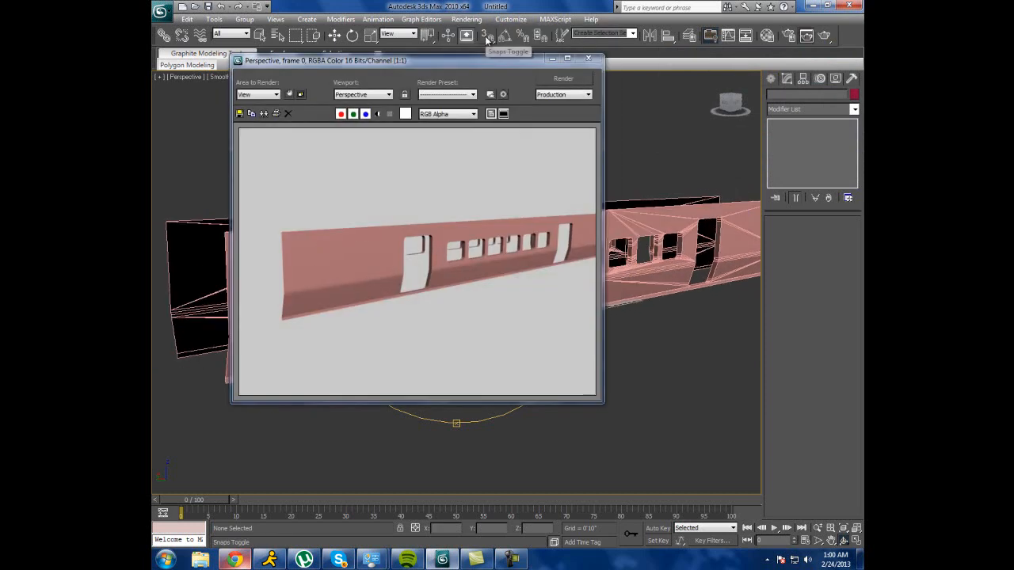
{"action": "left_click", "coordinate": [589, 61]}
{"action": "left_click_drag", "start_coordinate": [467, 250], "coordinate": [440, 255]}
{"action": "left_click", "coordinate": [466, 19]}
{"action": "left_click", "coordinate": [472, 33]}
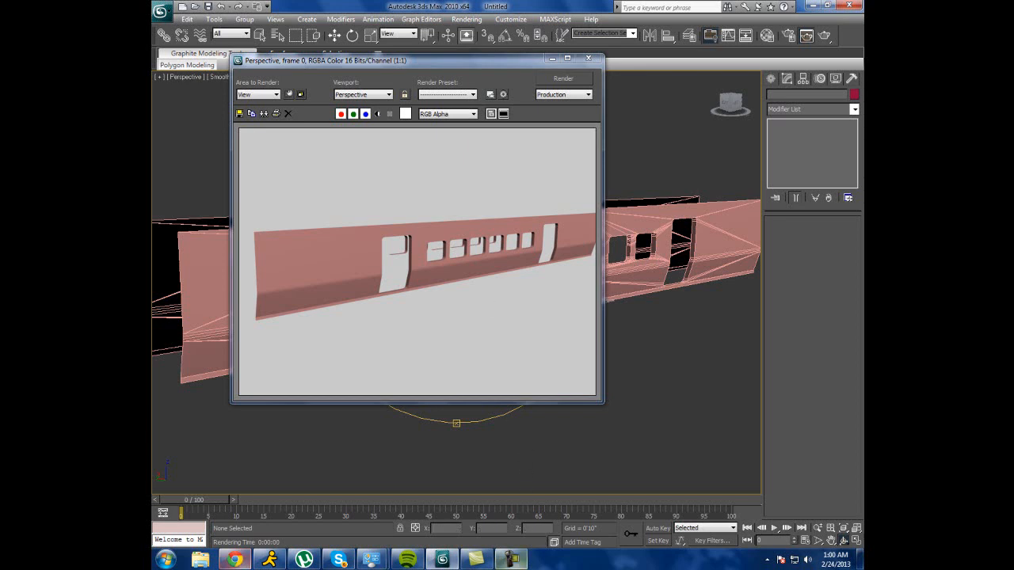
{"action": "left_click", "coordinate": [511, 559]}
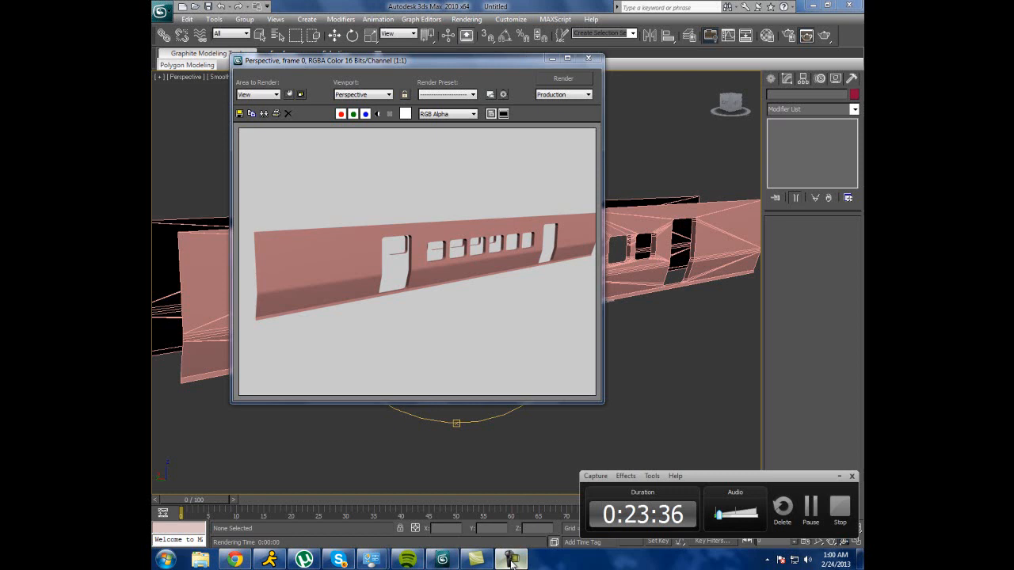